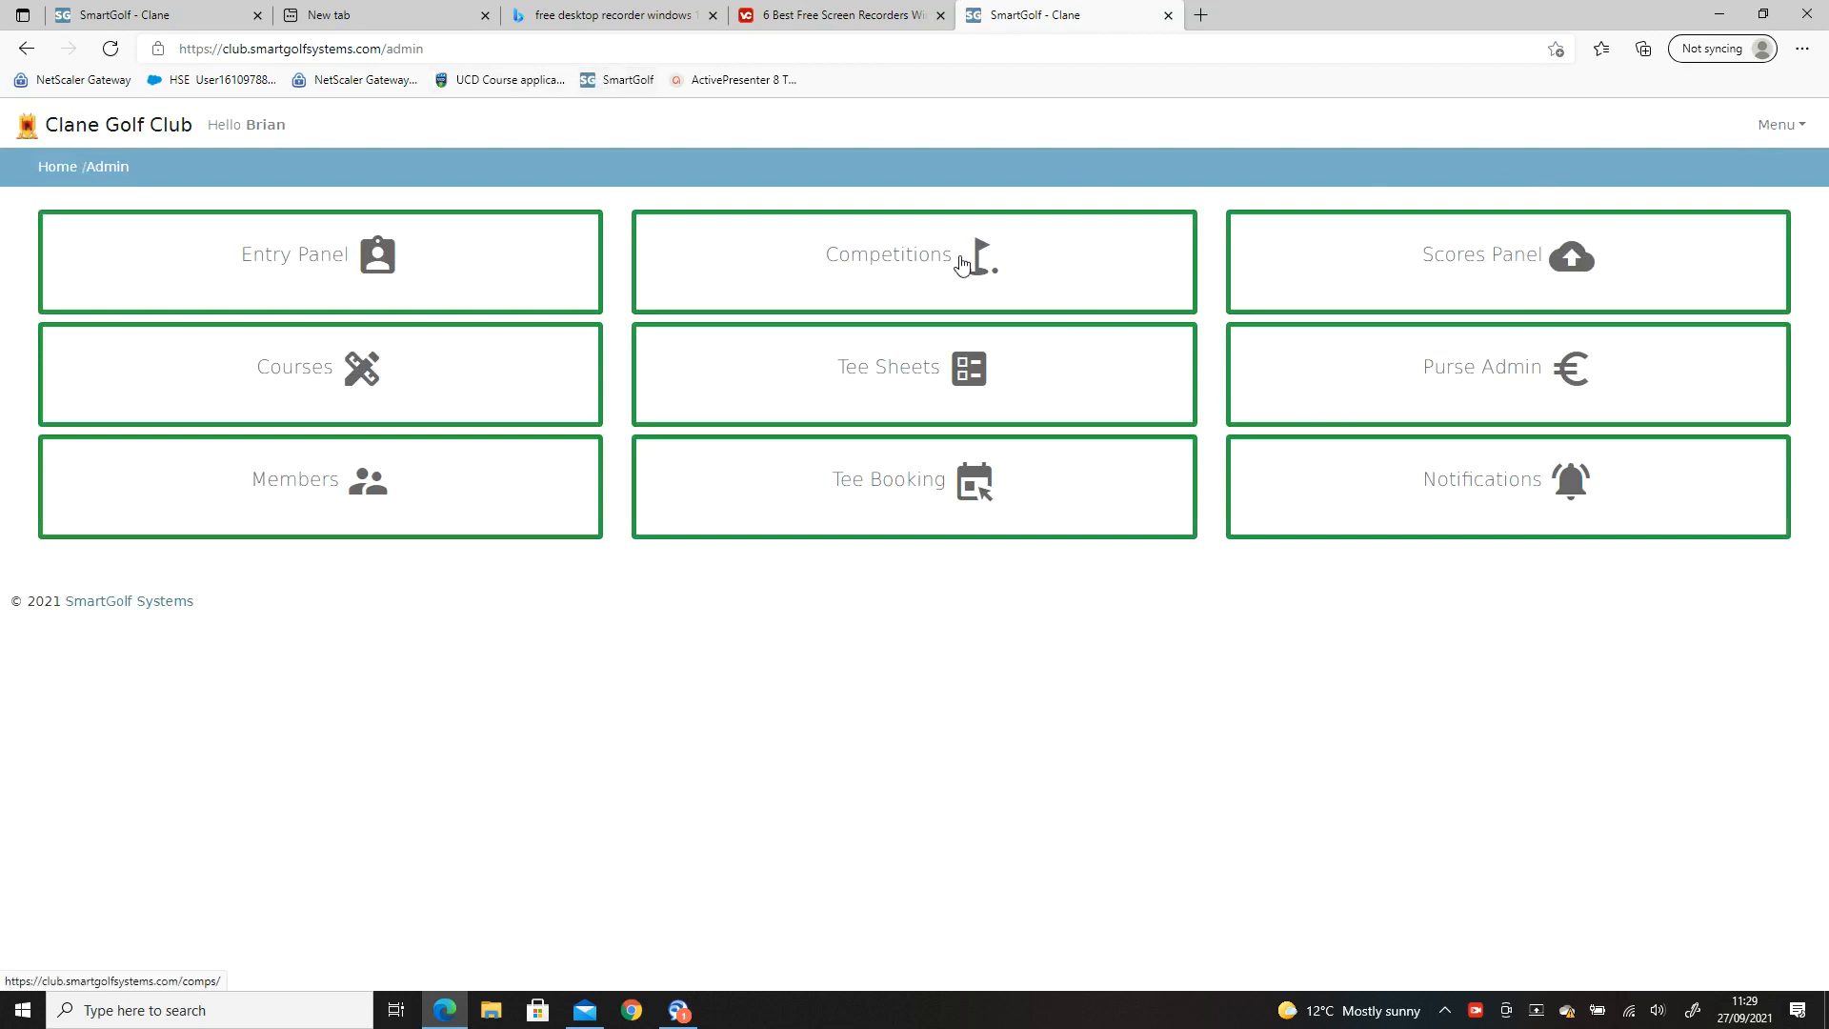
# - Start a new competition in the competition administration and name it "Friday 18 Mens 290921"
pyautogui.click(916, 264)
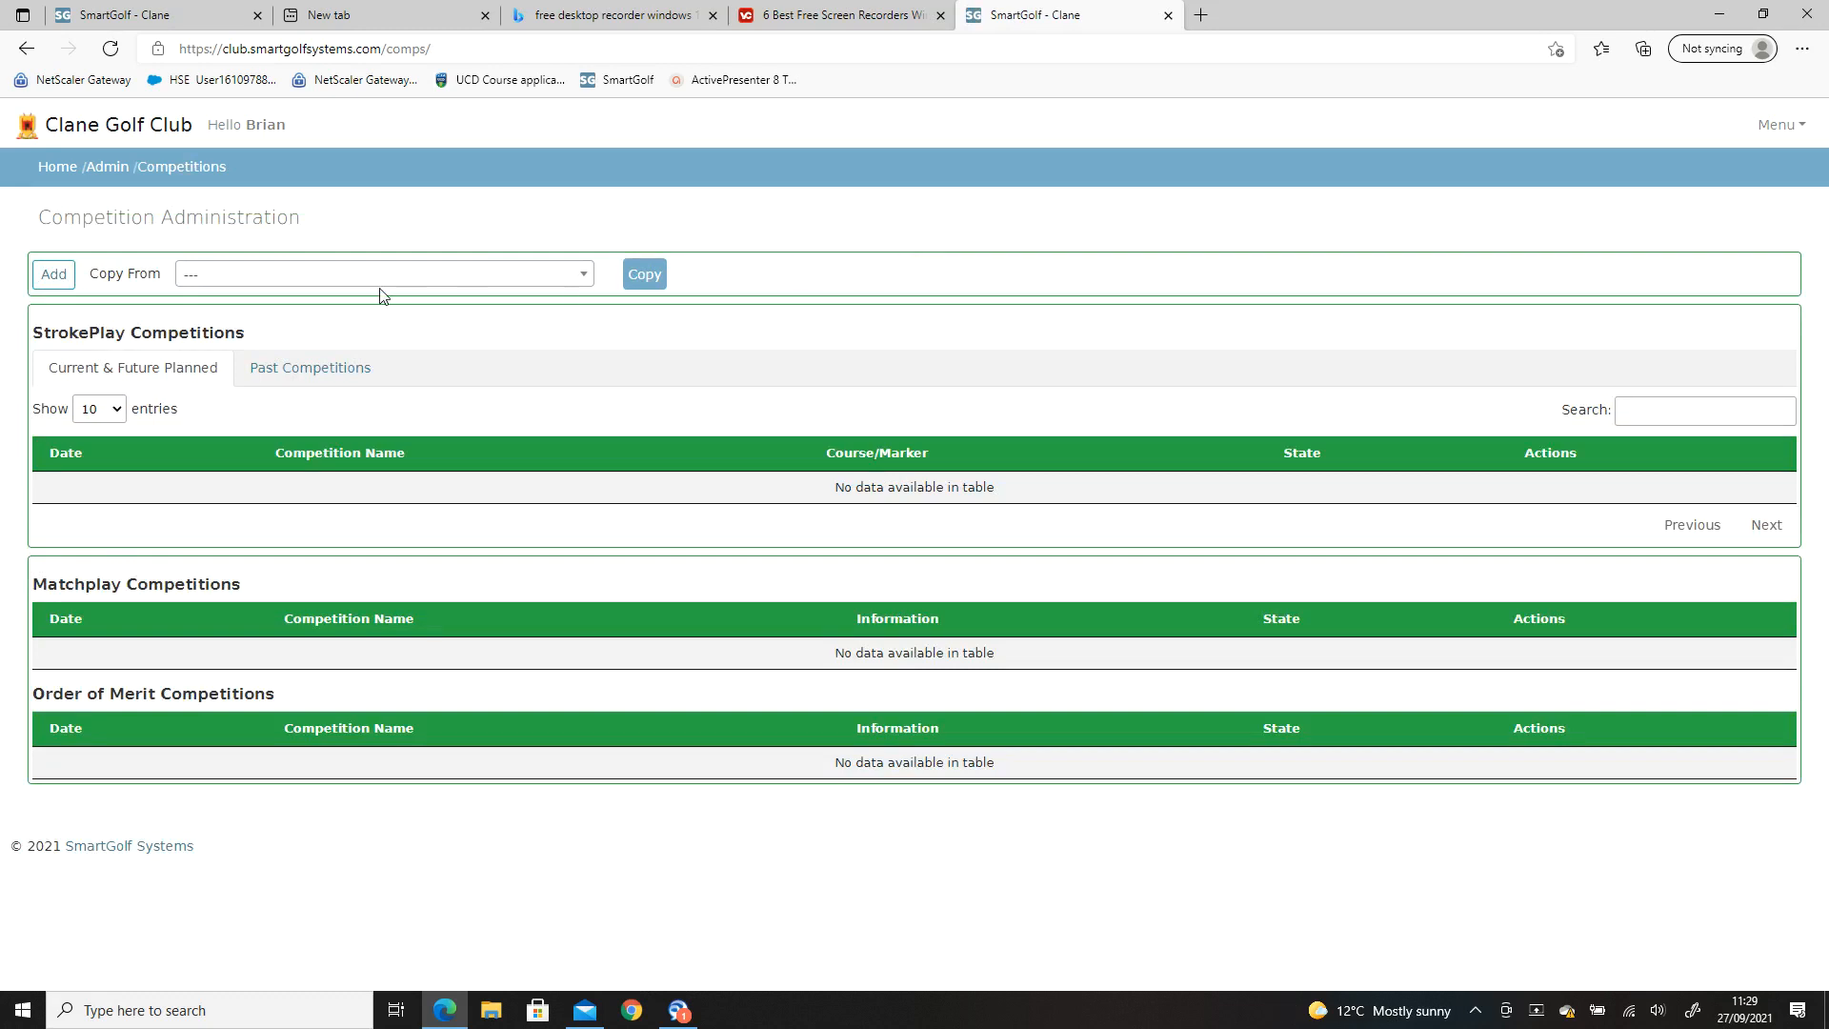
pyautogui.click(57, 276)
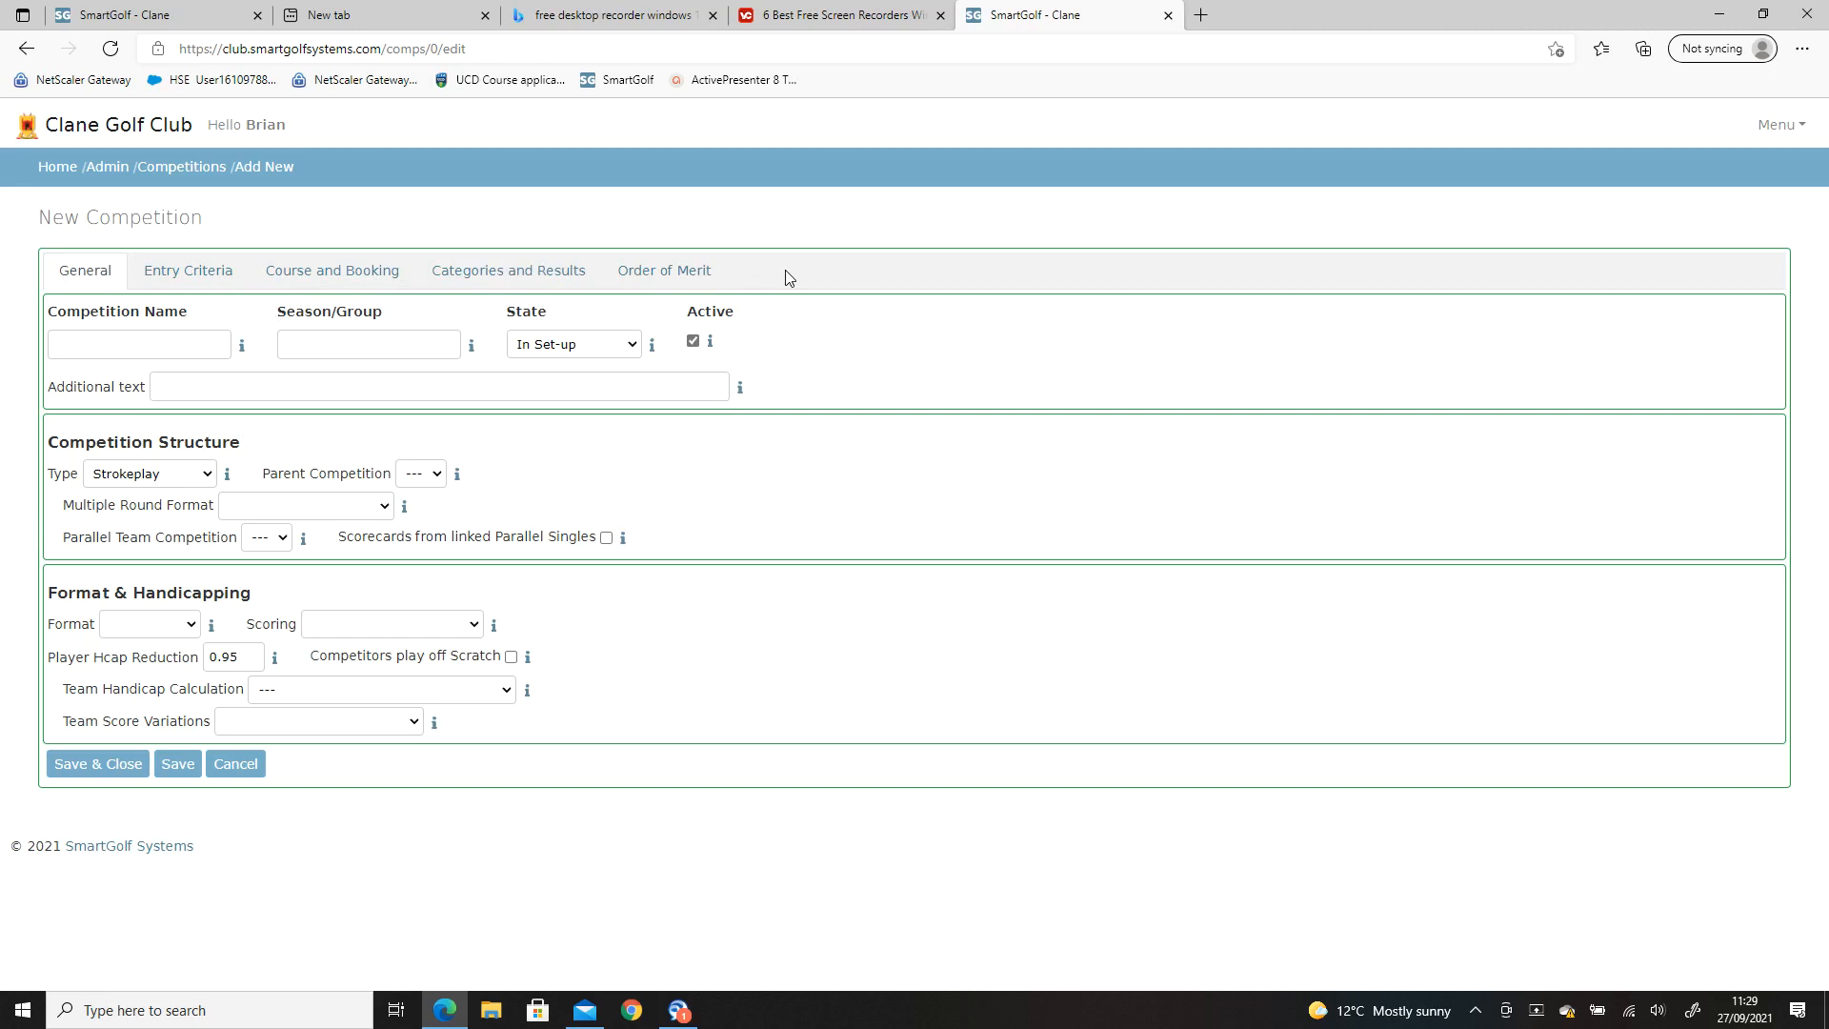
pyautogui.click(138, 344)
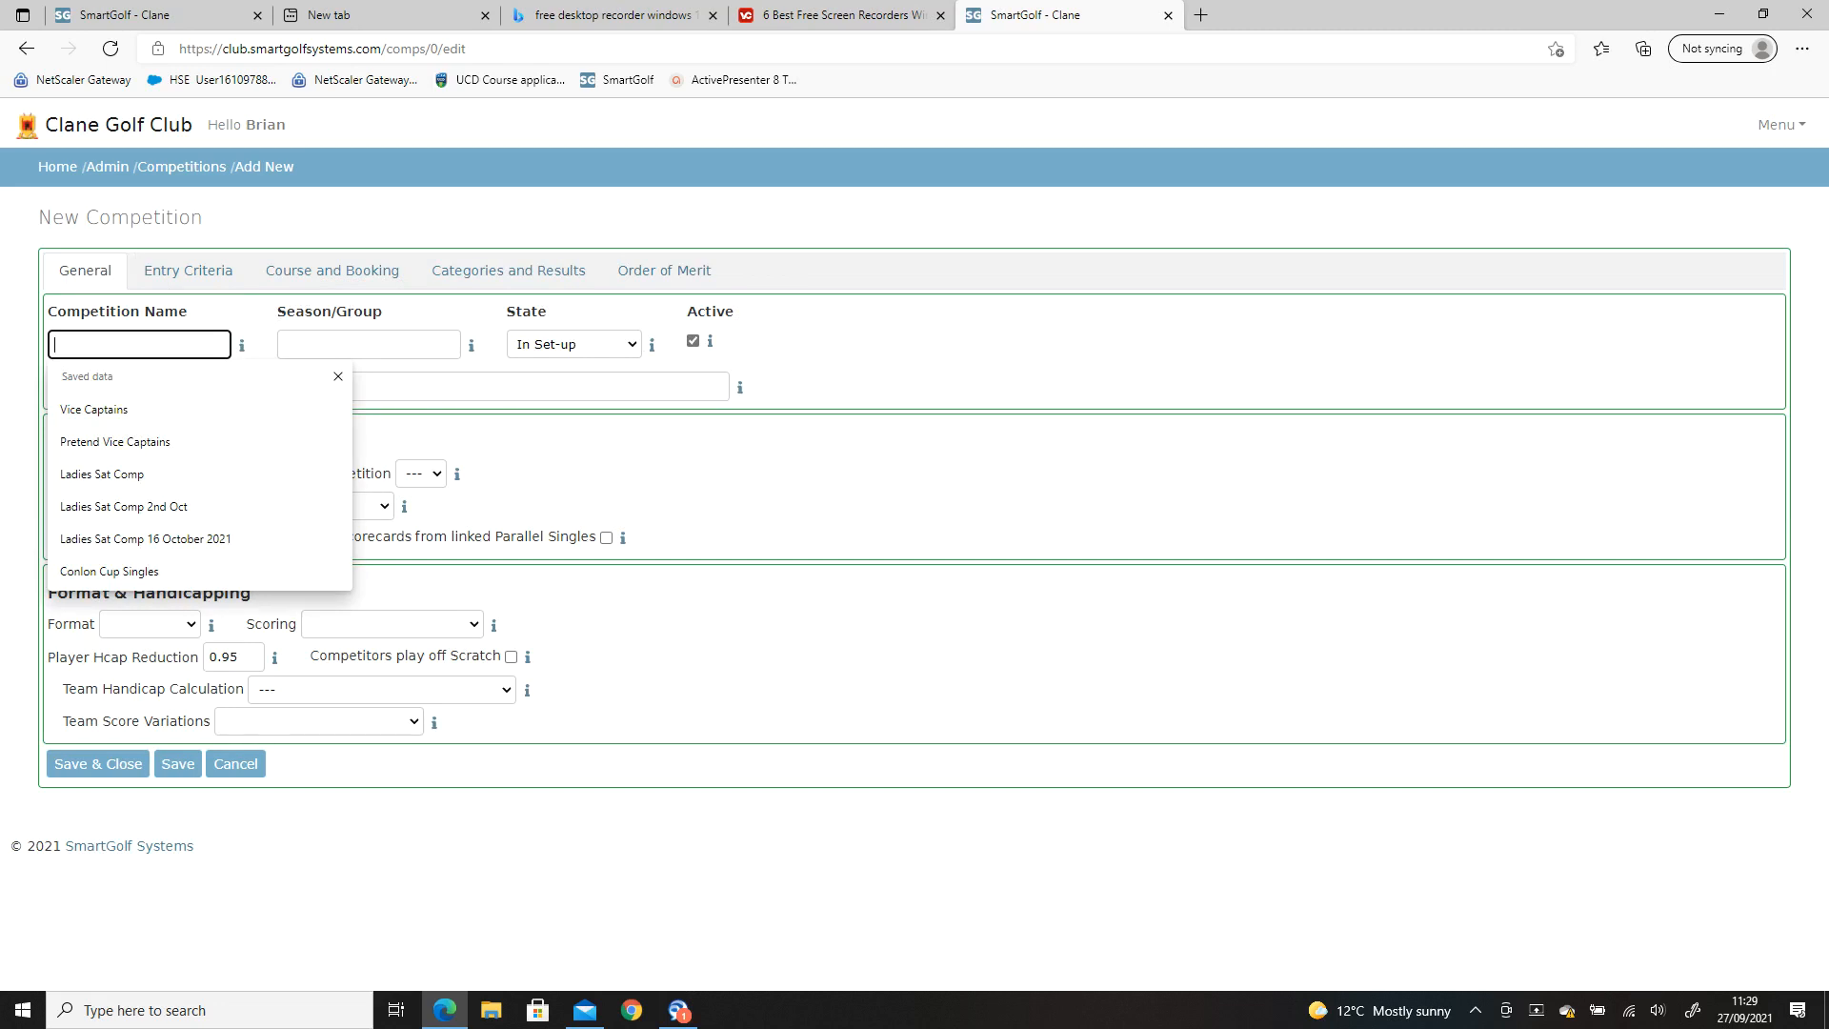
pyautogui.write('Friday 18')
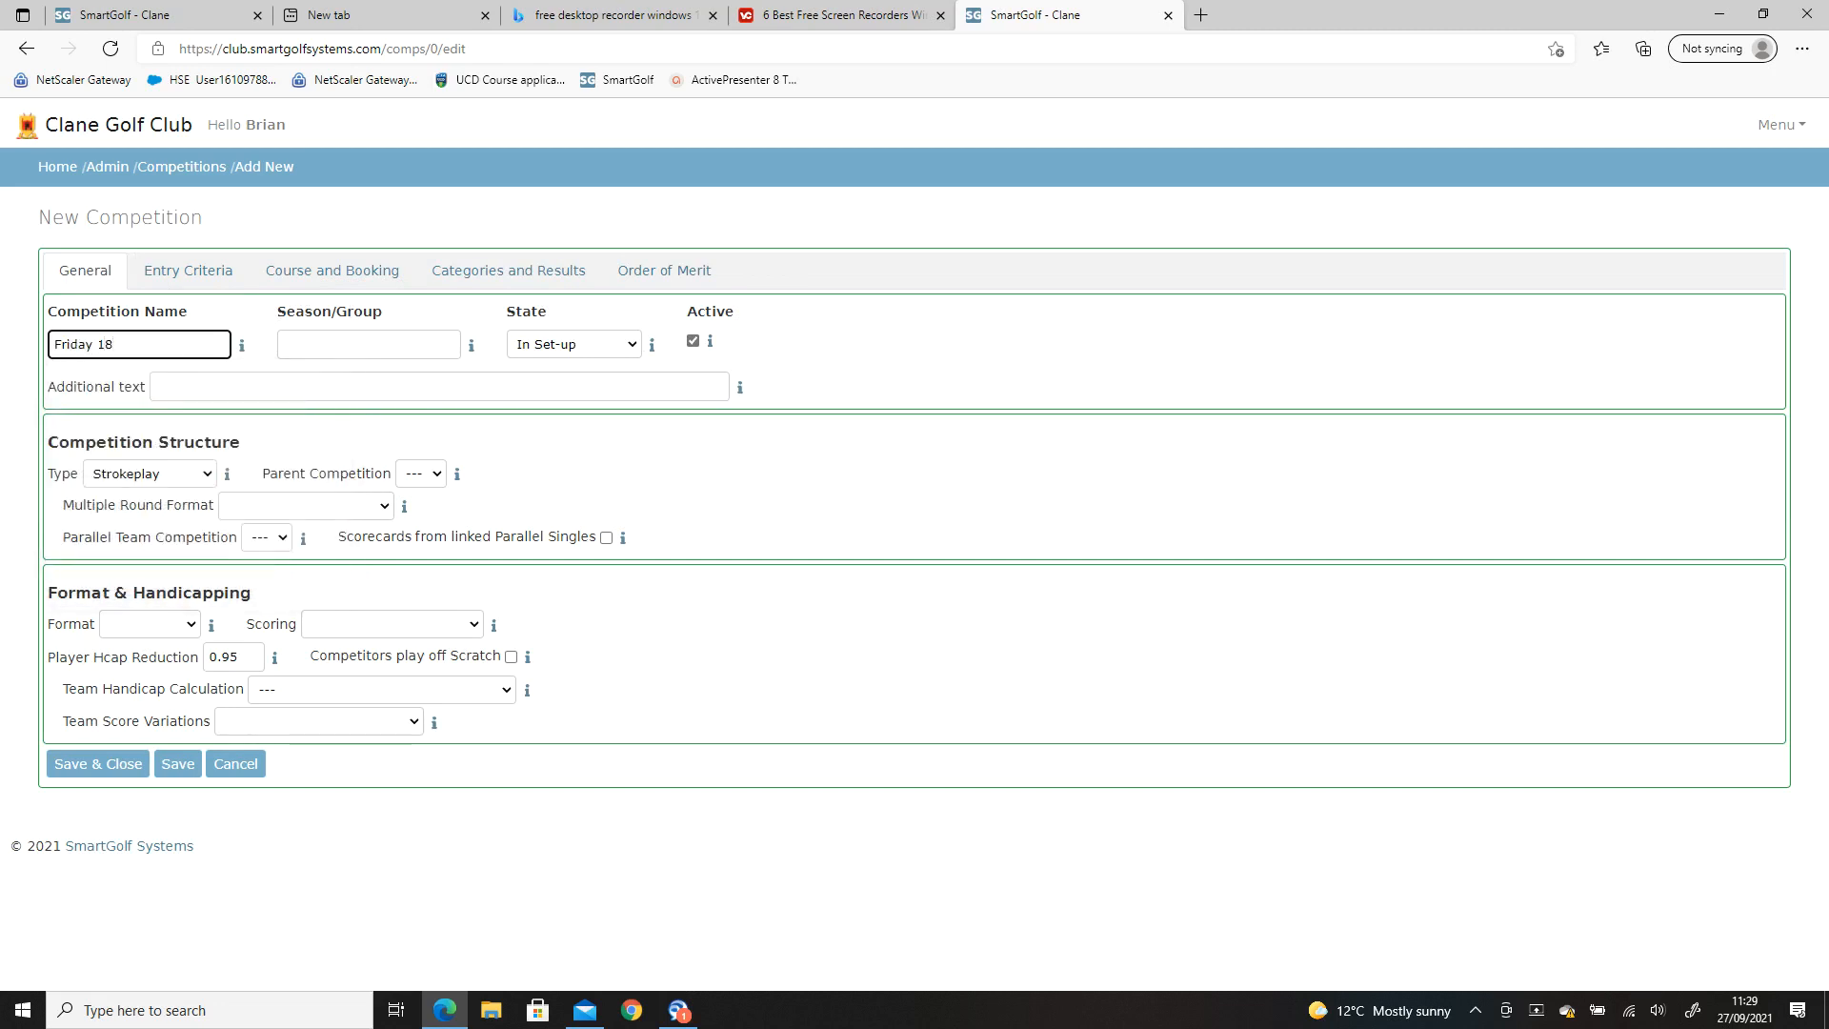
pyautogui.write(' Mens 290921')
# - Set the competition's format to Singles and its scoring to Stableford
pyautogui.click(184, 631)
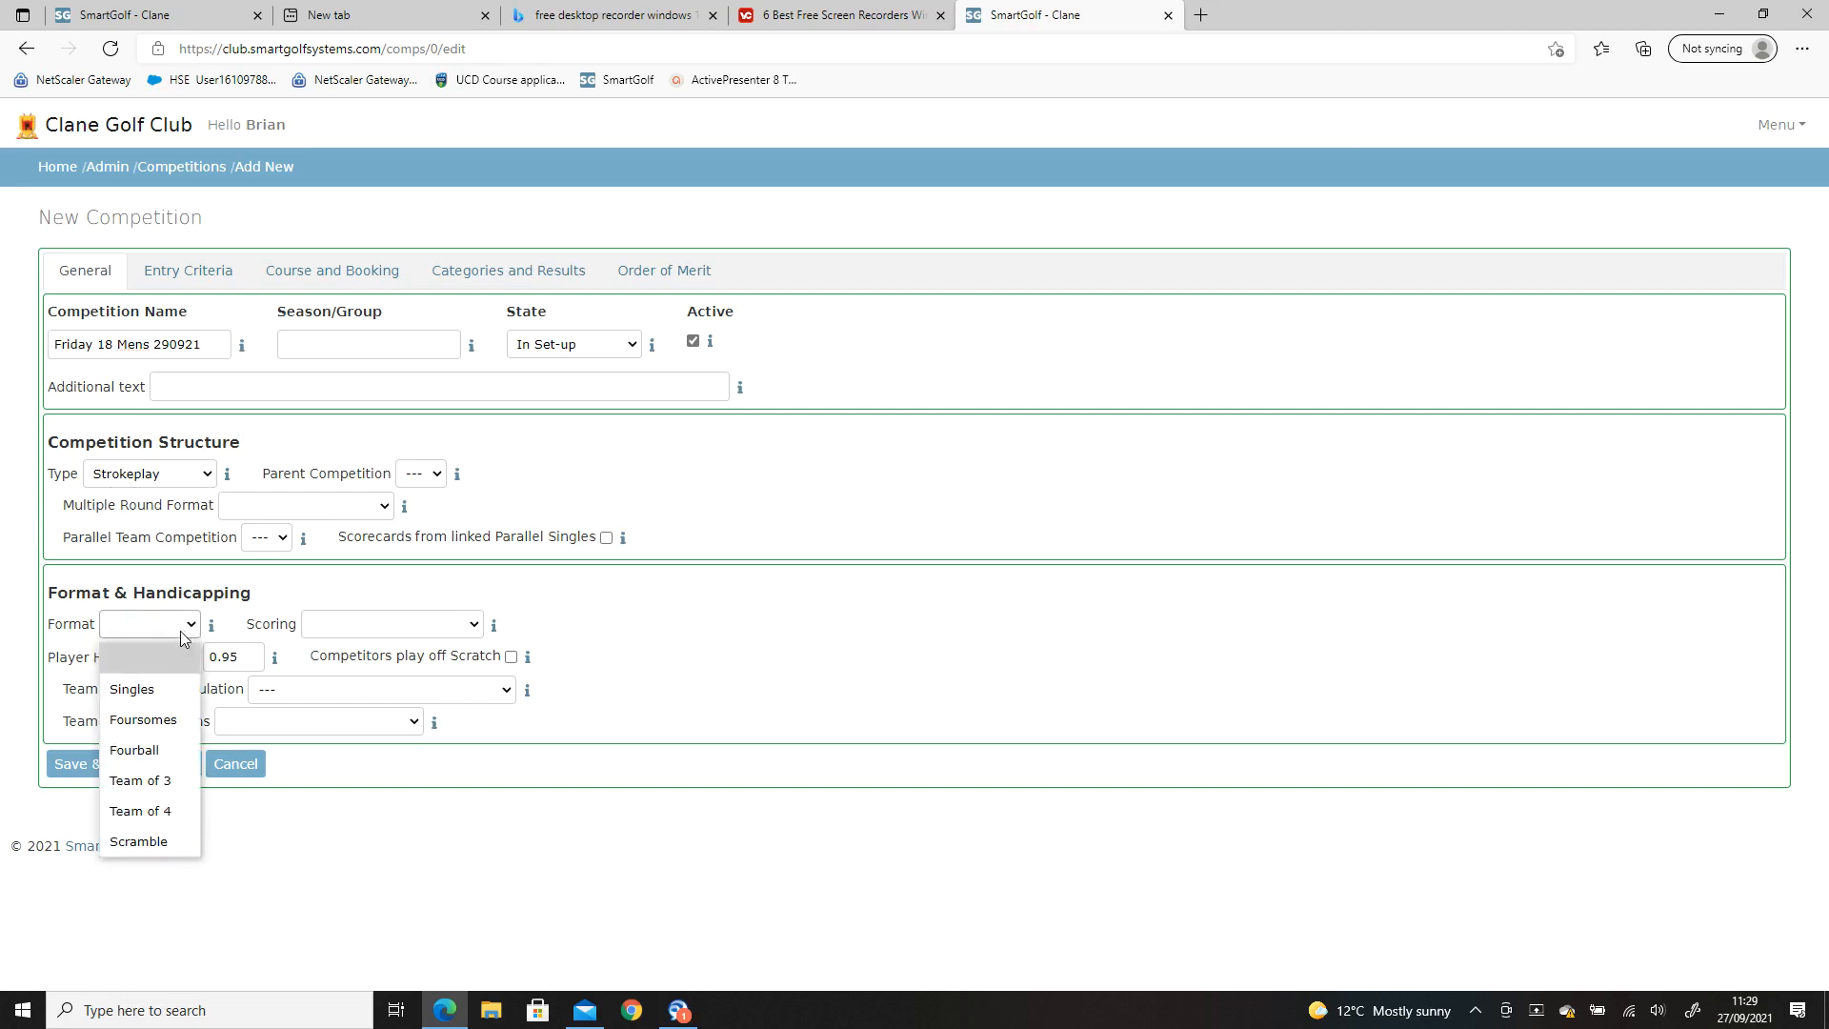
pyautogui.click(174, 702)
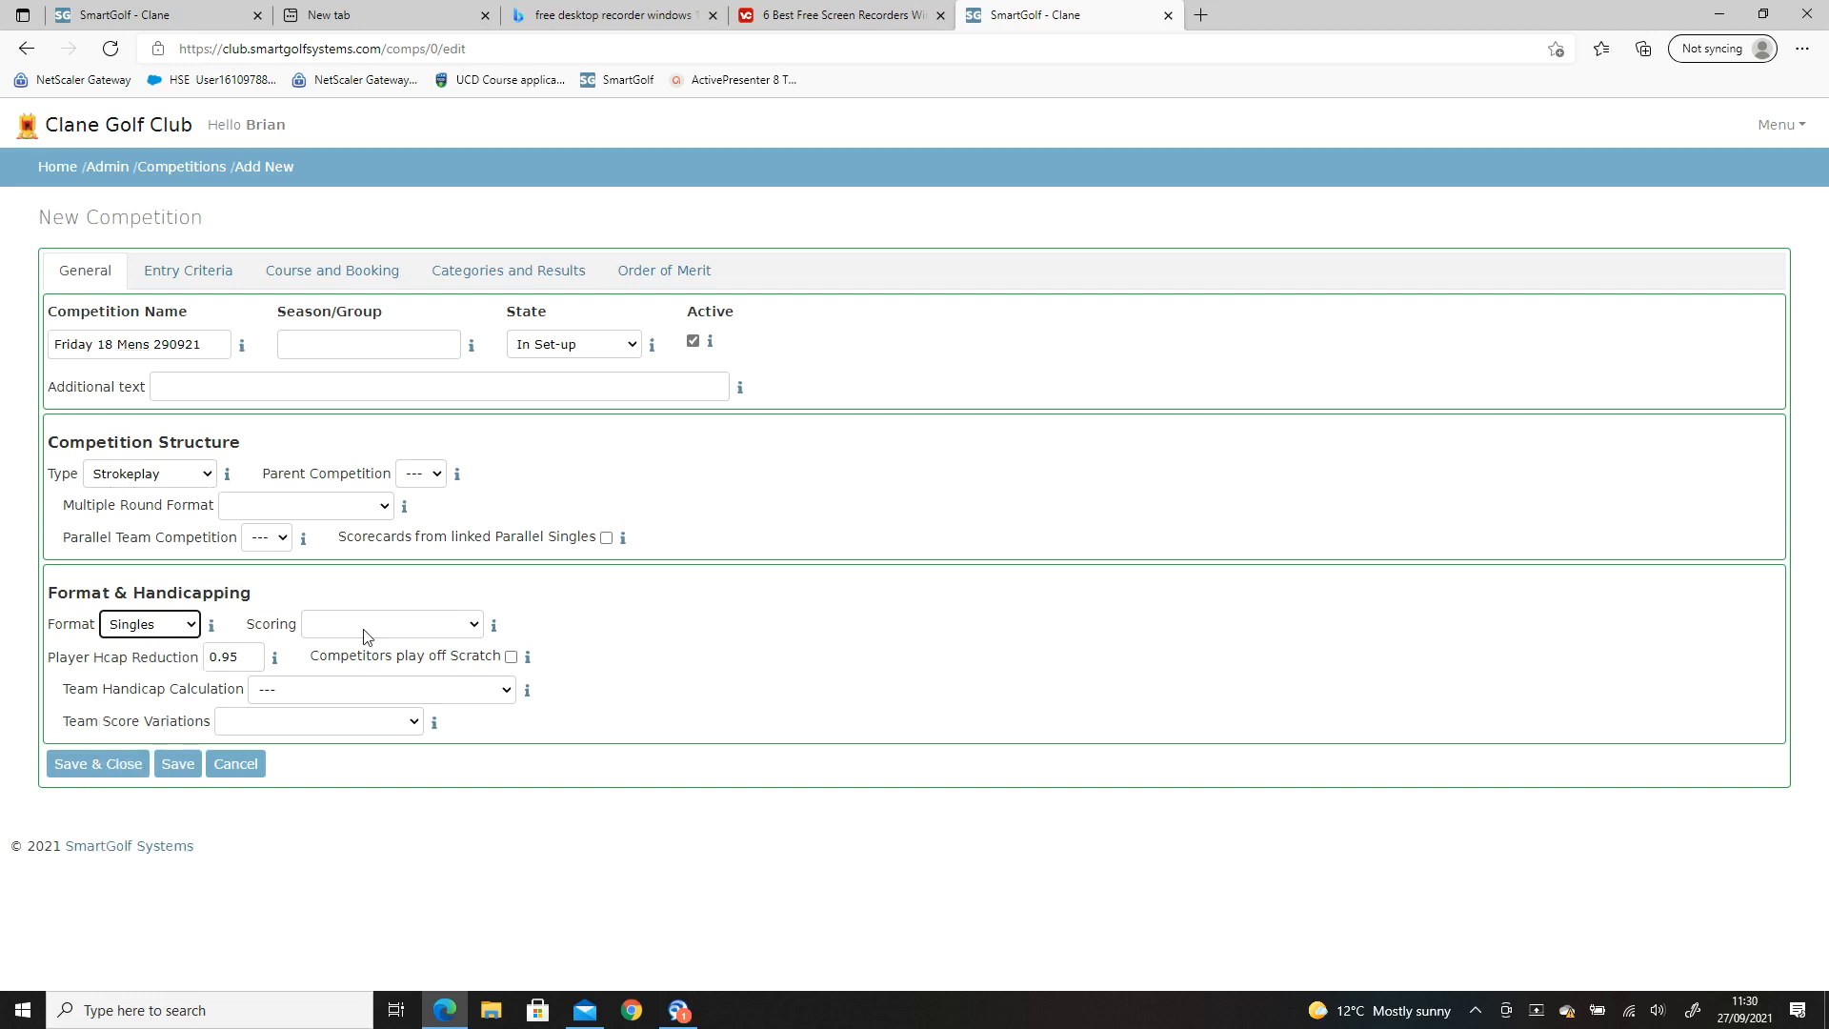
pyautogui.click(371, 625)
pyautogui.click(377, 717)
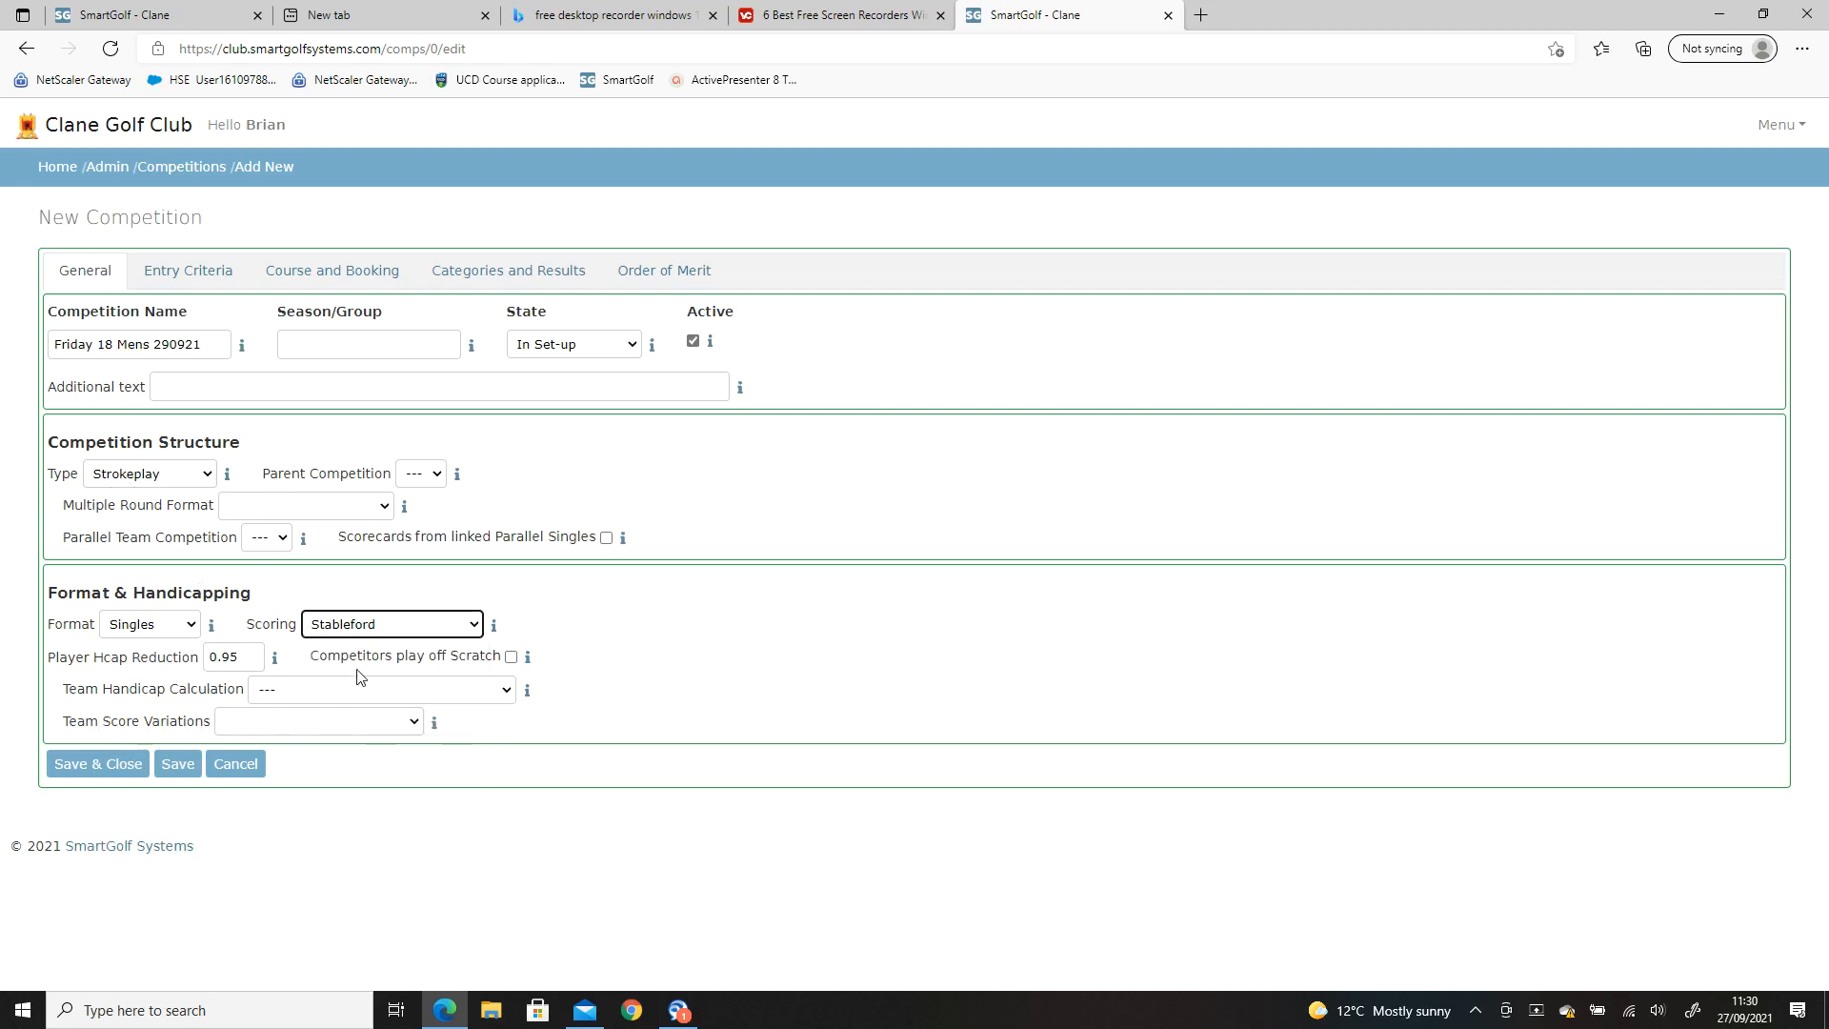
# - Schedule the competition for Fri, 1-Oct-2021 on the Clane course with White Men's (18H) as main marker
pyautogui.click(195, 283)
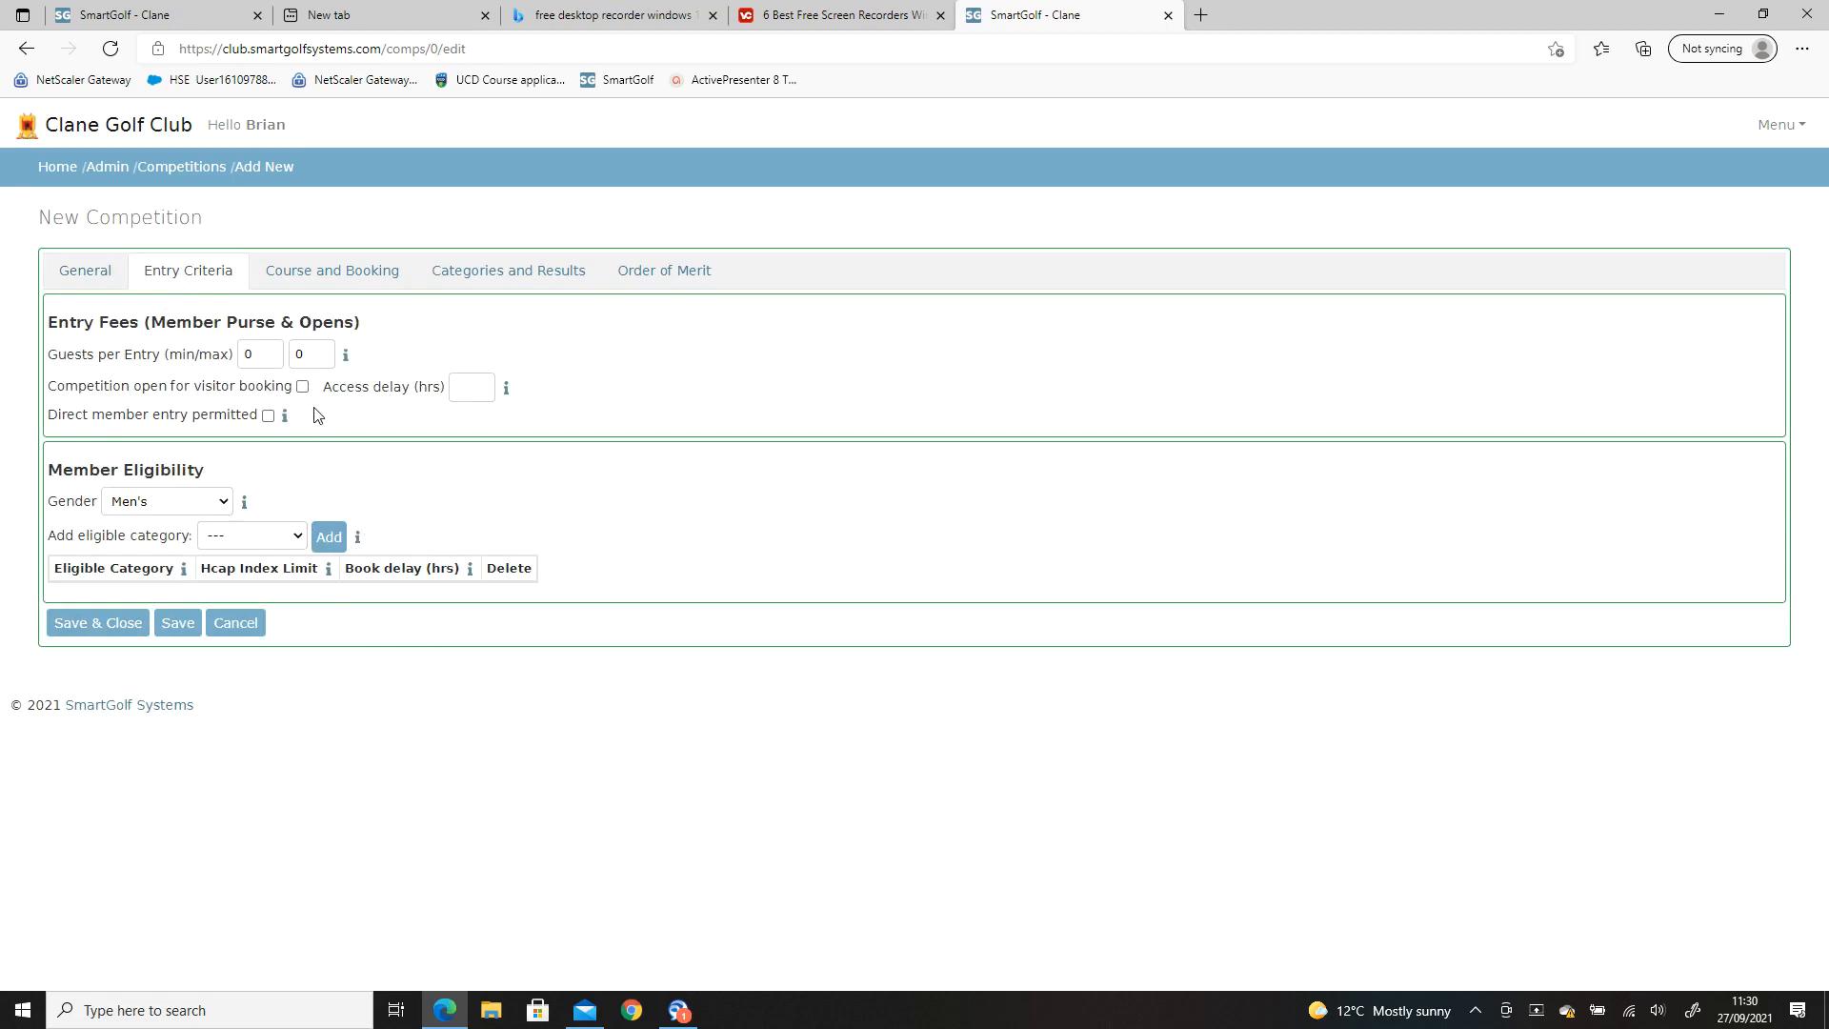
pyautogui.click(325, 277)
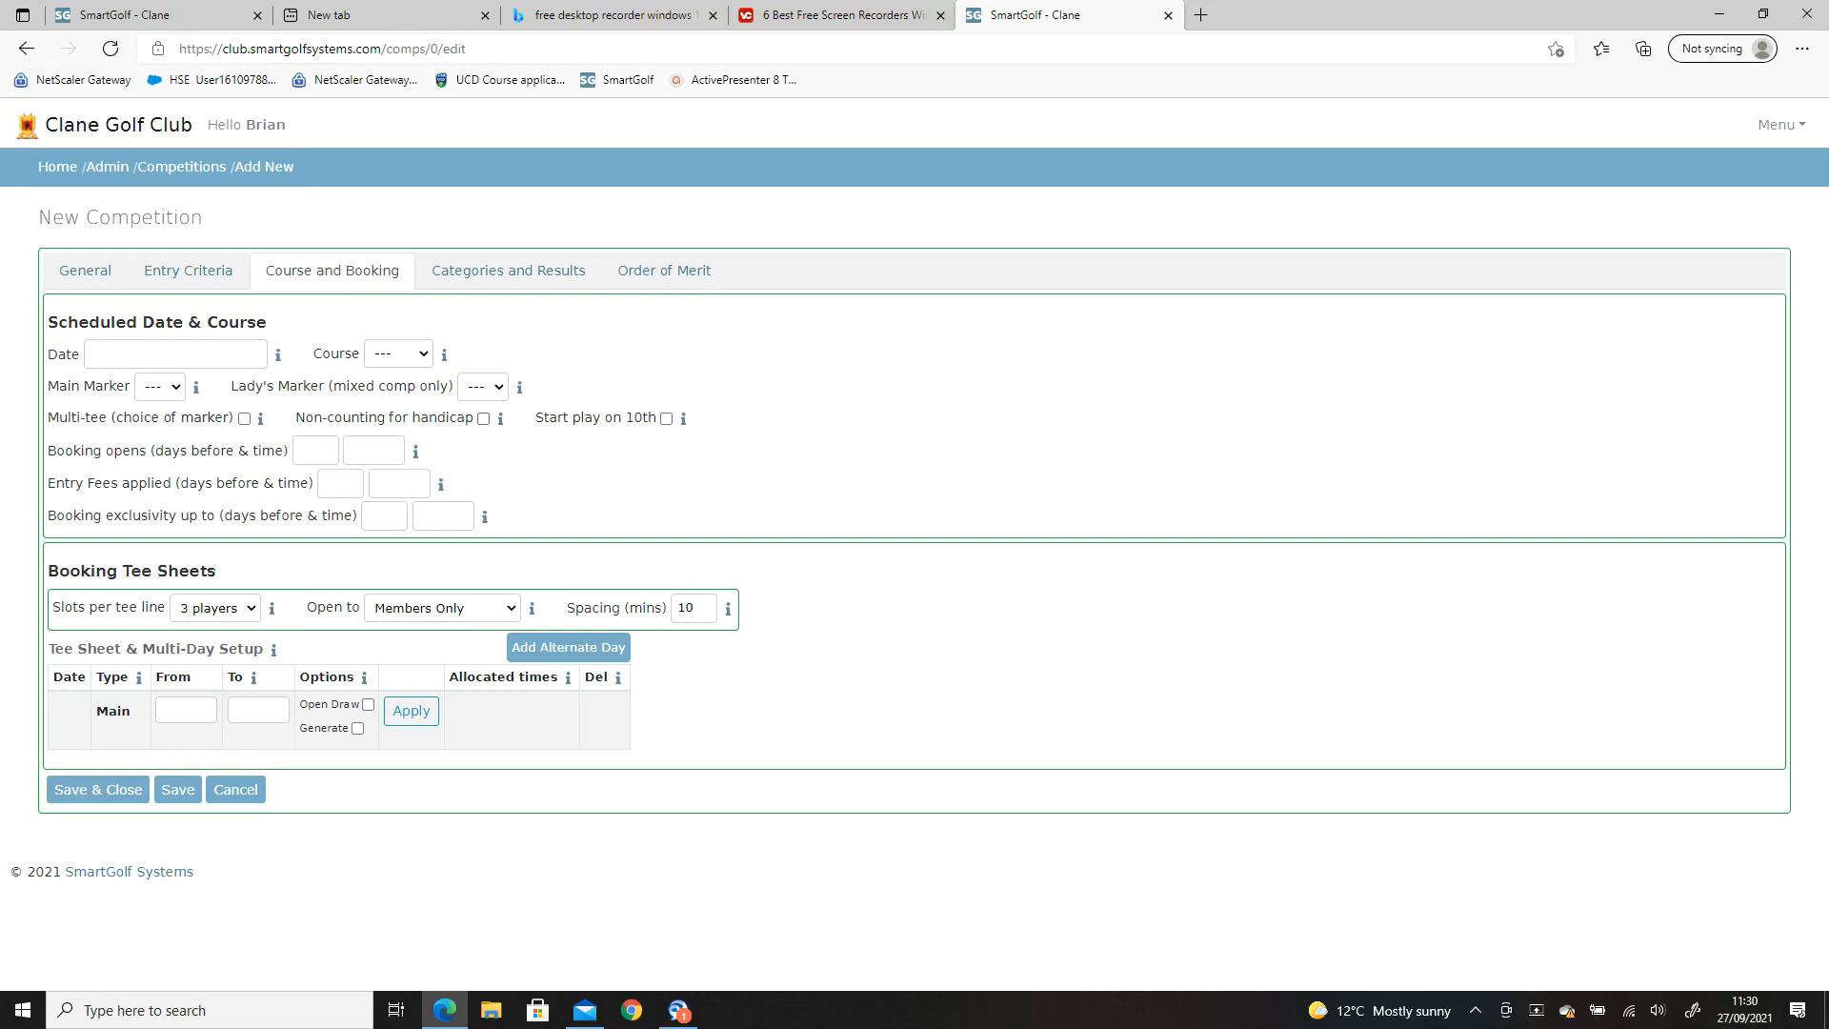
pyautogui.click(175, 355)
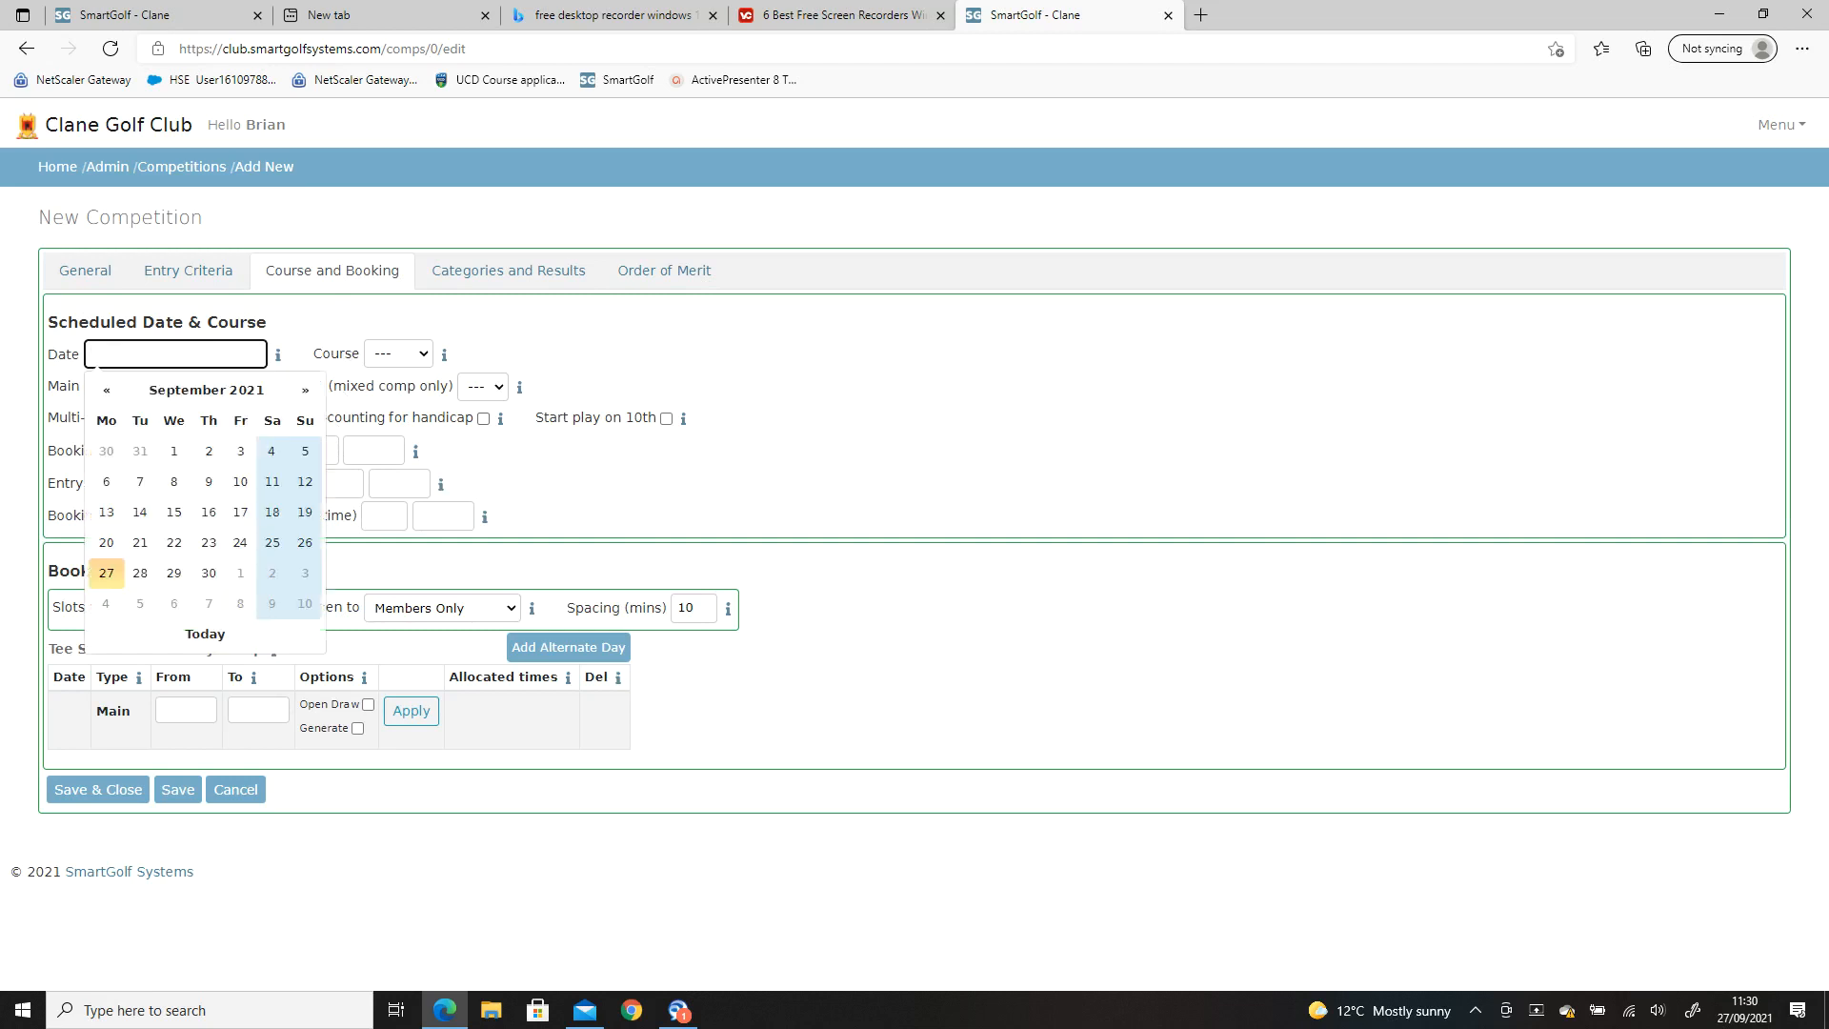
pyautogui.click(238, 574)
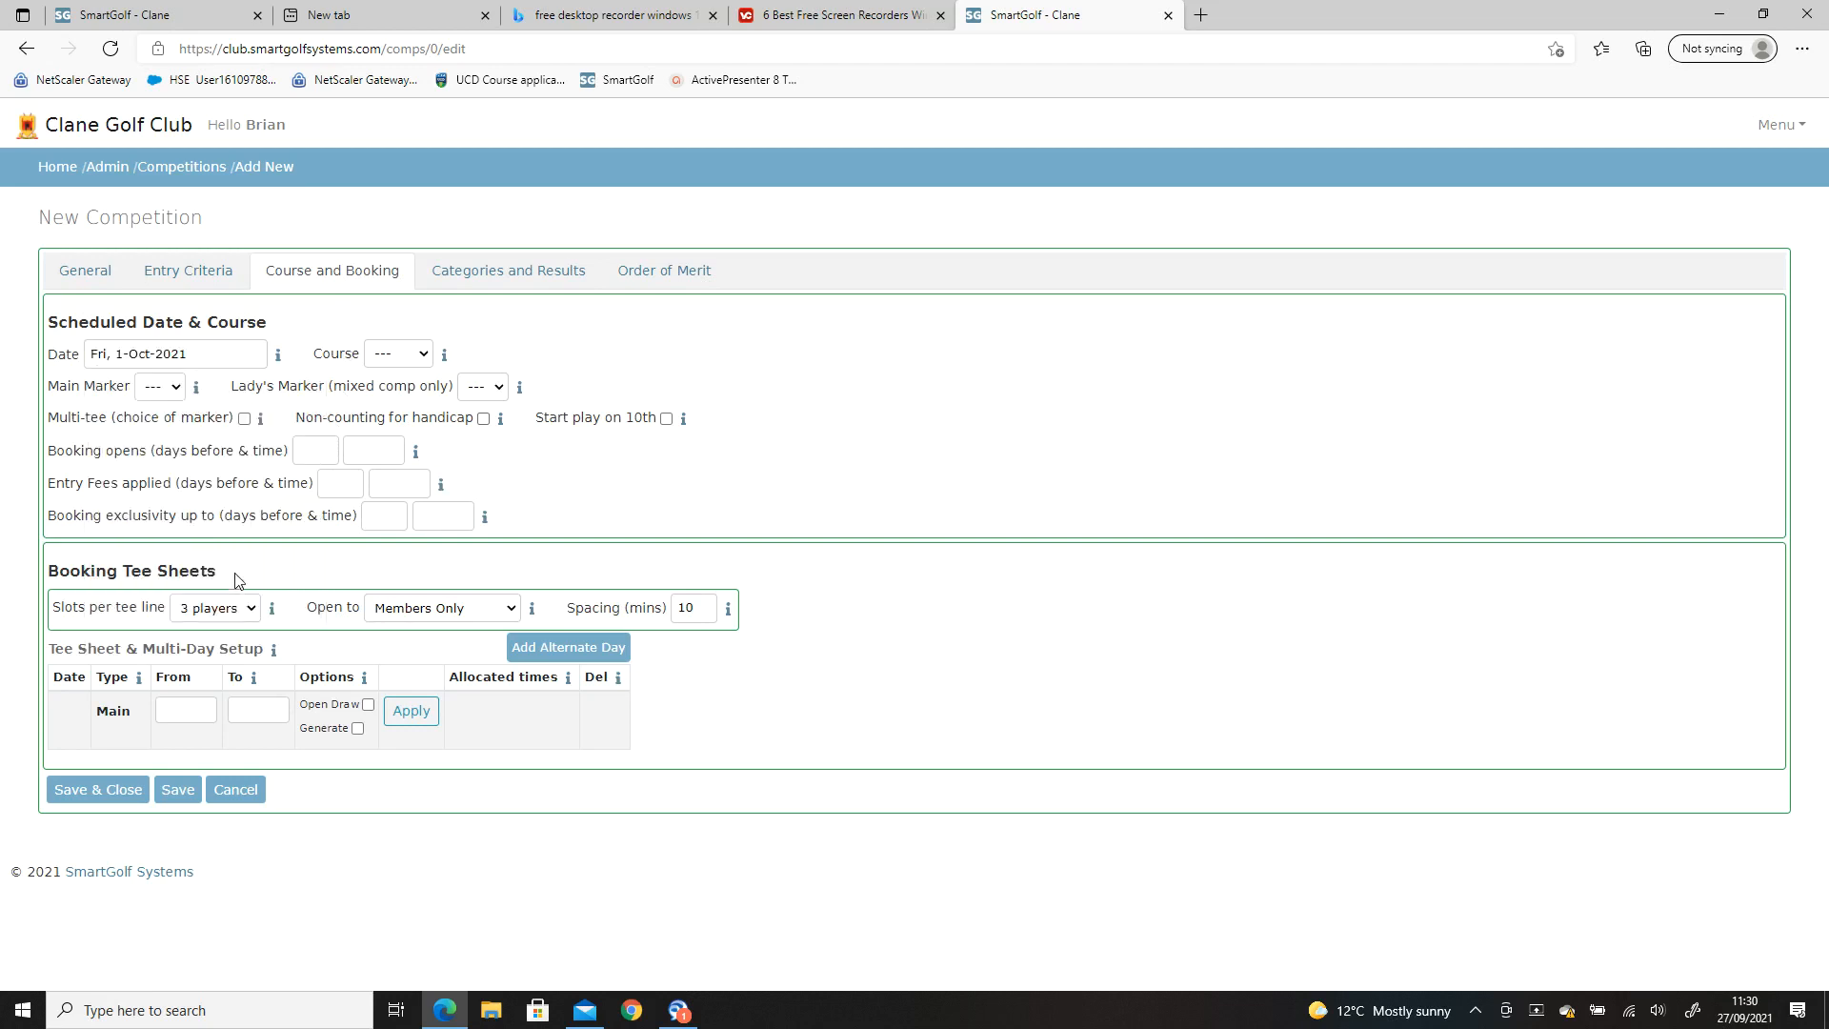
pyautogui.click(403, 360)
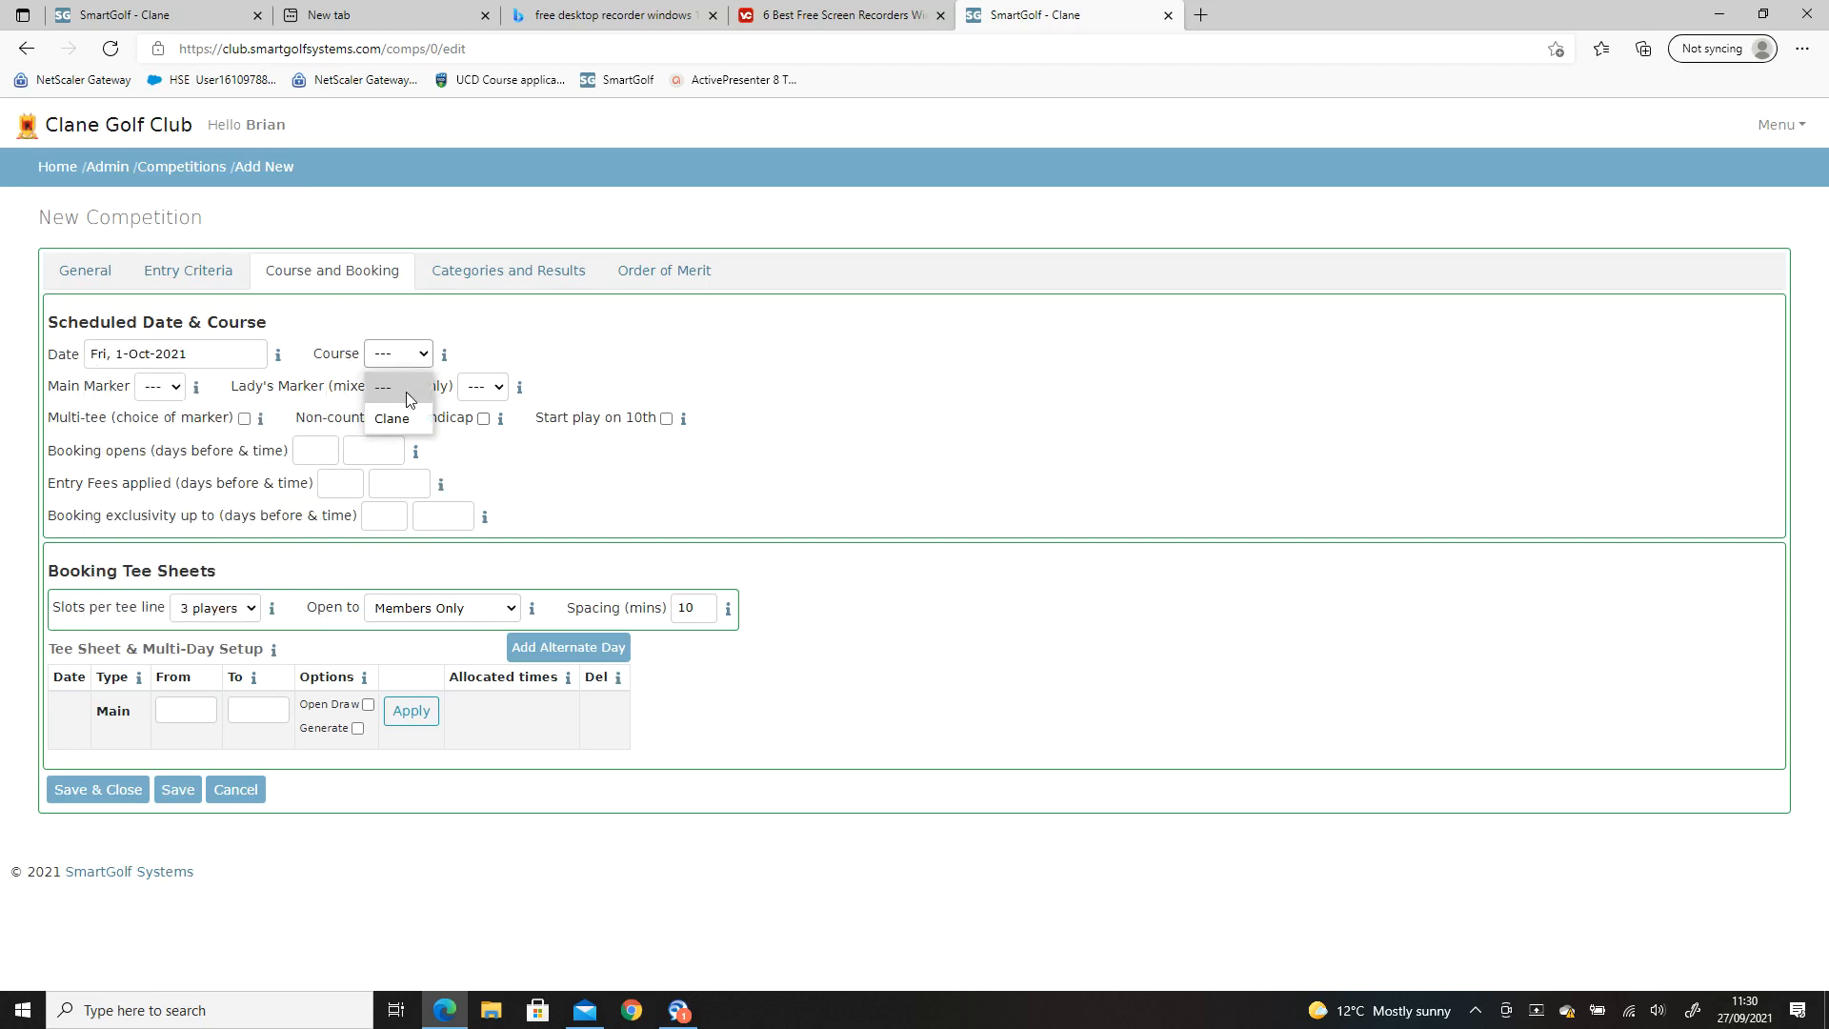
pyautogui.click(406, 419)
pyautogui.click(190, 390)
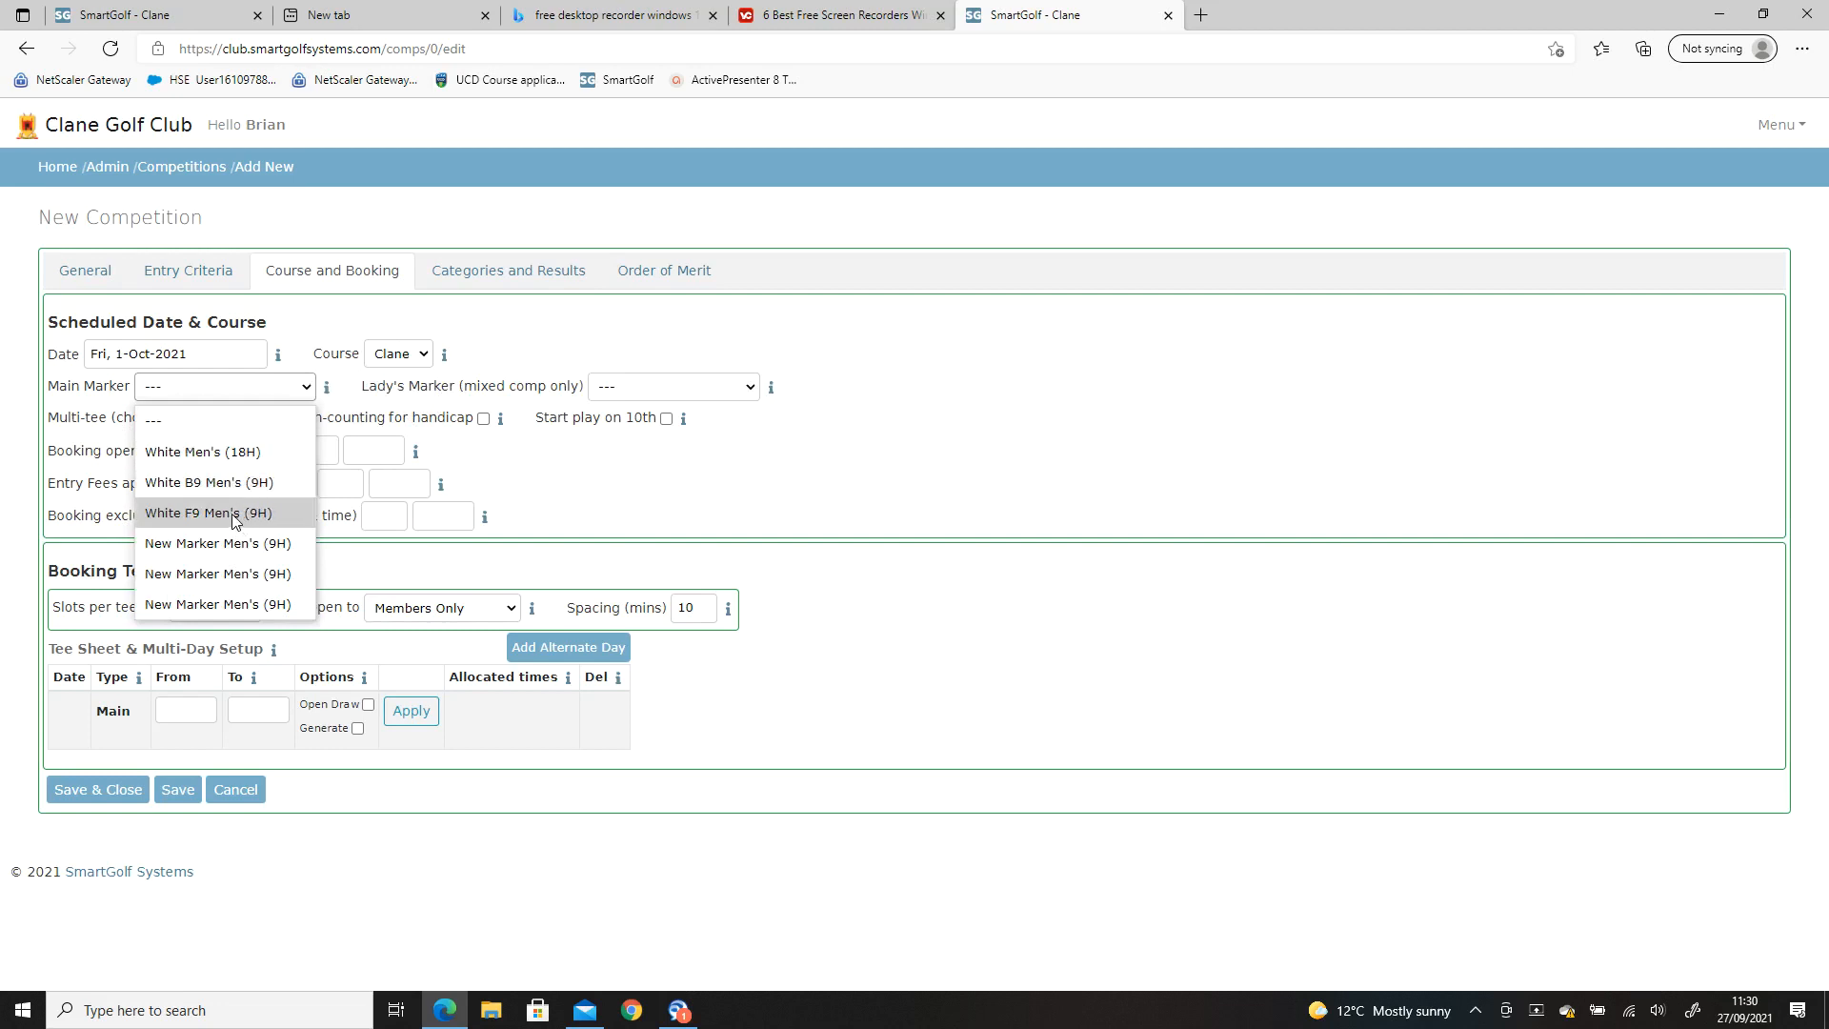
pyautogui.click(232, 452)
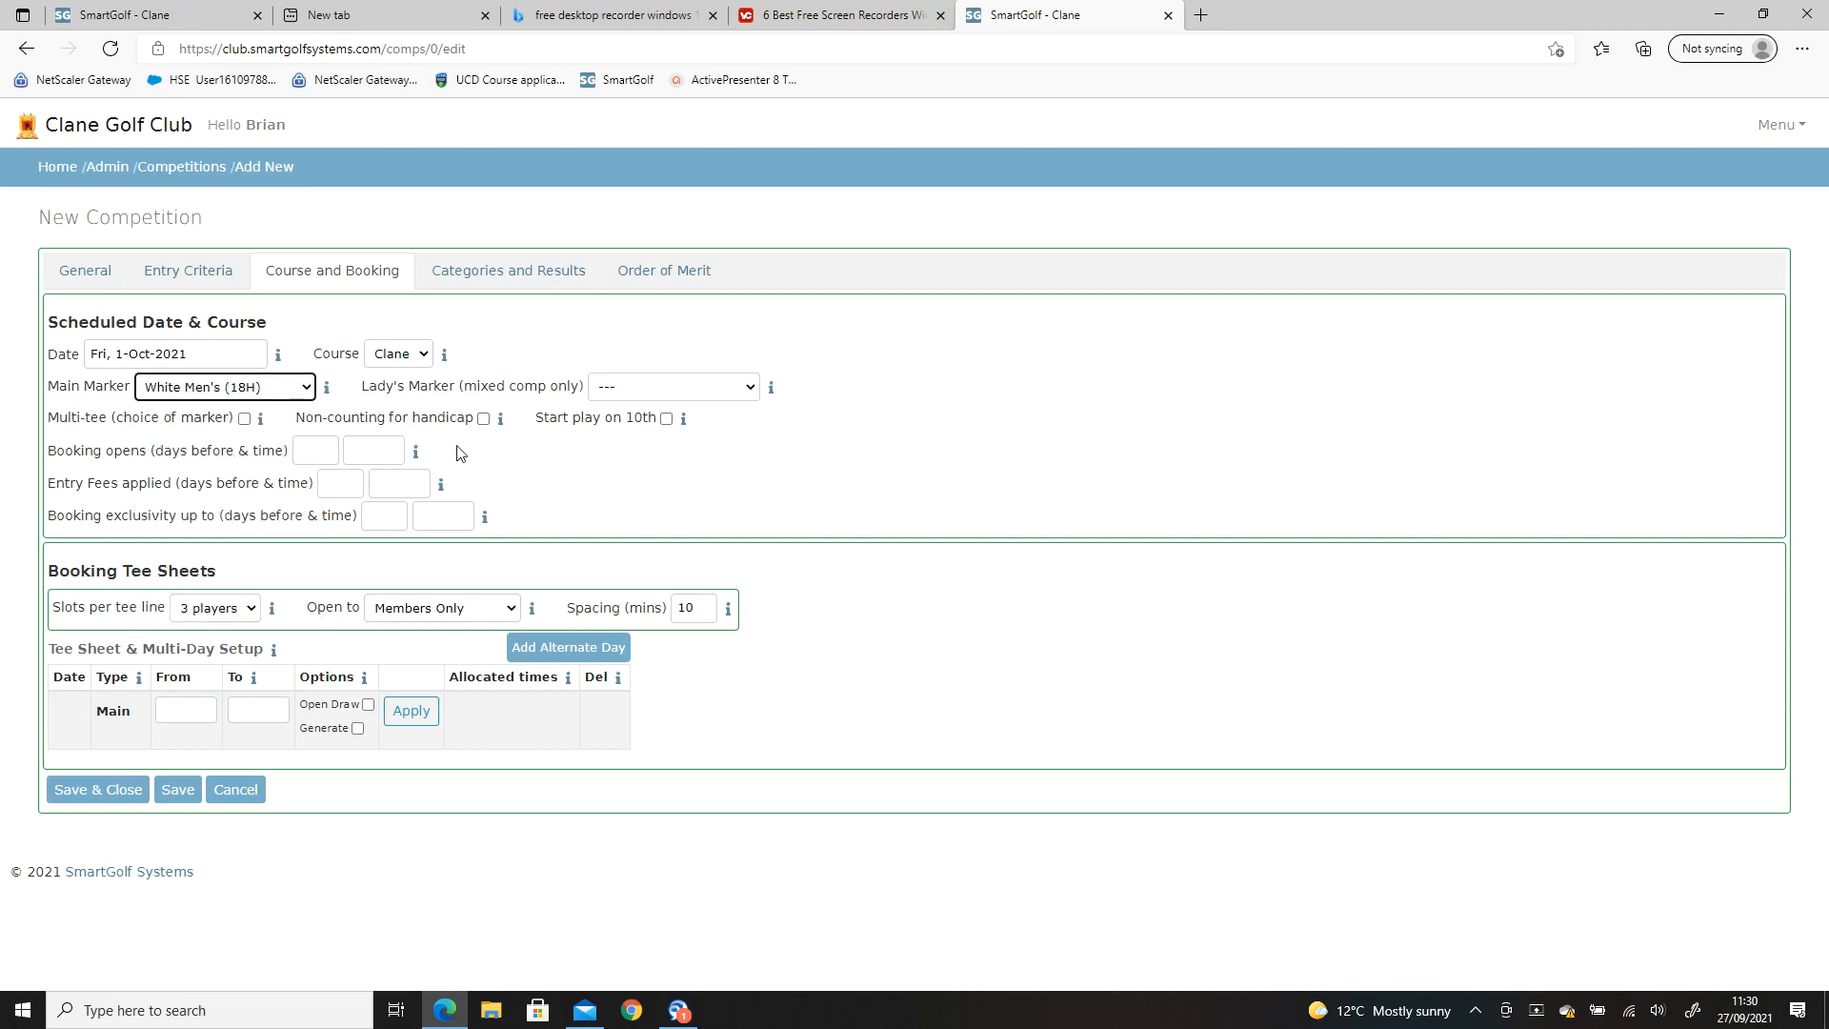
# - Set booking for the competition to open 10 days before at 20:00
pyautogui.click(316, 451)
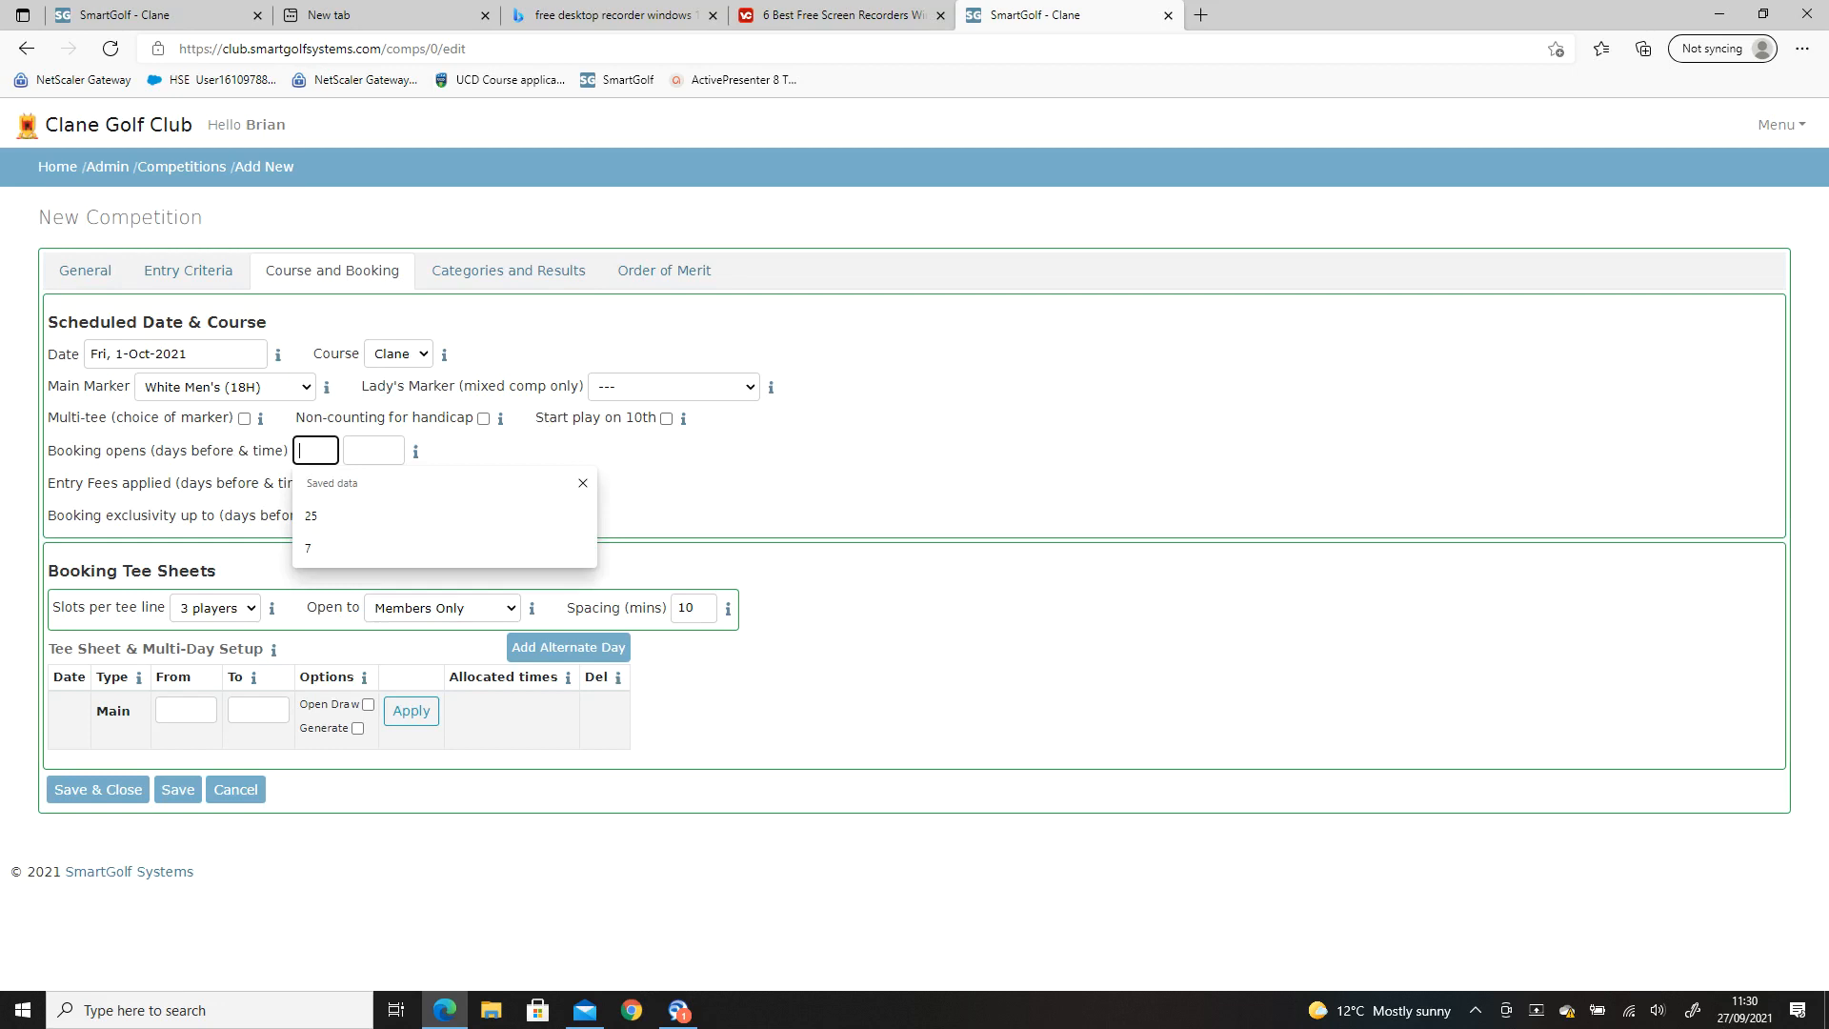
pyautogui.write('10')
pyautogui.press('Tab')
pyautogui.write('20')
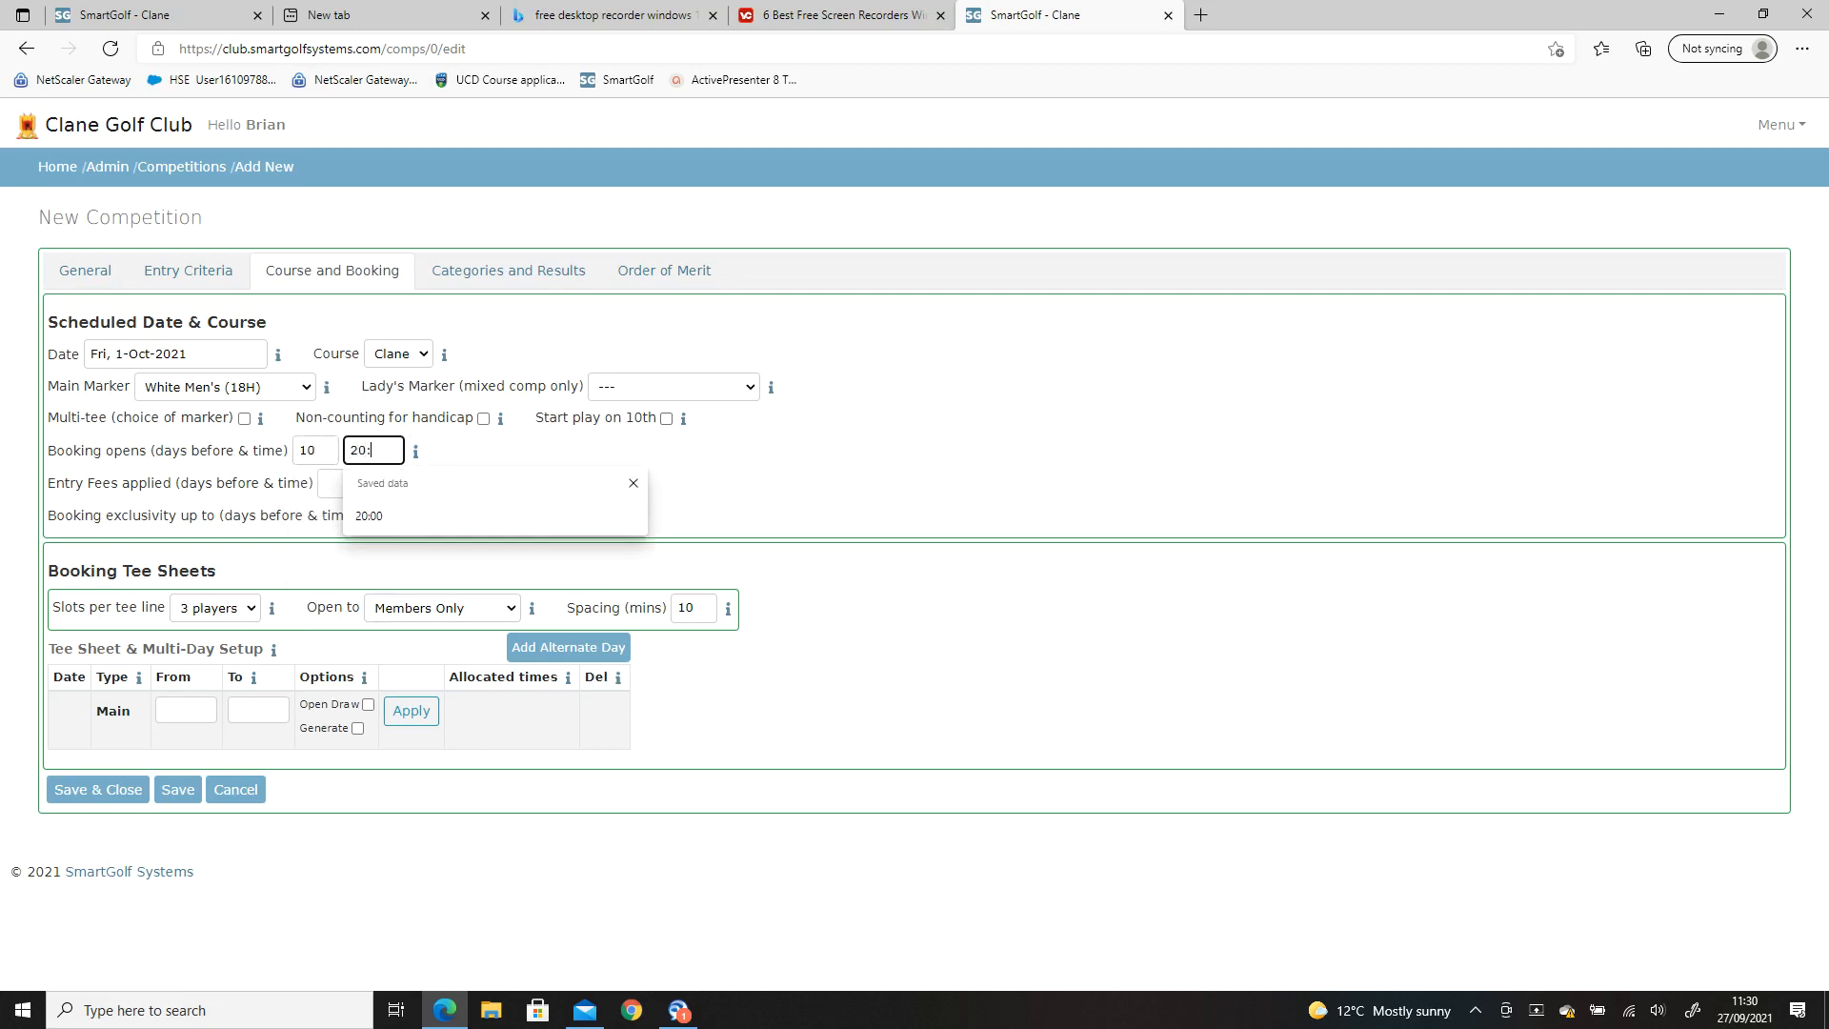
pyautogui.write('::')
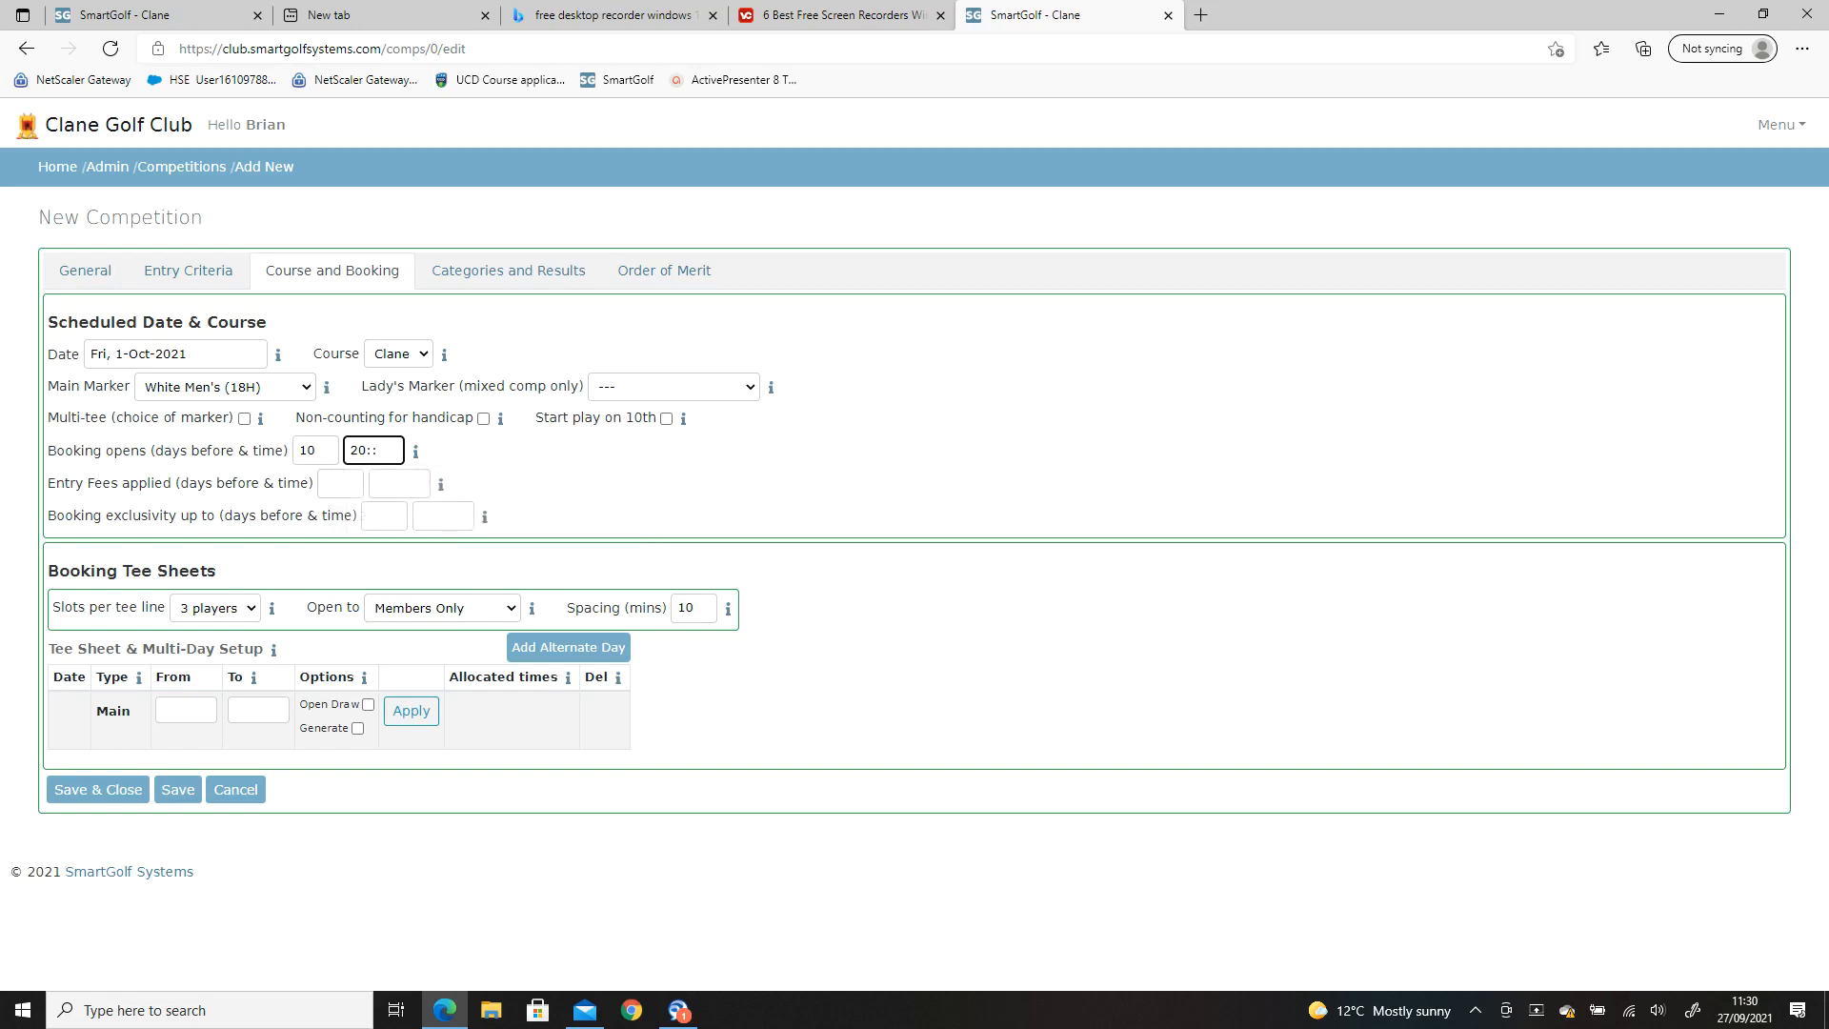
pyautogui.write('00')
pyautogui.click(582, 477)
# - Set the overall result placings down to Runner-Up and enable Best Gross Placing and Gross as separate prize
pyautogui.click(512, 280)
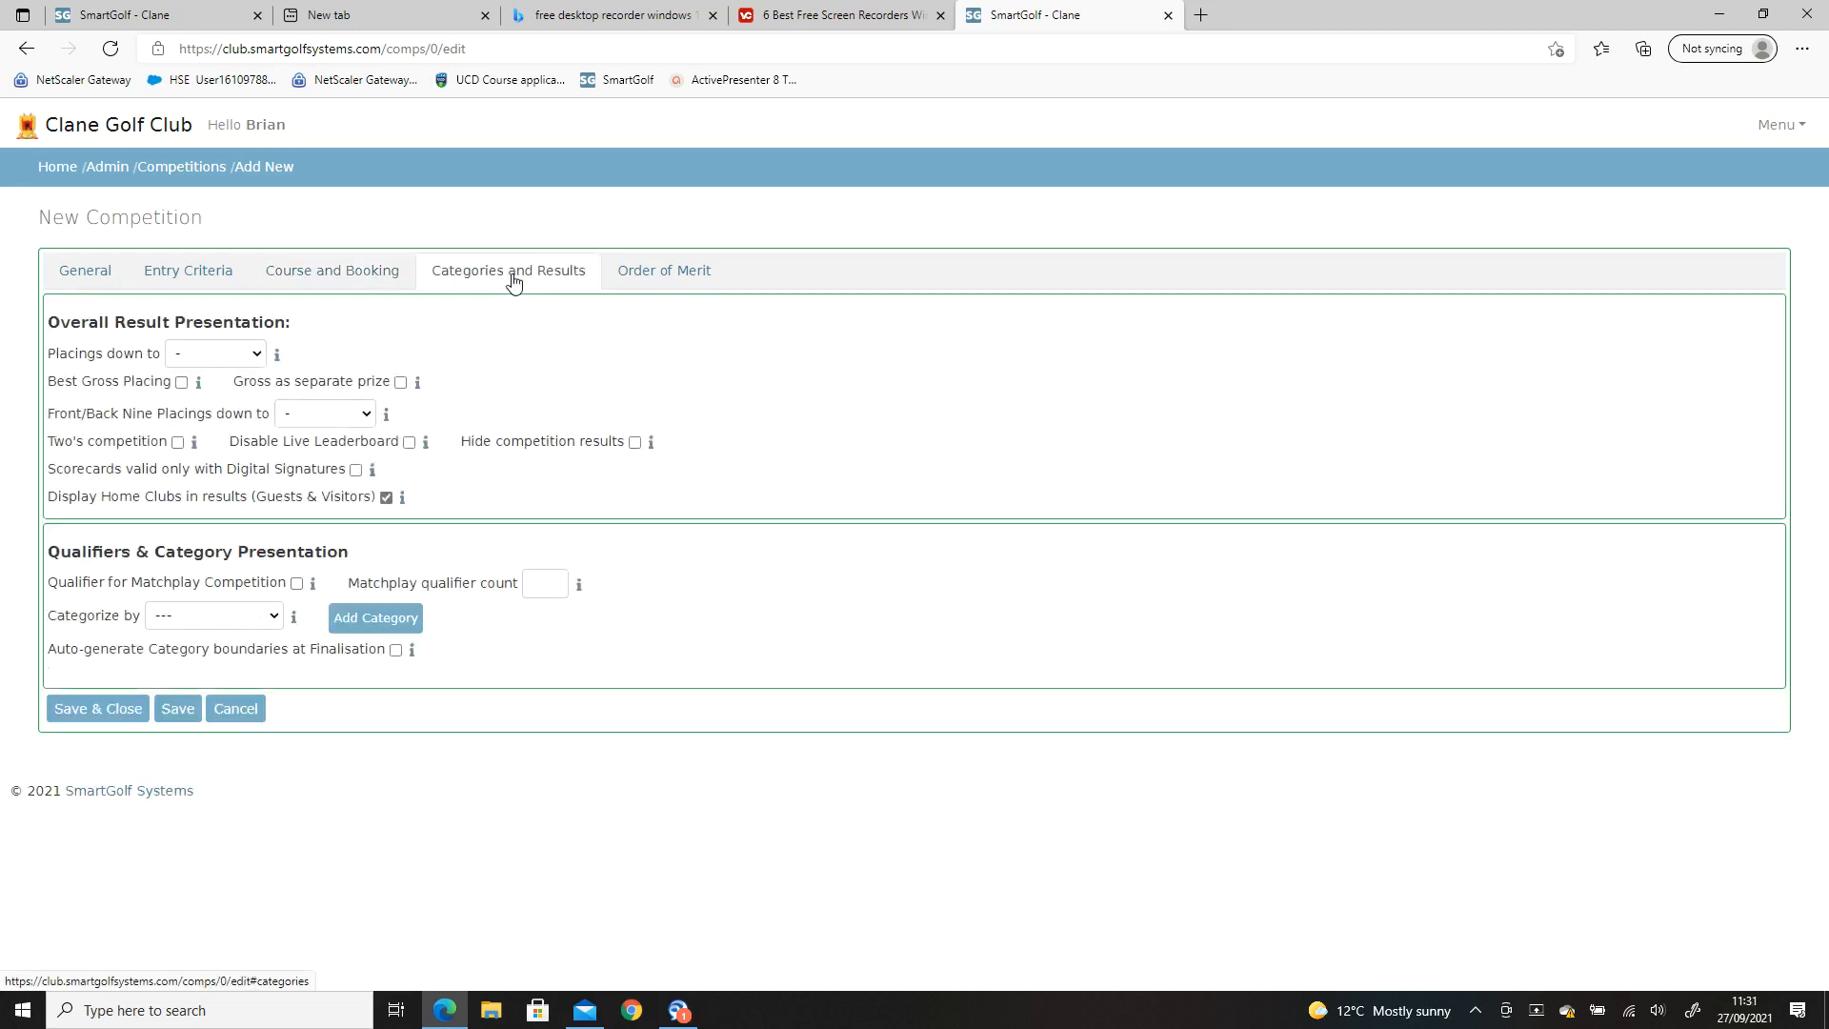
pyautogui.click(246, 358)
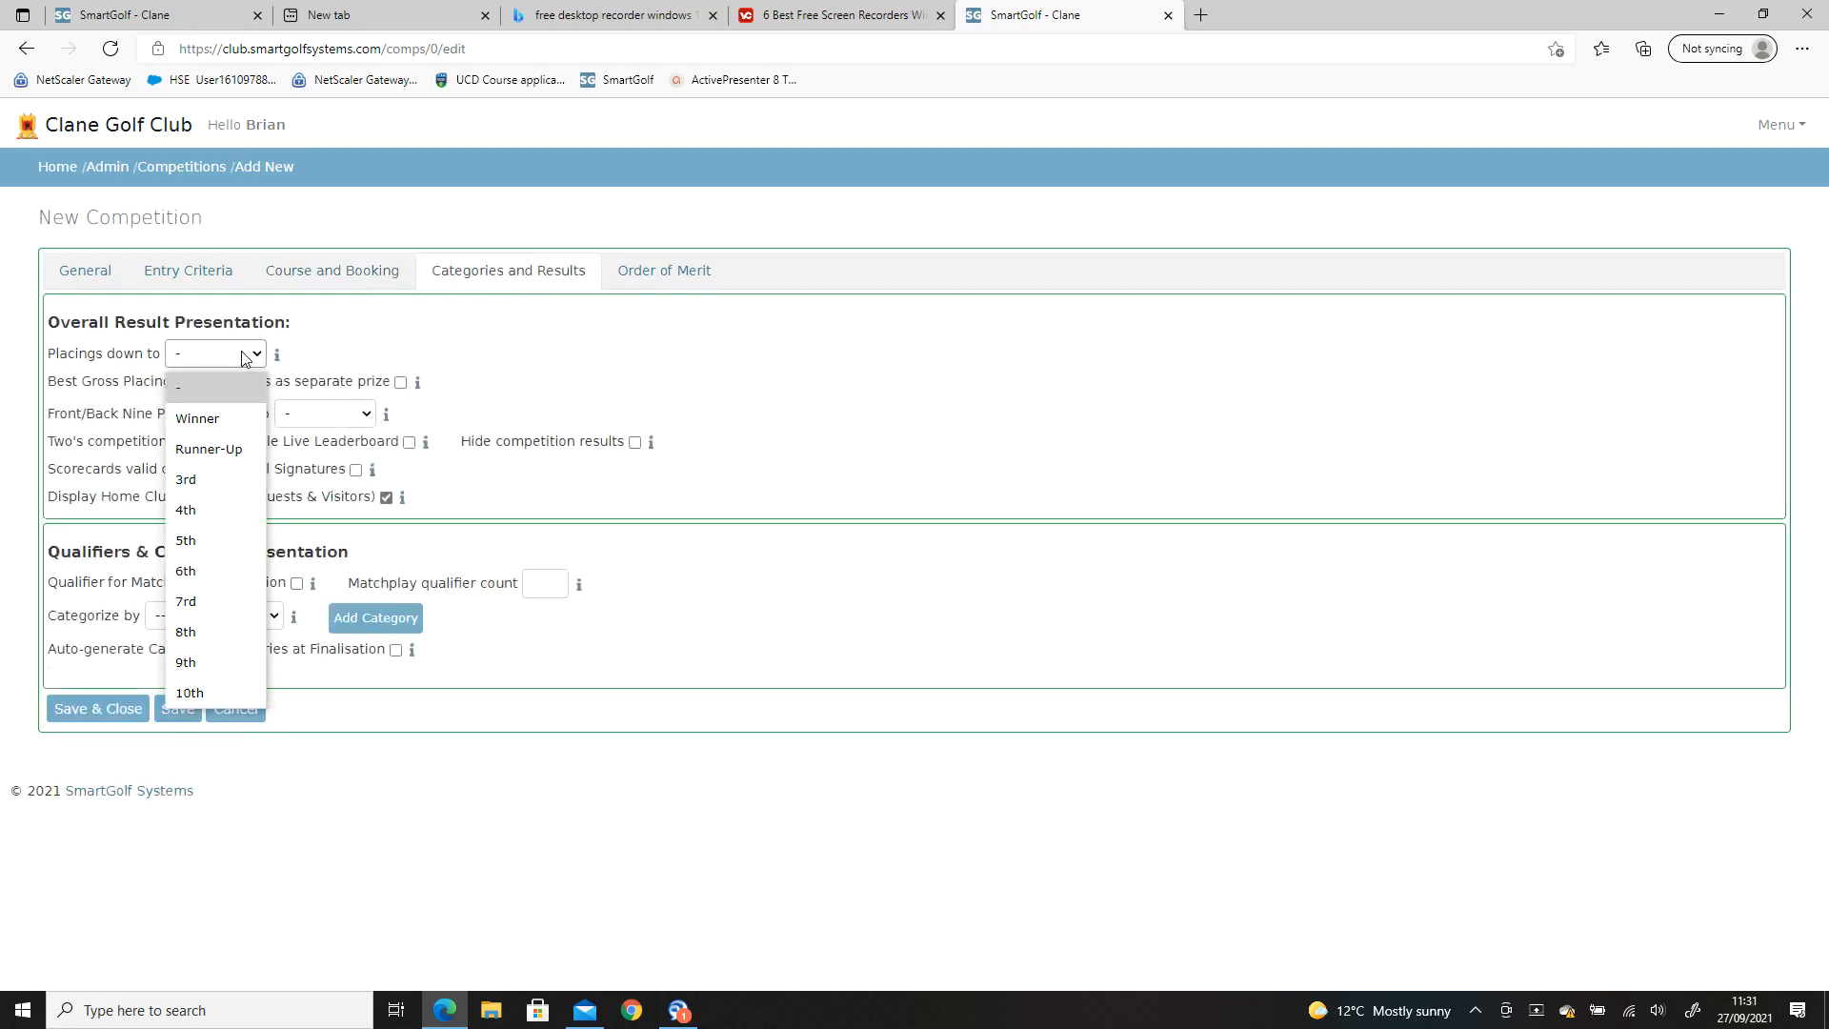
pyautogui.click(240, 479)
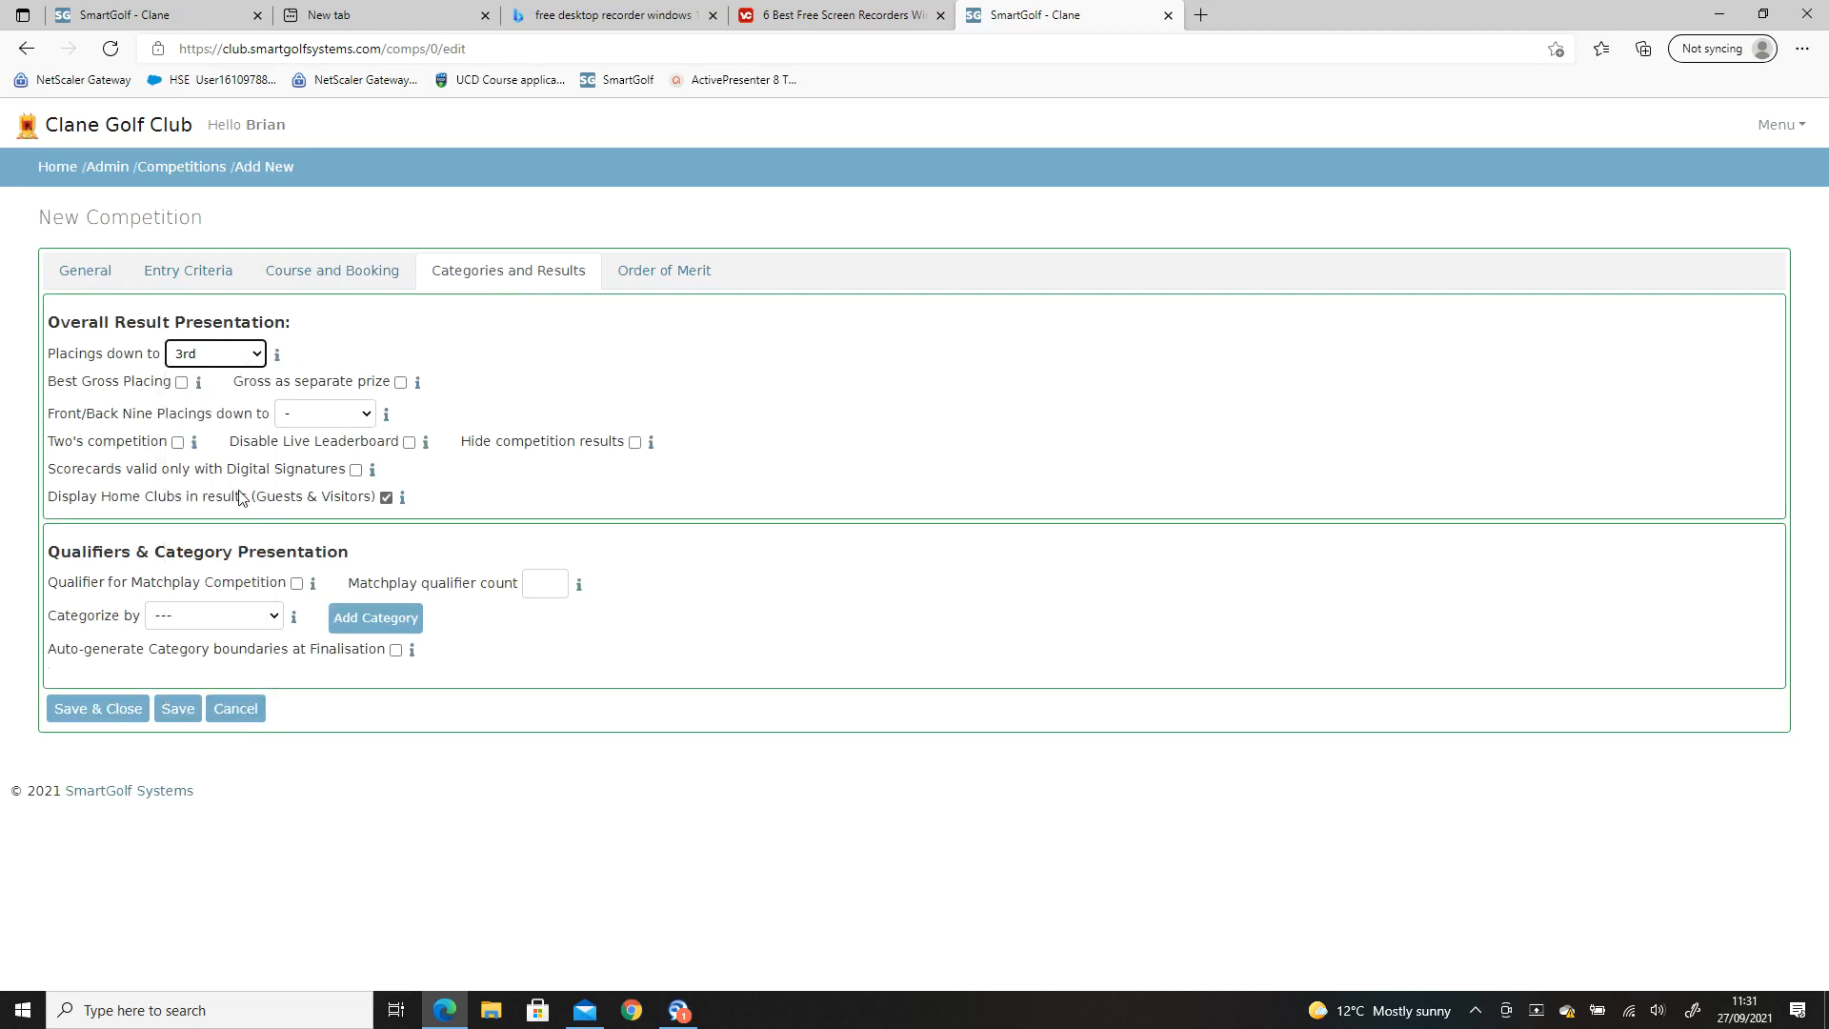
pyautogui.click(258, 363)
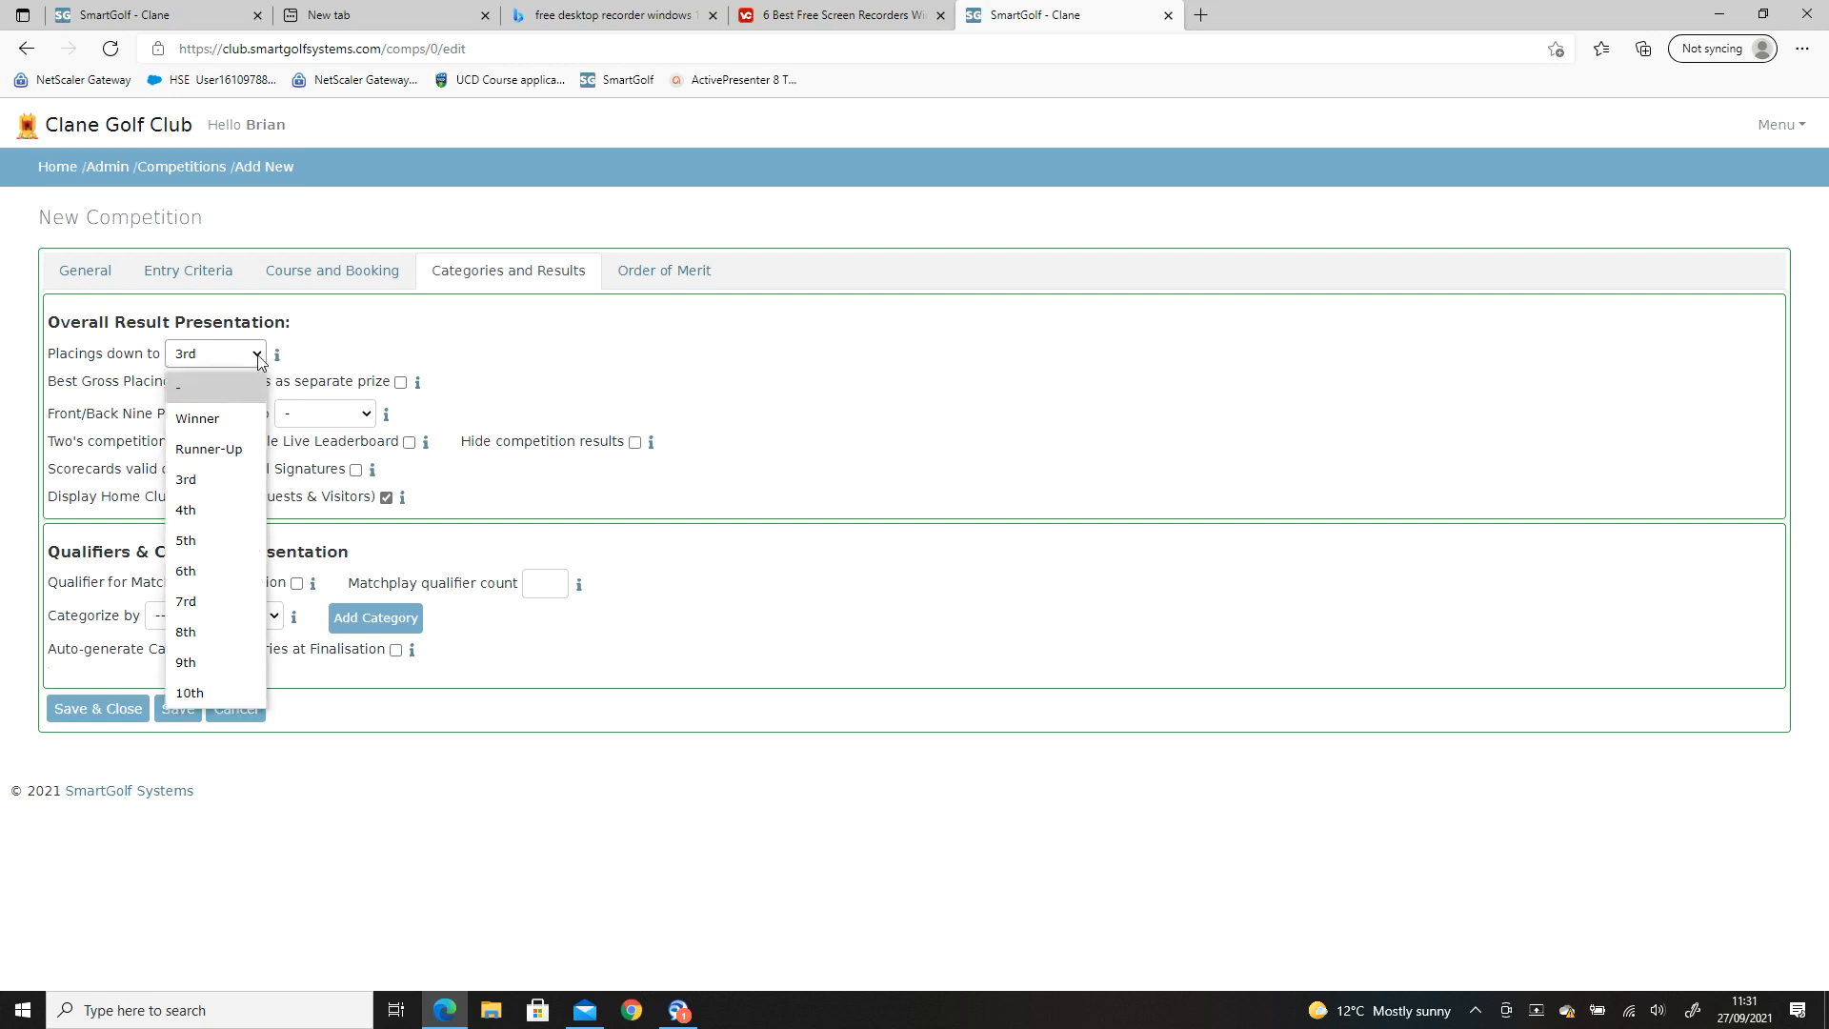
pyautogui.click(250, 450)
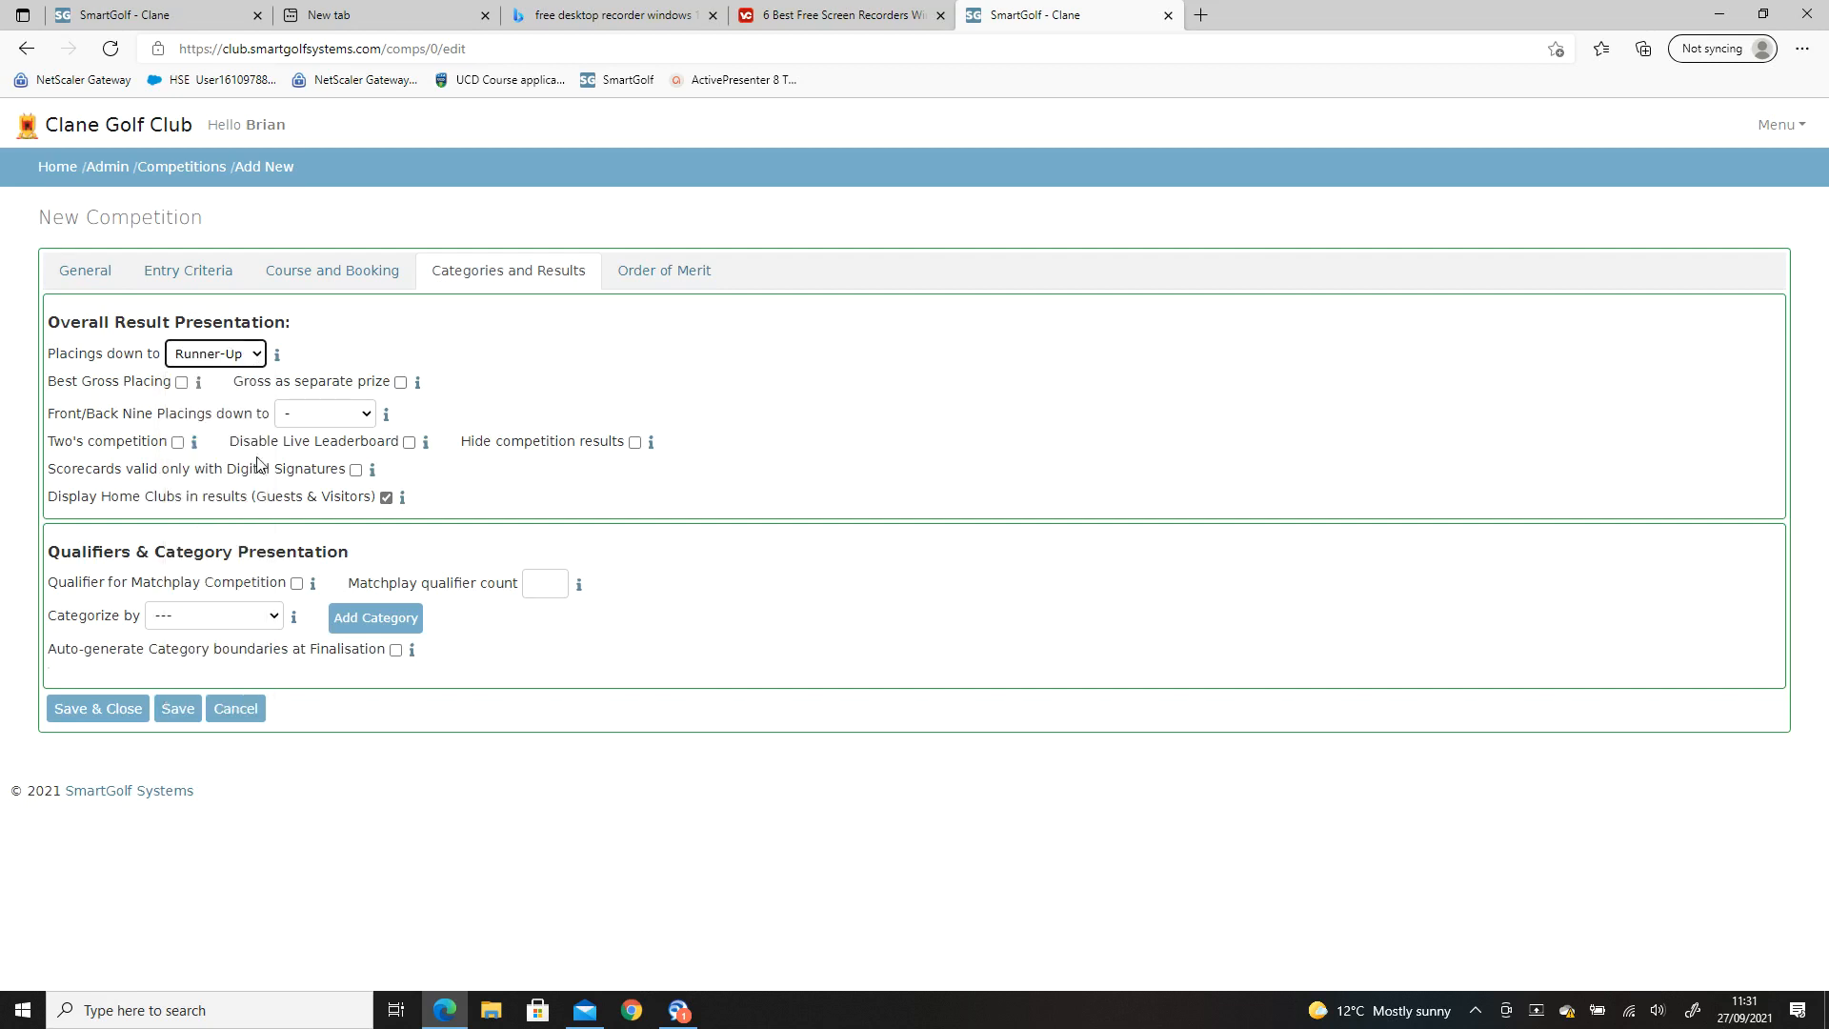
pyautogui.click(182, 382)
pyautogui.click(400, 383)
# - Add five placings to the Order of Merit configuration without values, and save and close the new competition
pyautogui.click(688, 272)
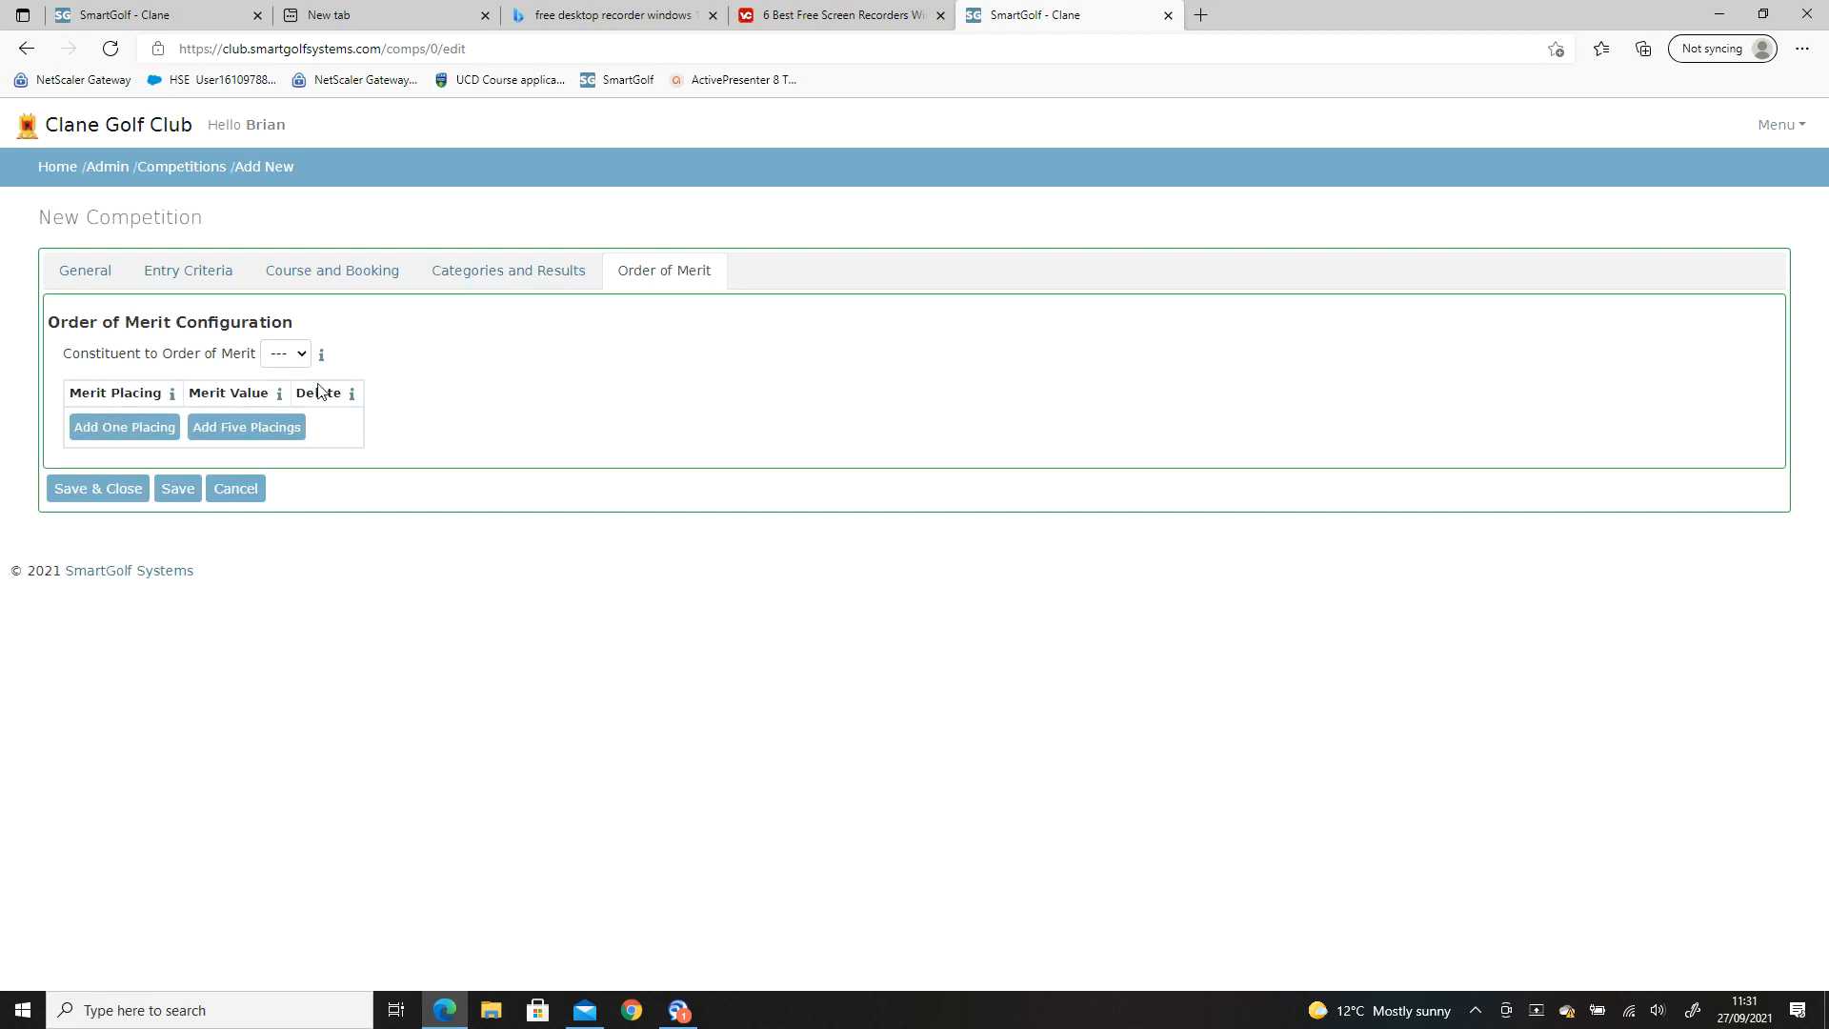
pyautogui.click(296, 355)
pyautogui.click(398, 343)
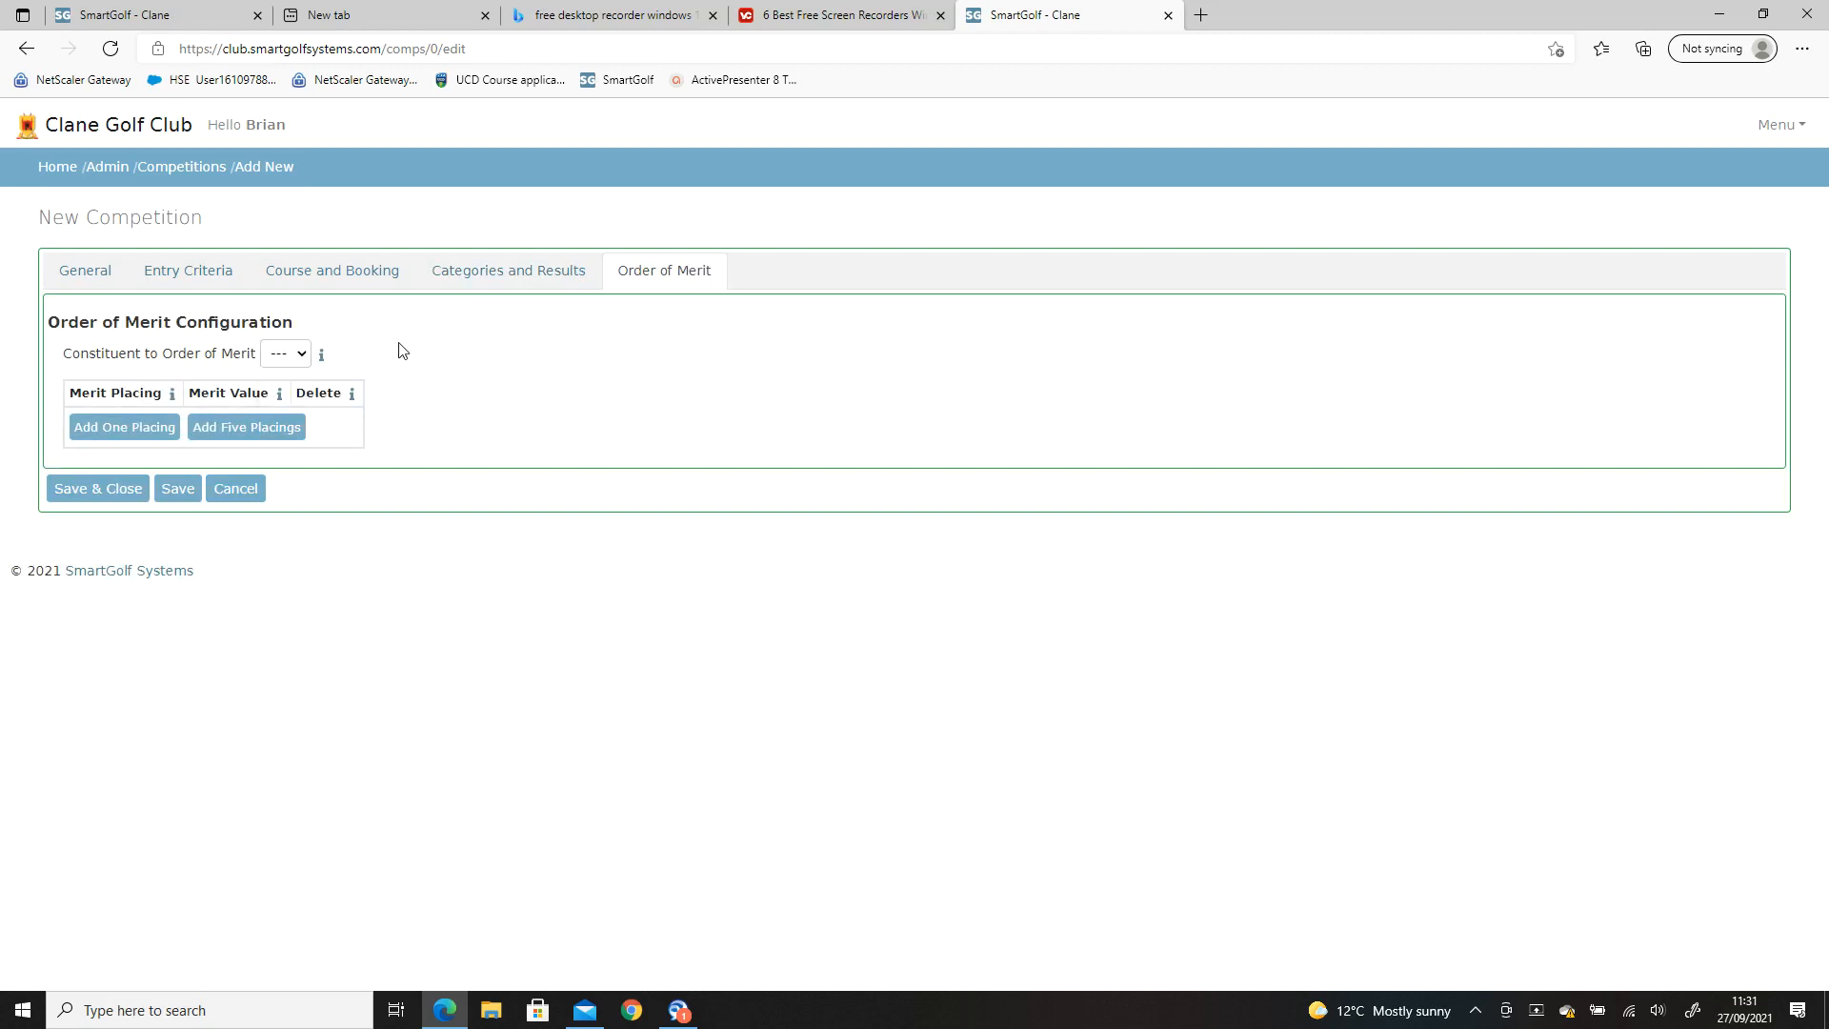
pyautogui.click(249, 427)
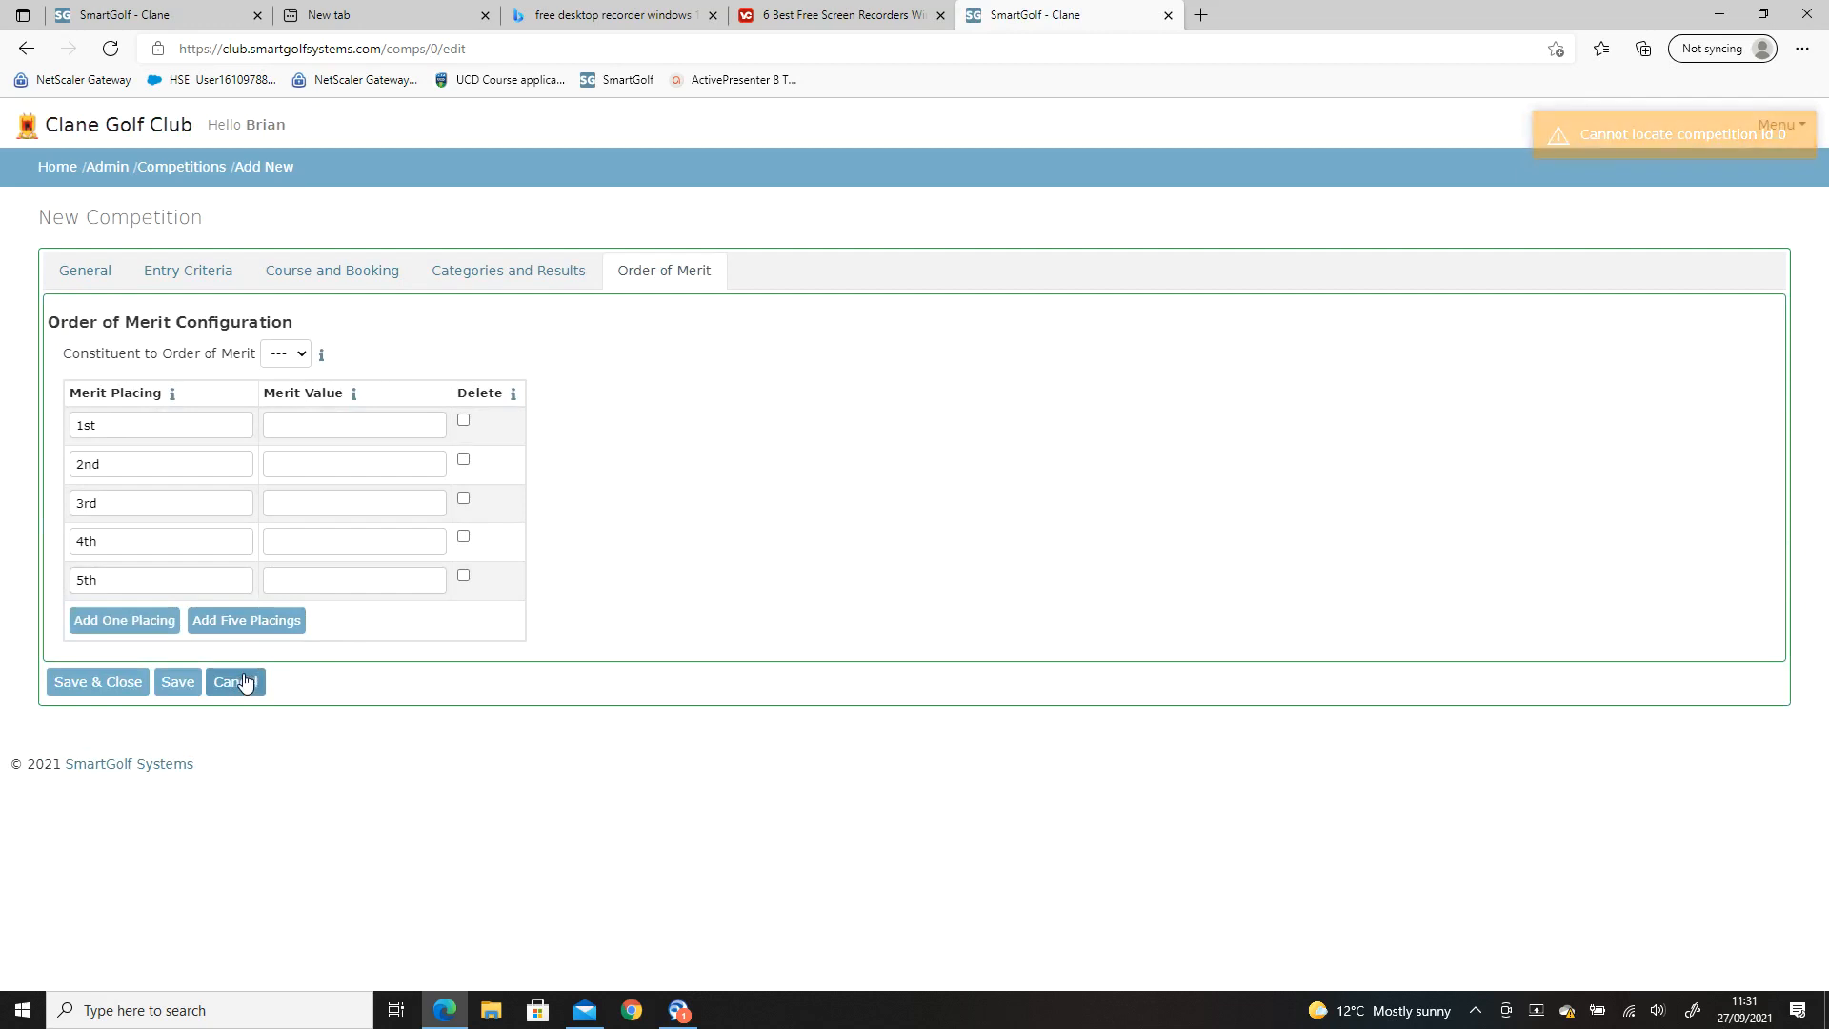
pyautogui.click(471, 286)
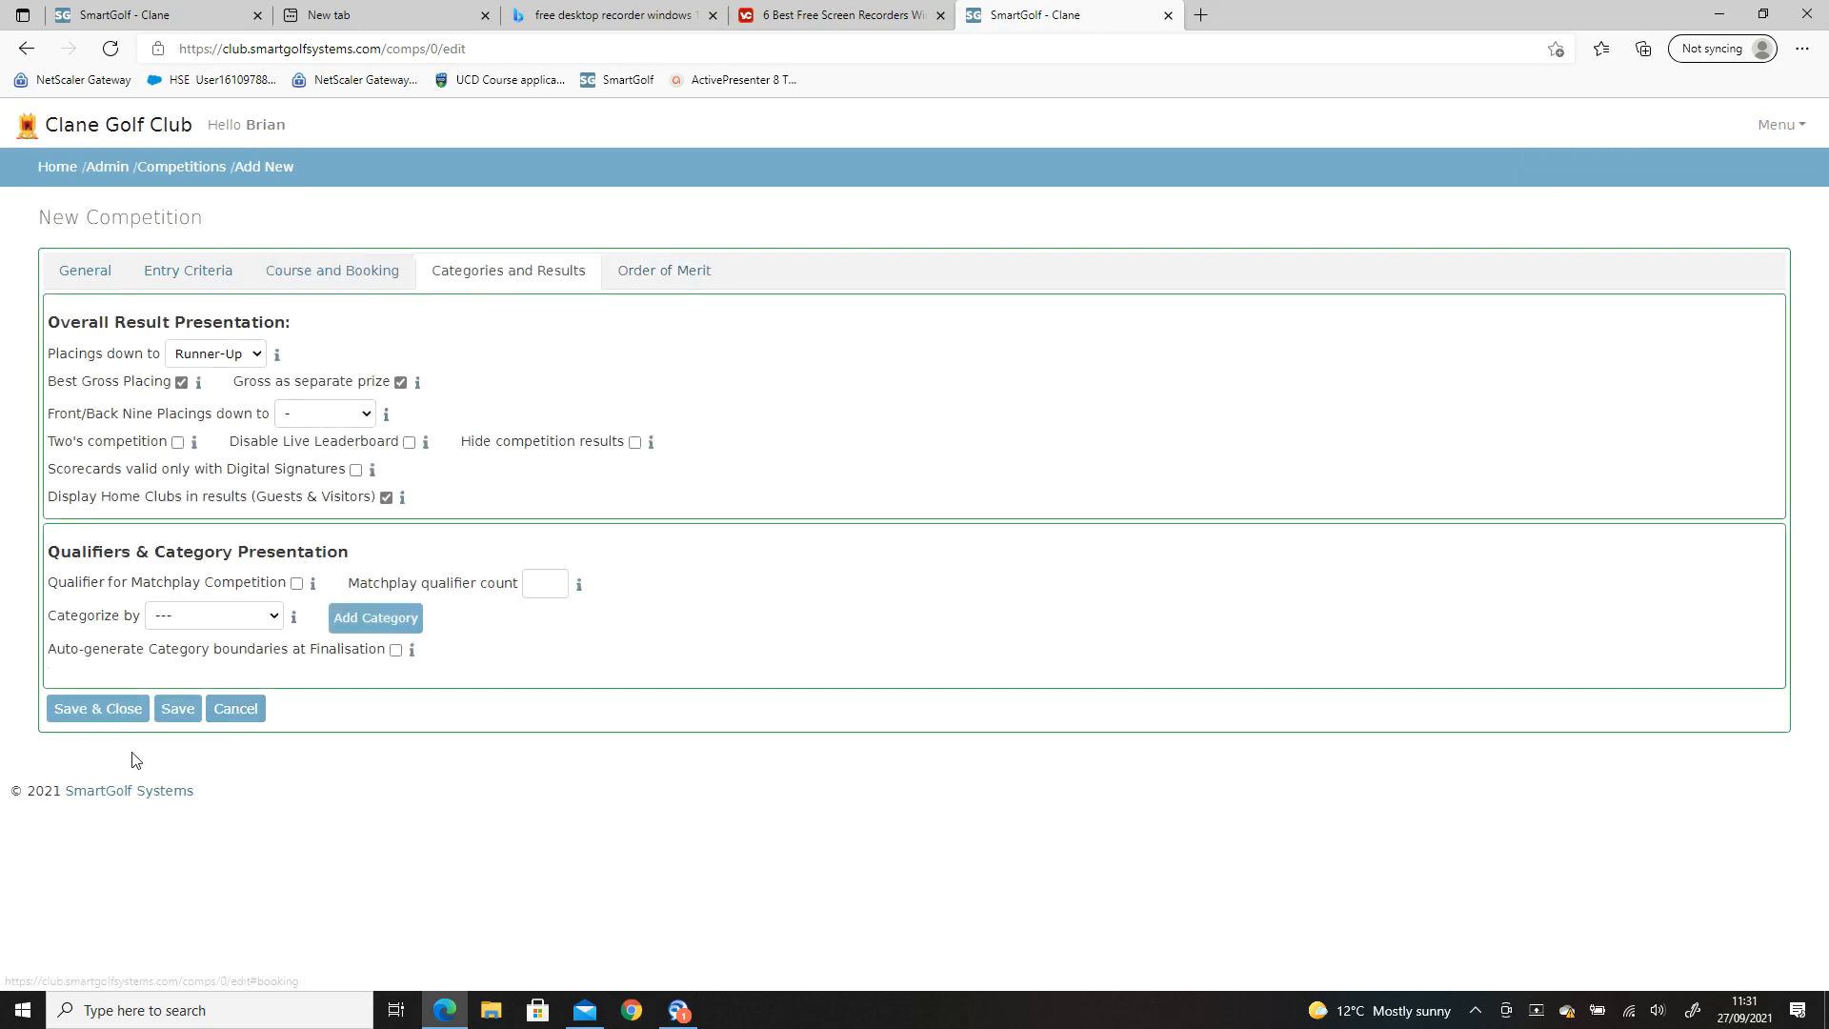
pyautogui.click(122, 709)
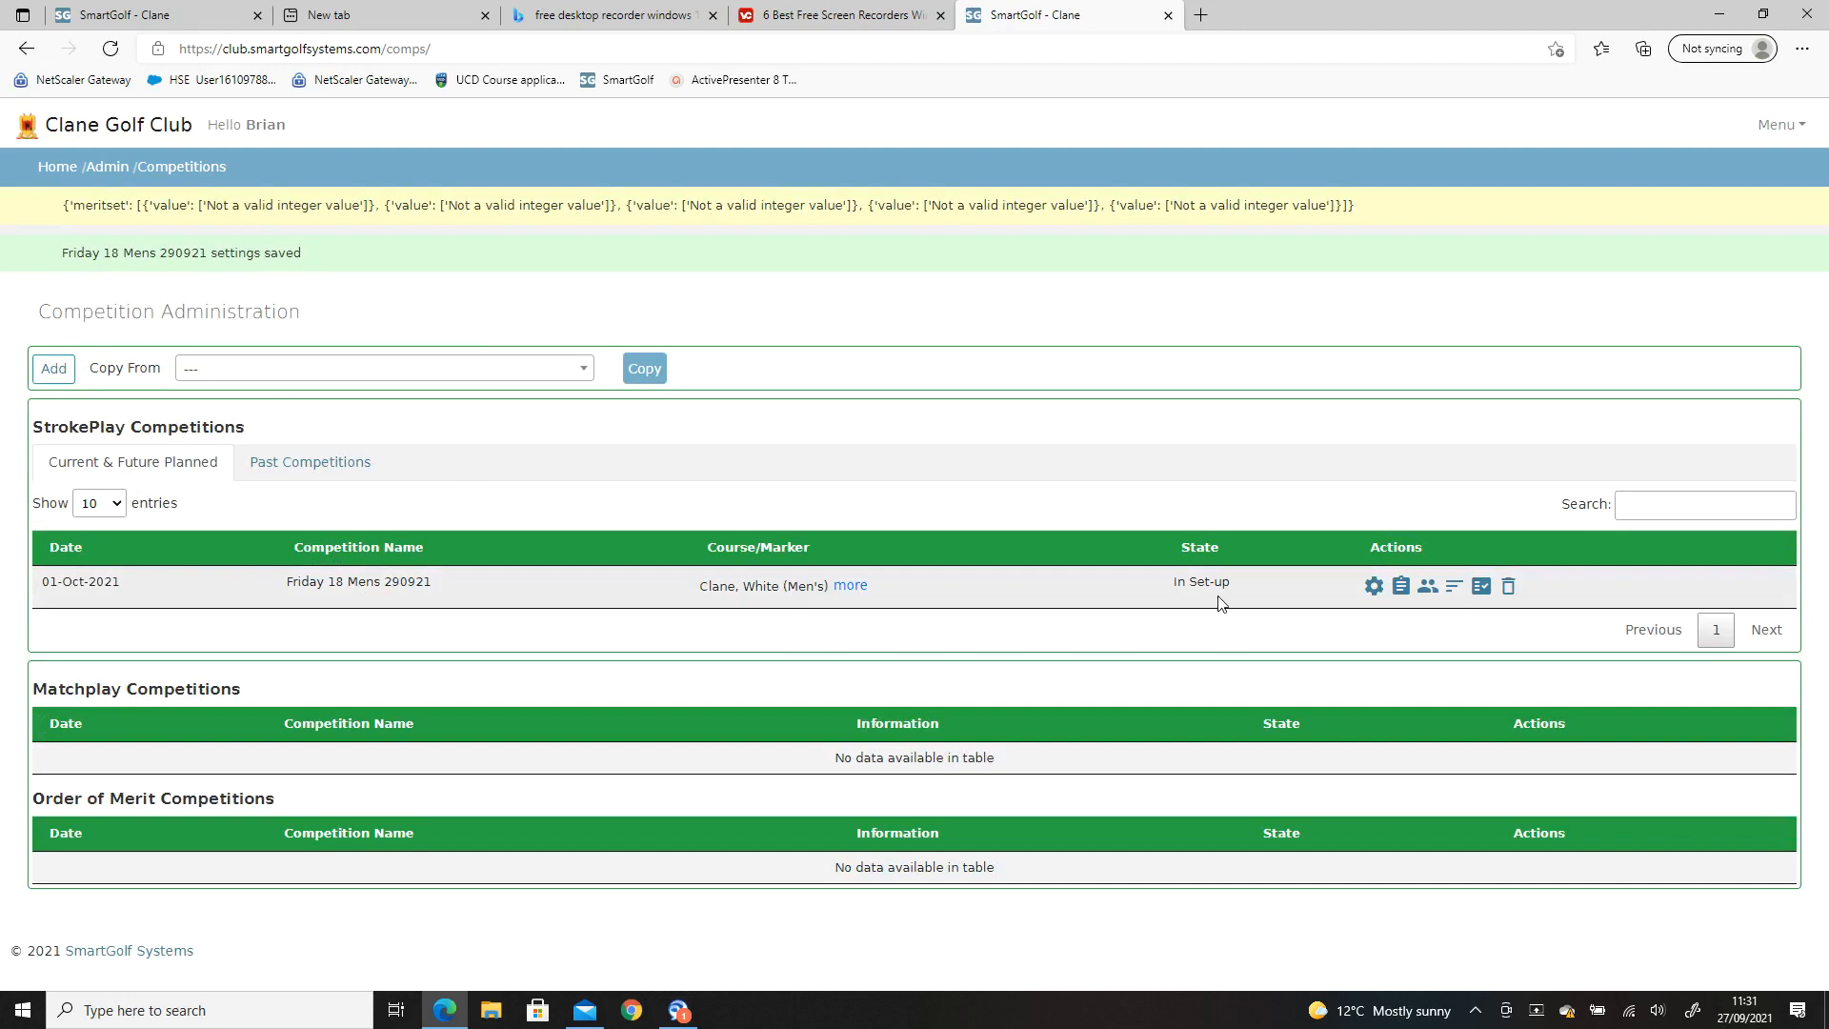
# - Change the state of the Friday 18 Mens 290921 competition to Open for Entry and save it
pyautogui.click(1373, 586)
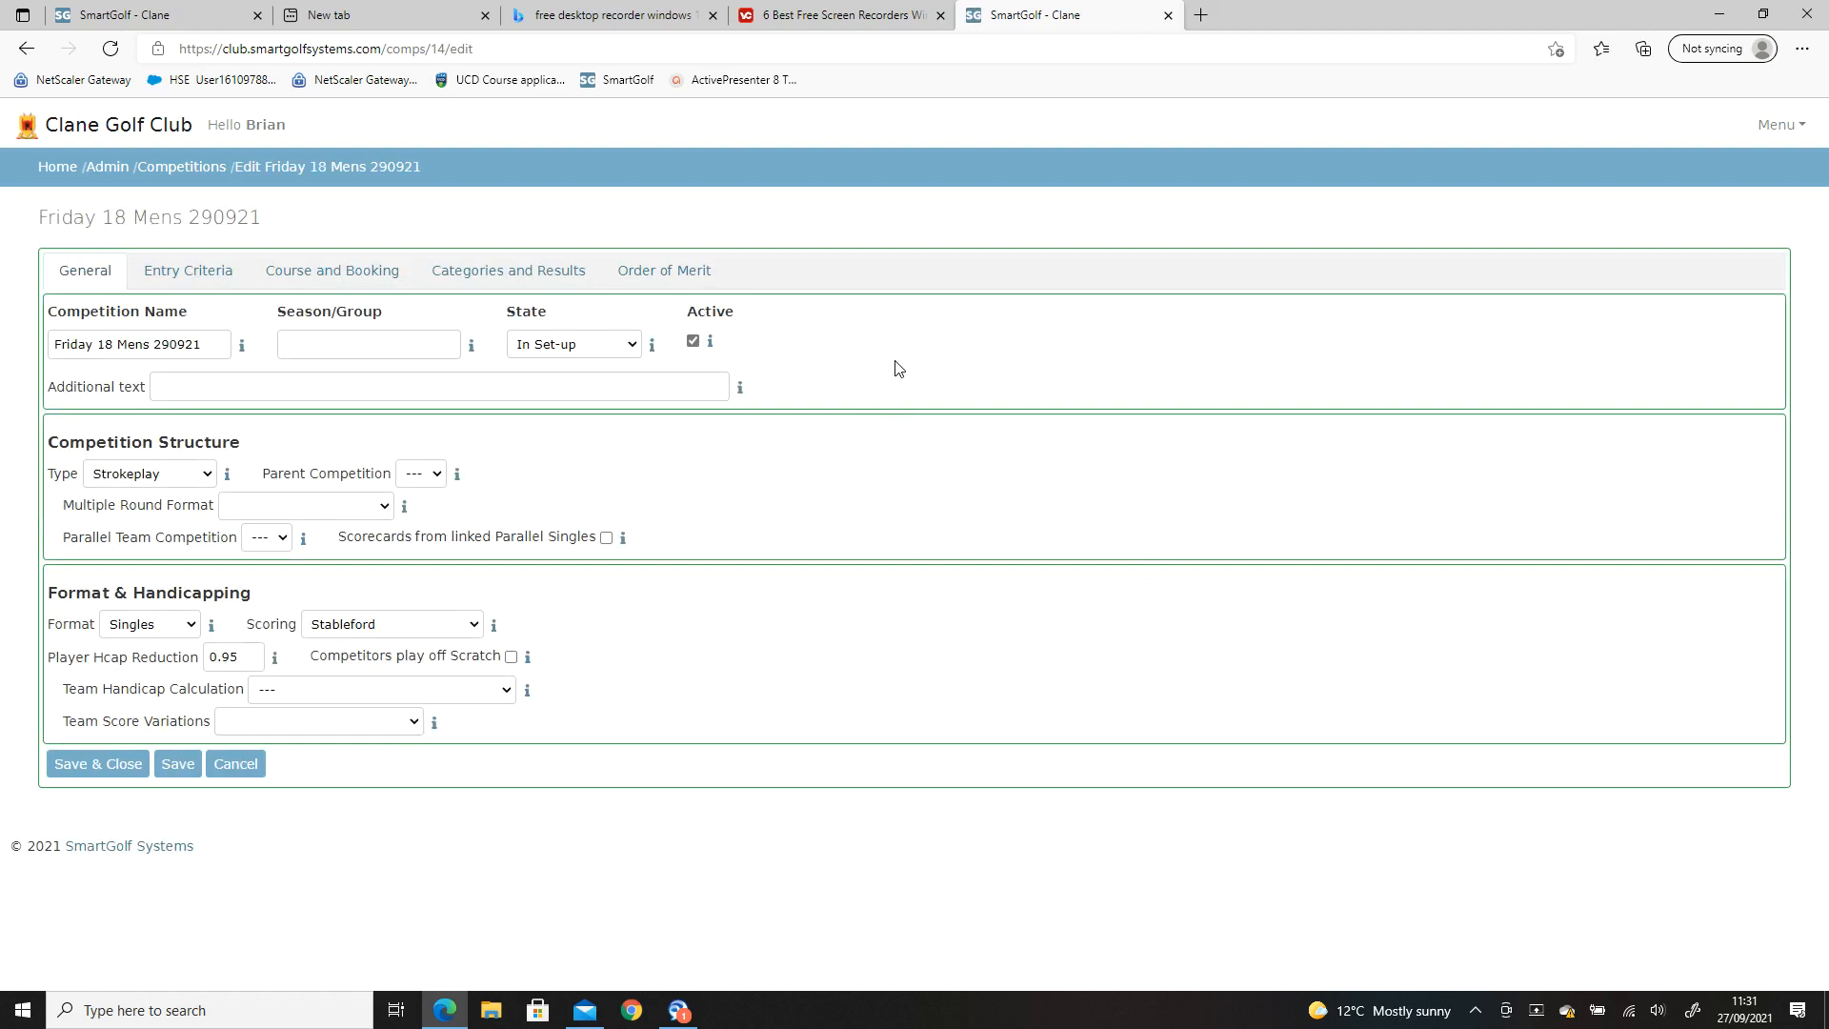
pyautogui.click(600, 348)
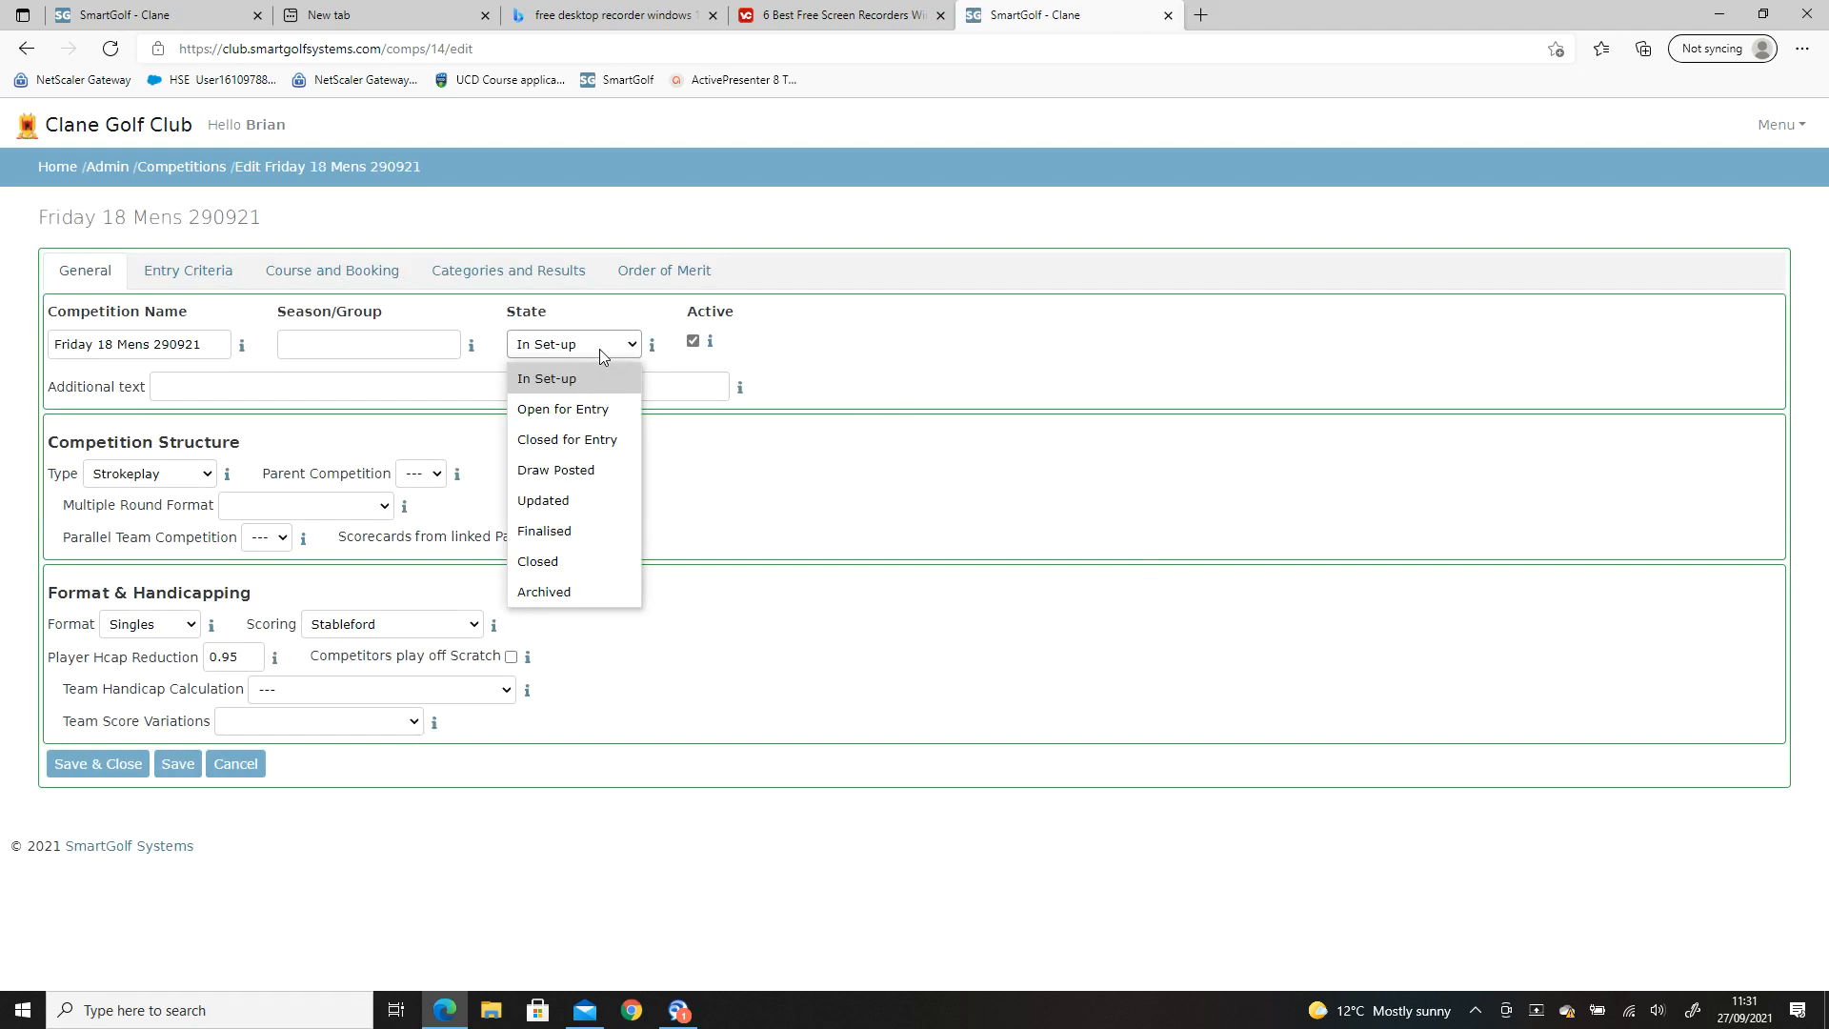
pyautogui.click(590, 409)
pyautogui.click(93, 763)
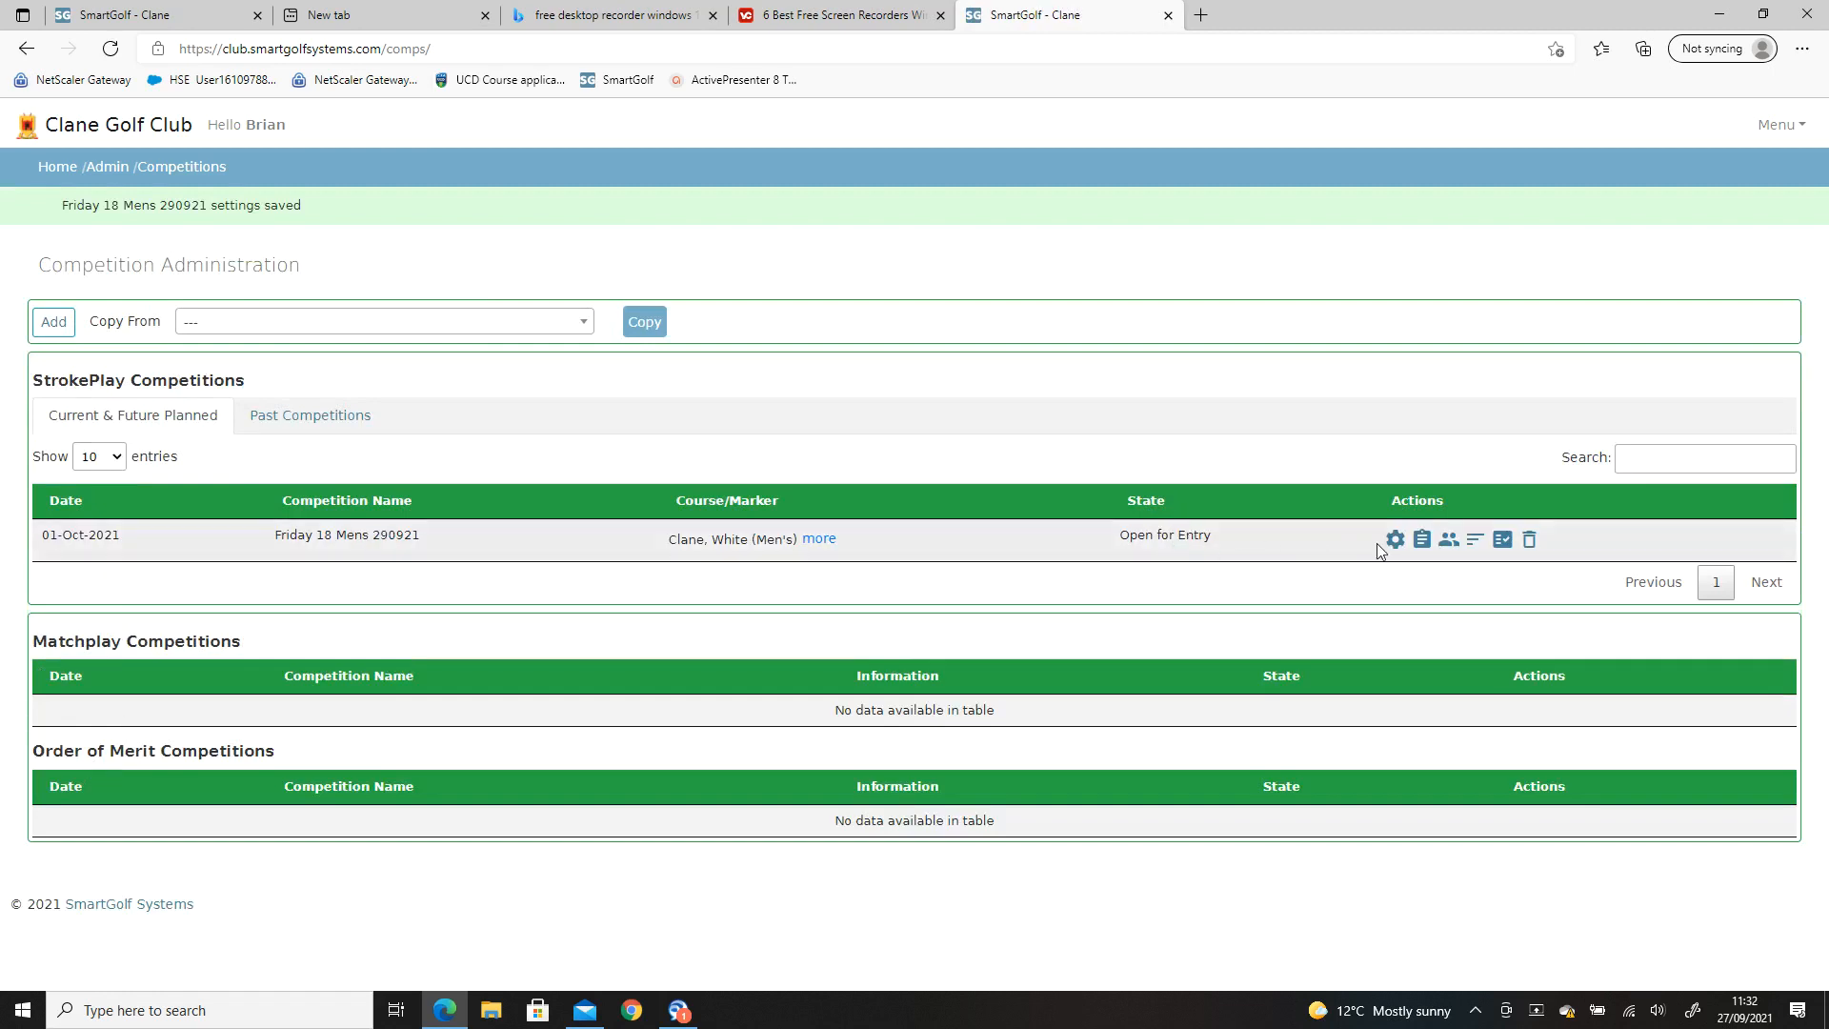
# - Add a new entry to the Friday 18 Mens 290921 competition for the second member in the player list
pyautogui.click(1449, 542)
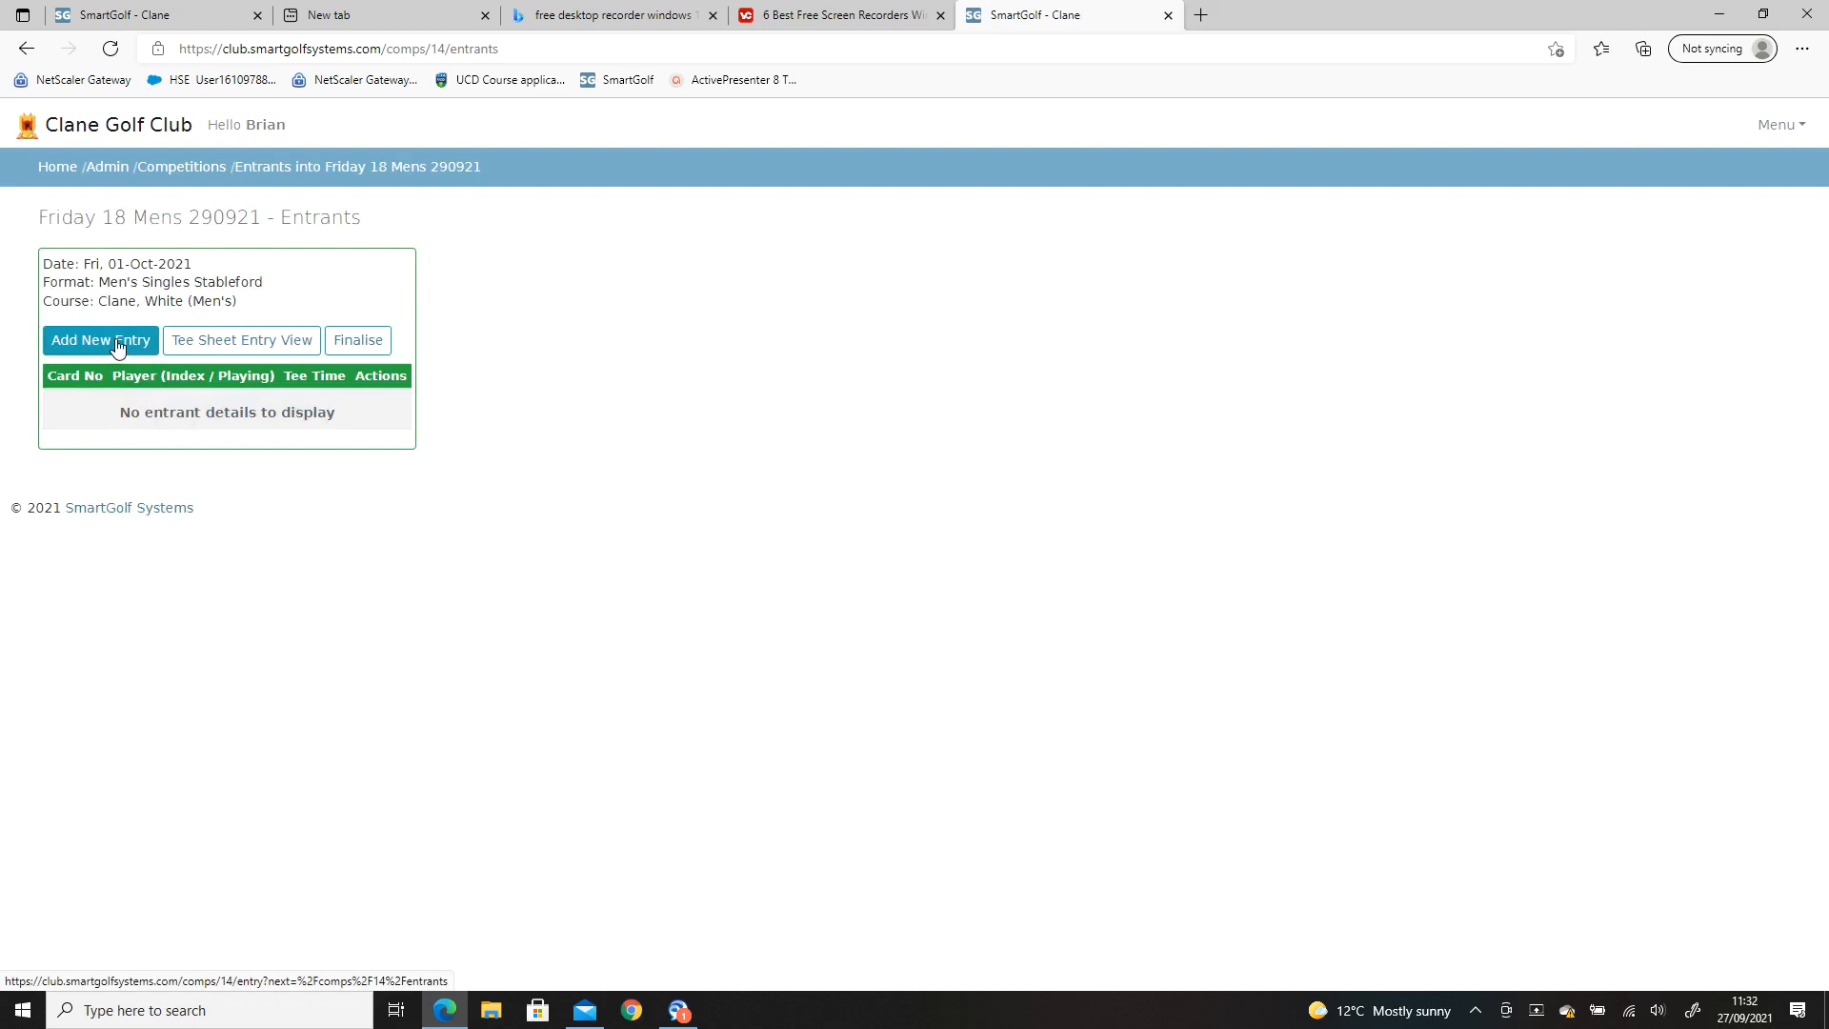
pyautogui.click(118, 349)
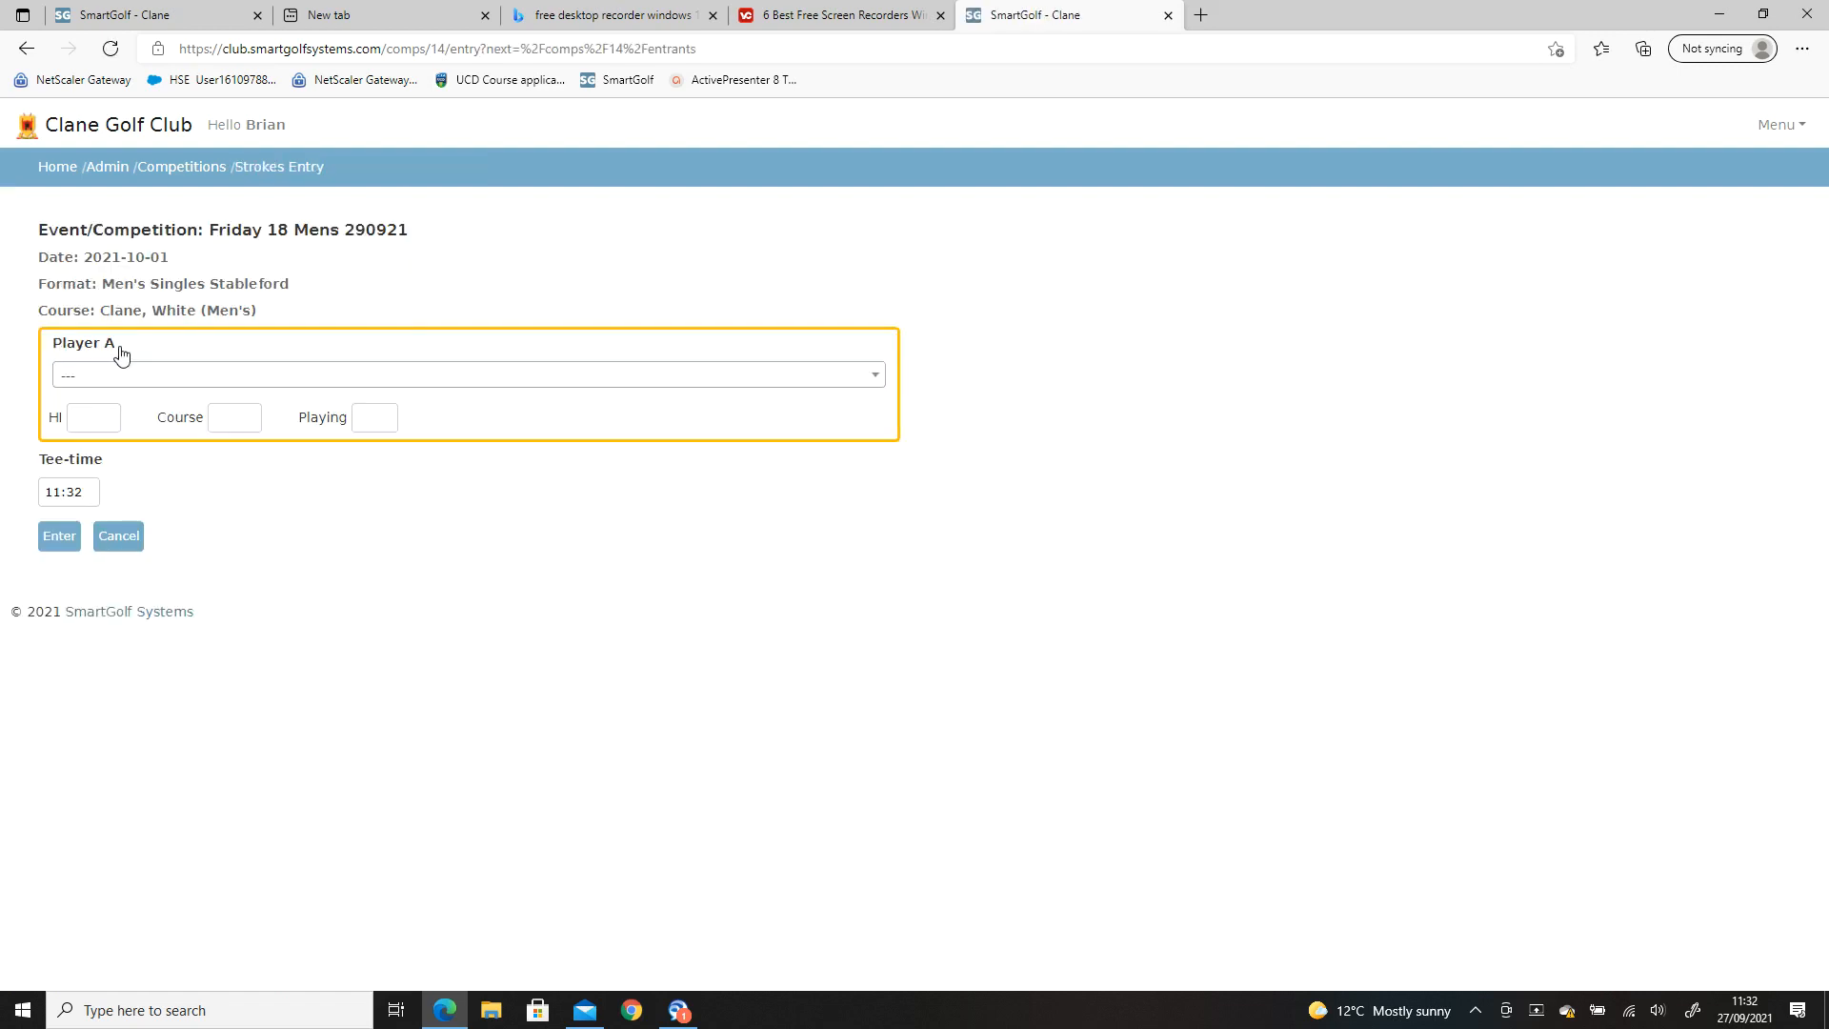
pyautogui.click(173, 383)
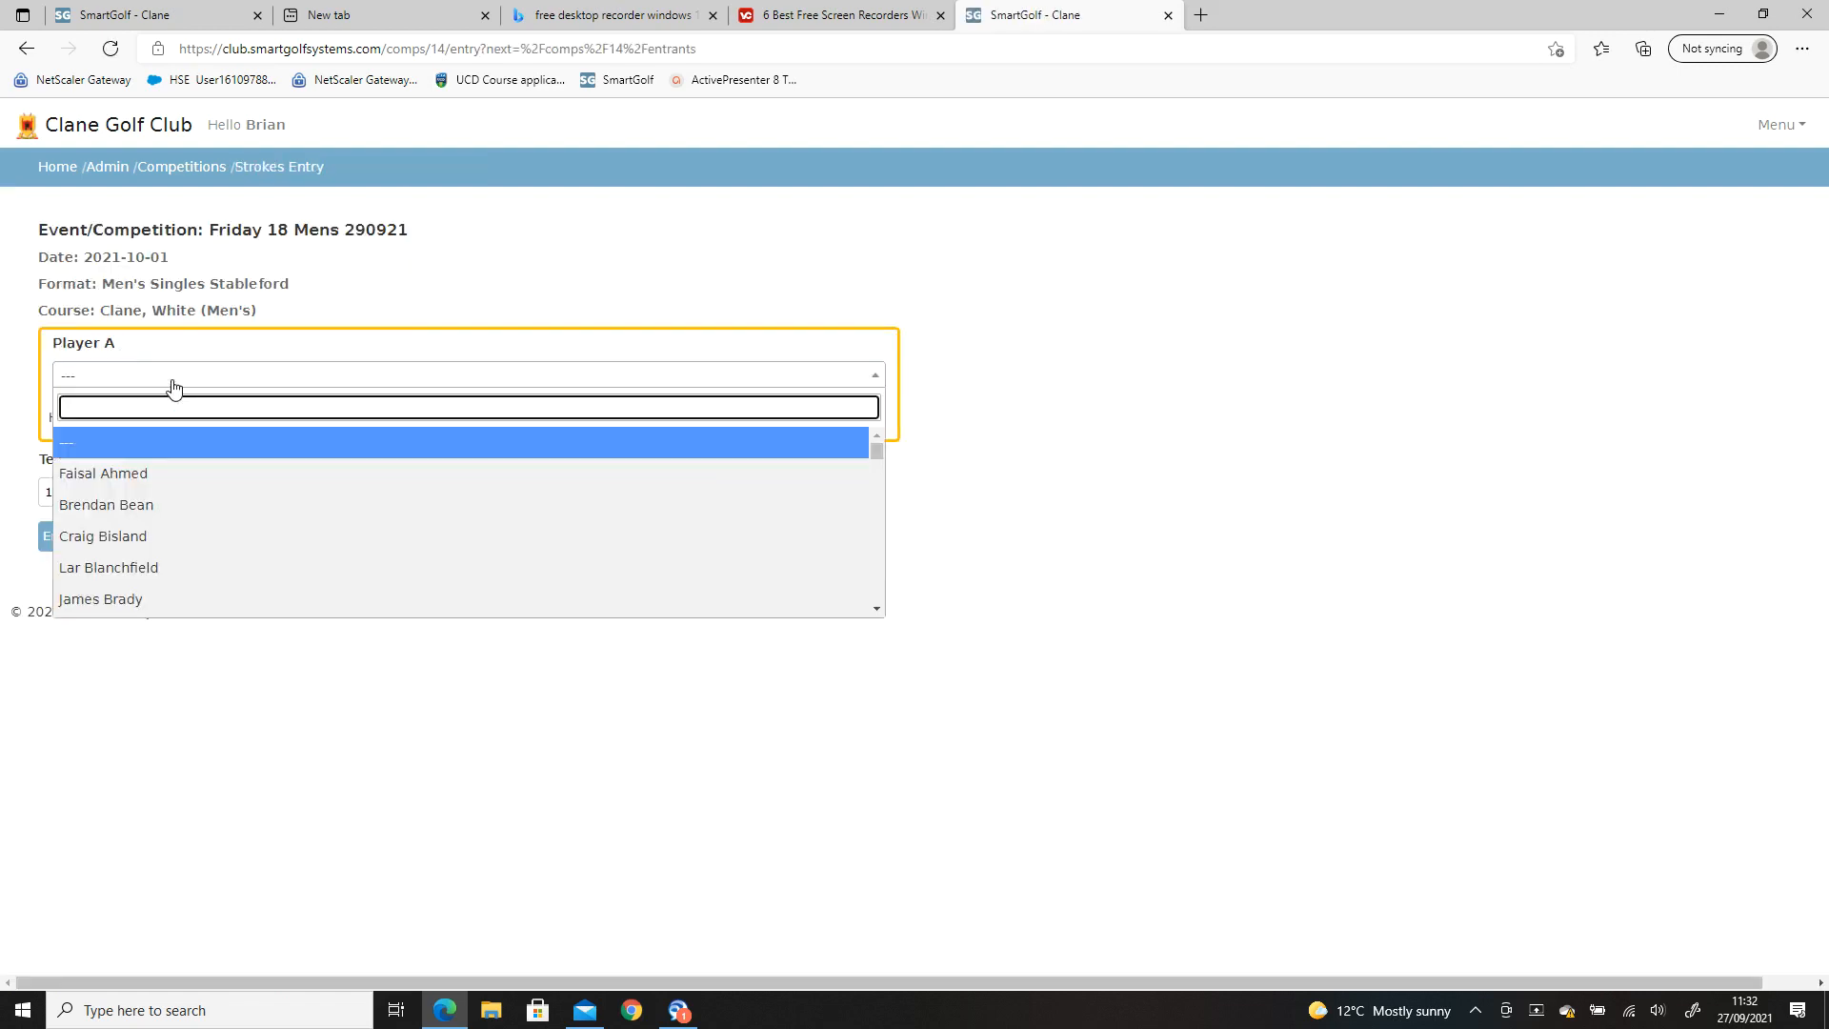
pyautogui.click(145, 504)
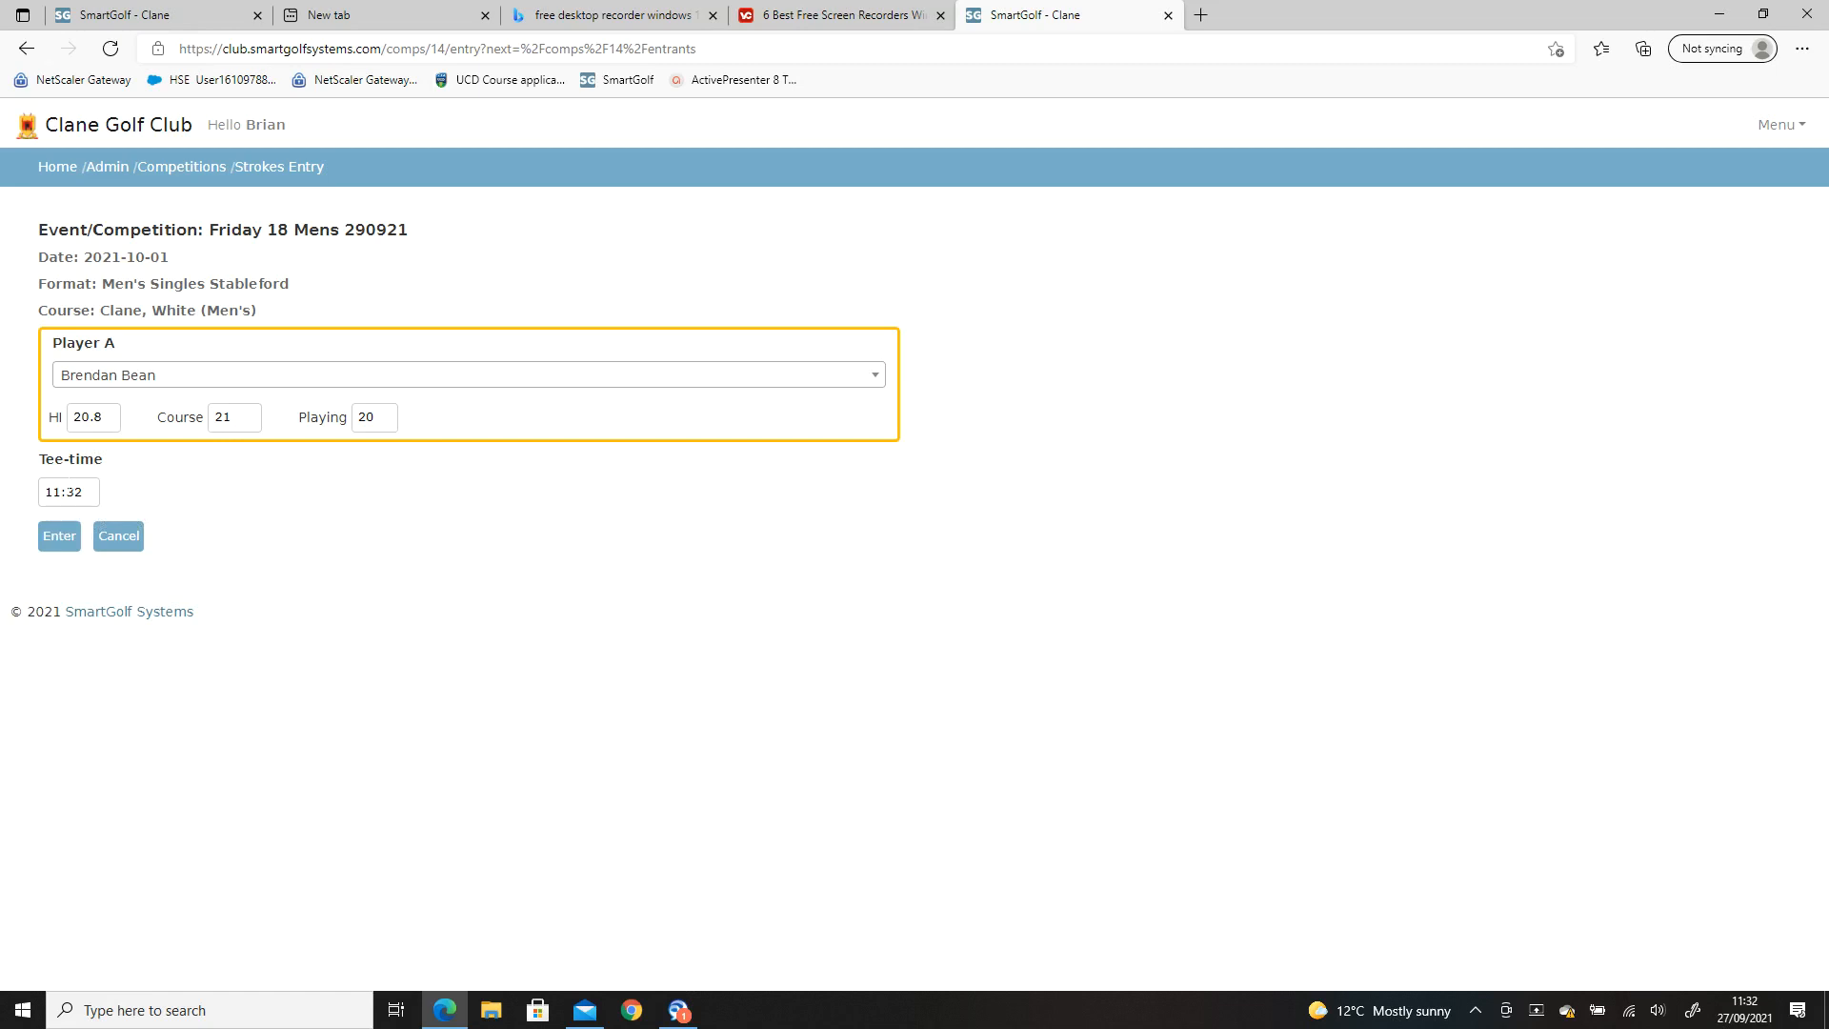
pyautogui.click(58, 540)
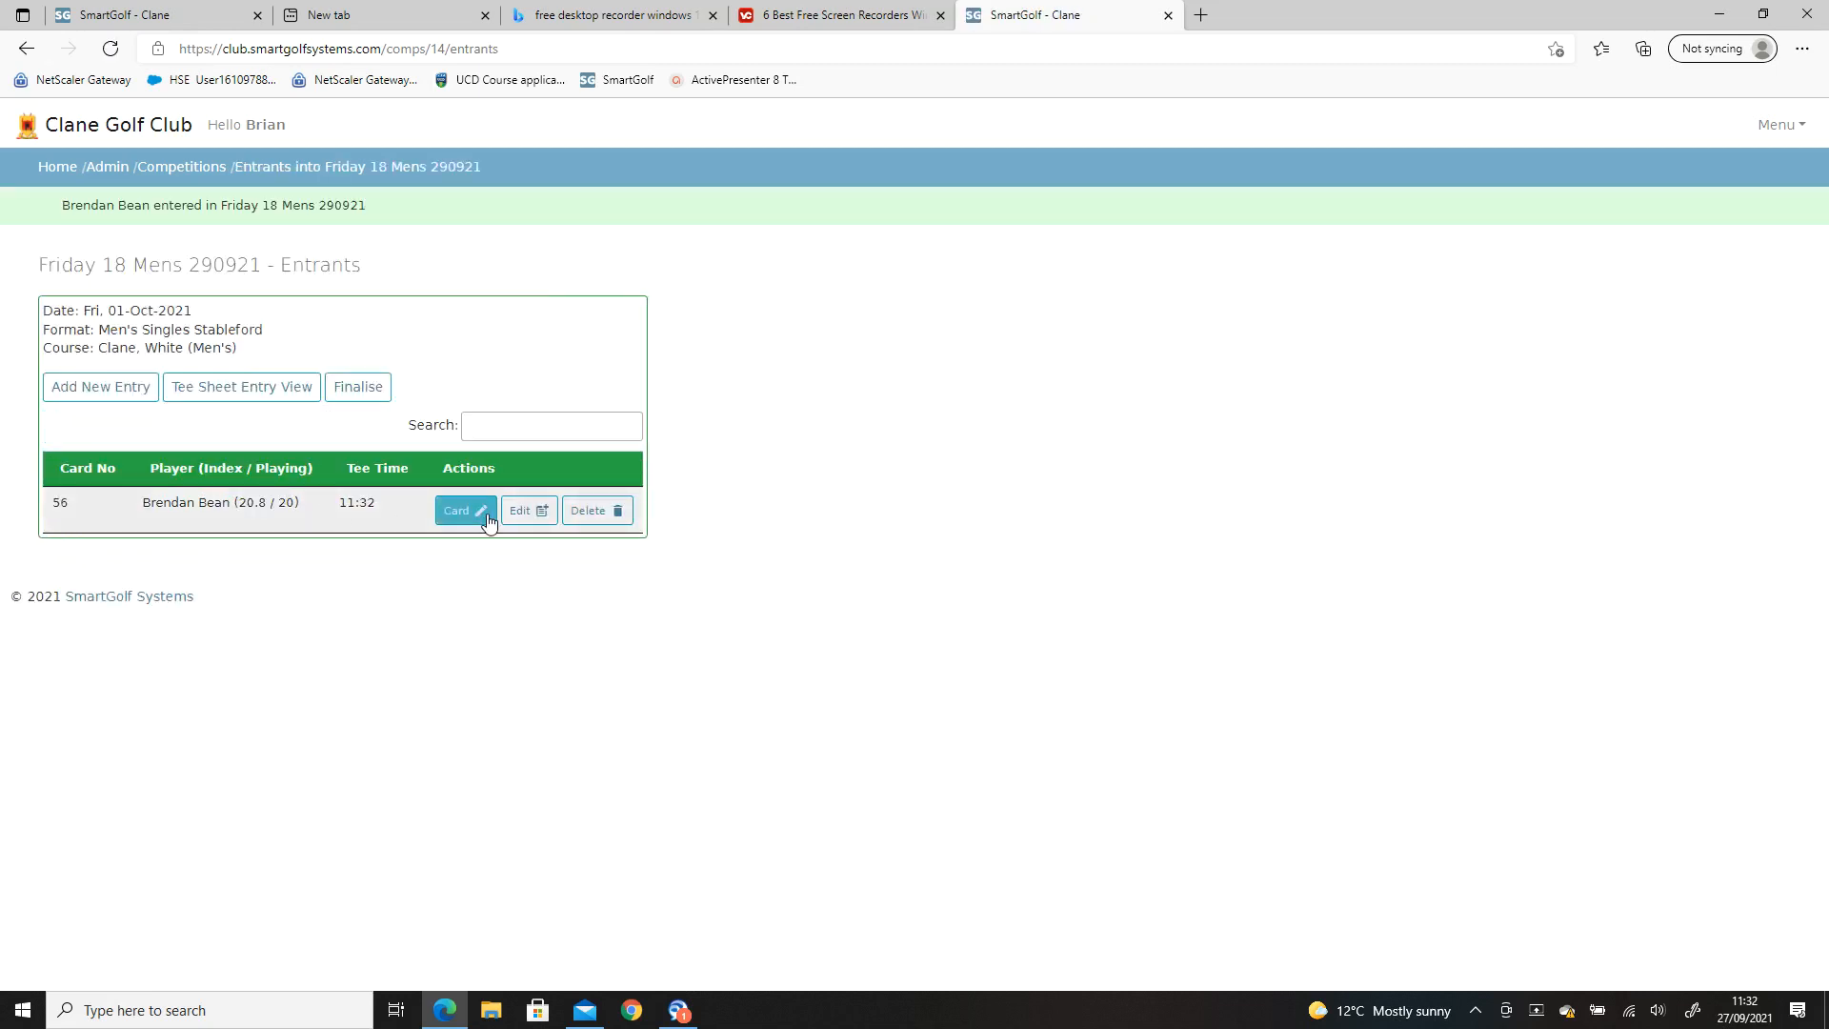
# - Fill in the first entrant's scorecard with 5-4-5-4-5-6-4-4-4 for the front nine and 3-4-4-5-4-3-4-4-4 for the back nine, save it and review it
pyautogui.click(475, 517)
pyautogui.click(227, 415)
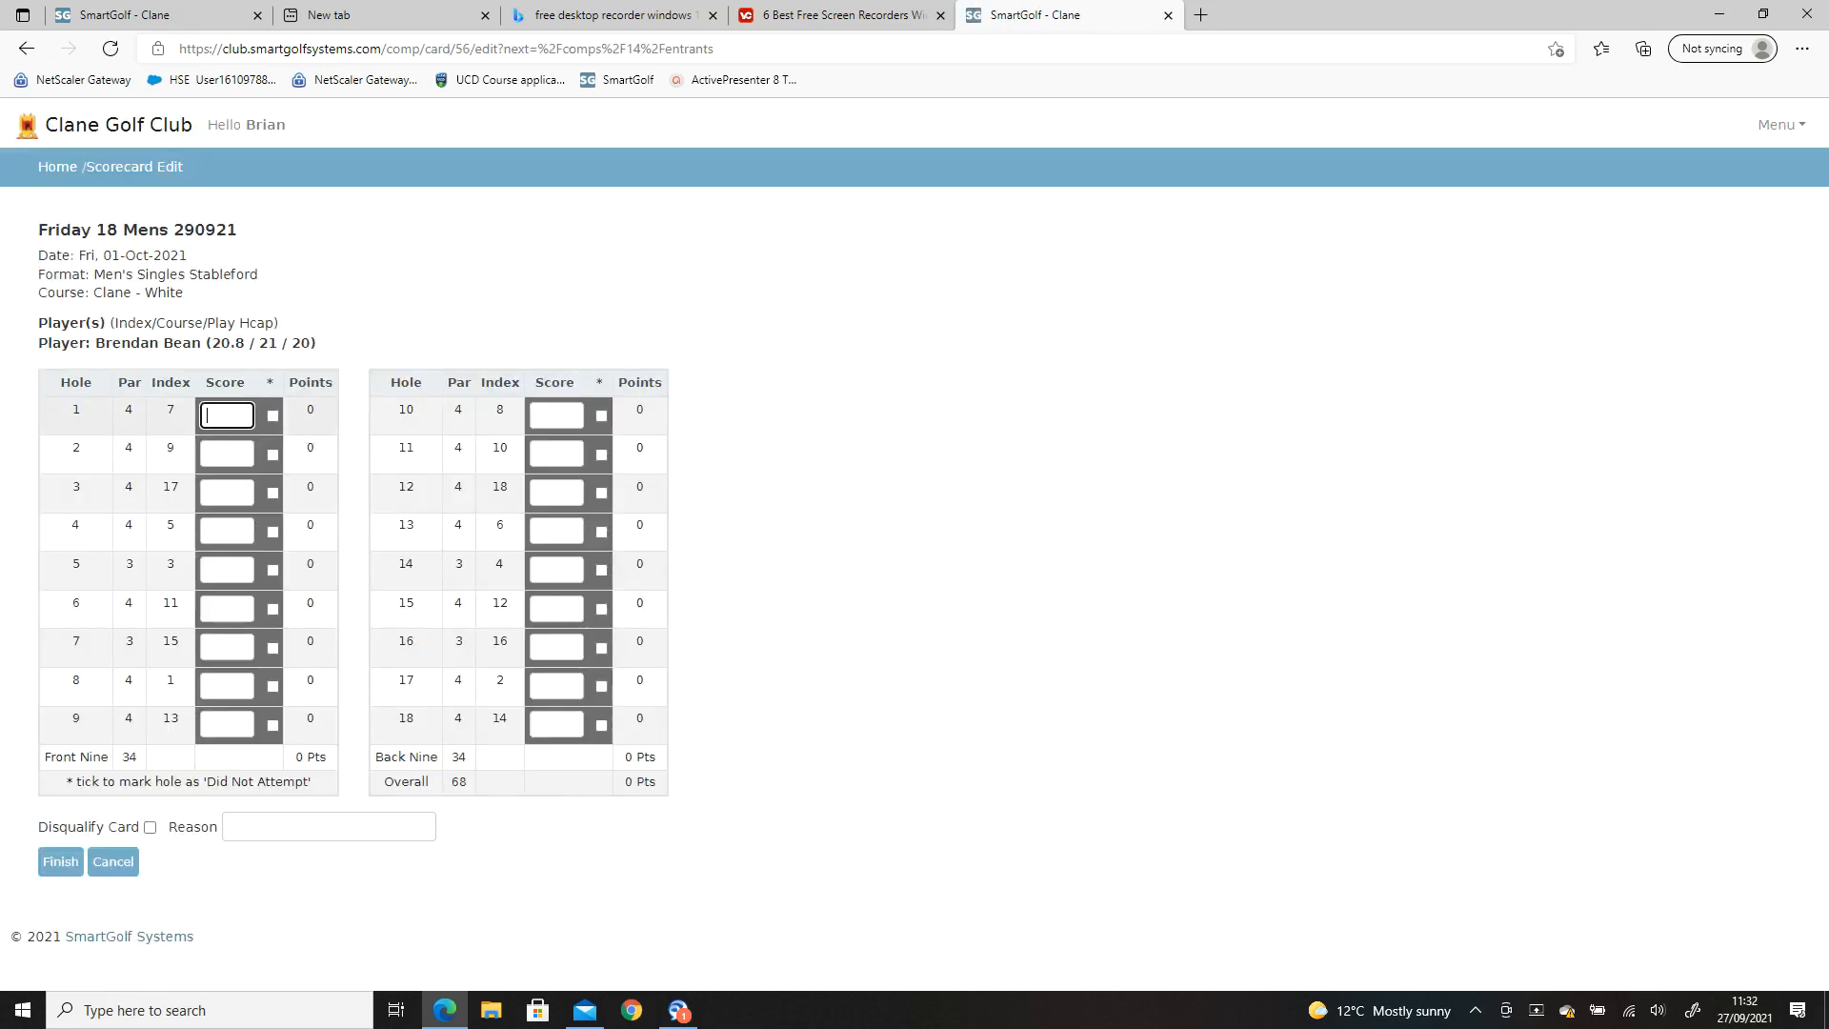
pyautogui.write('5')
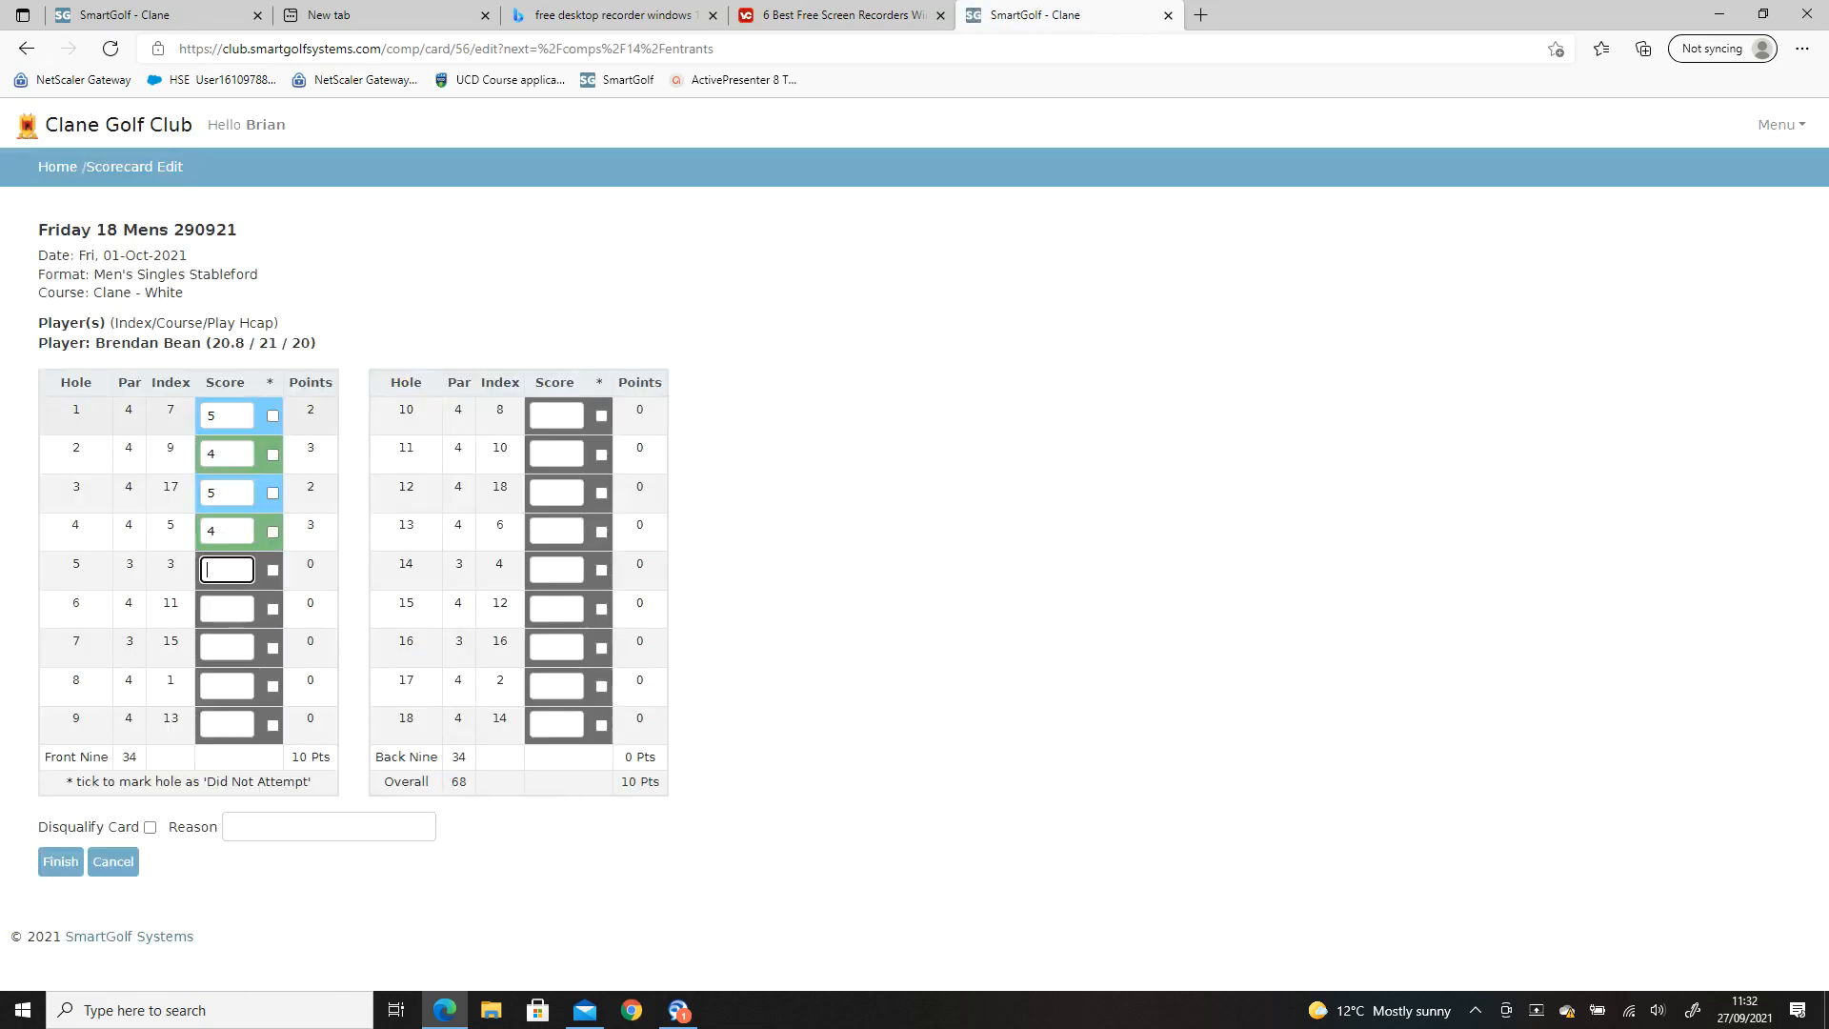
pyautogui.write('45456444344543444')
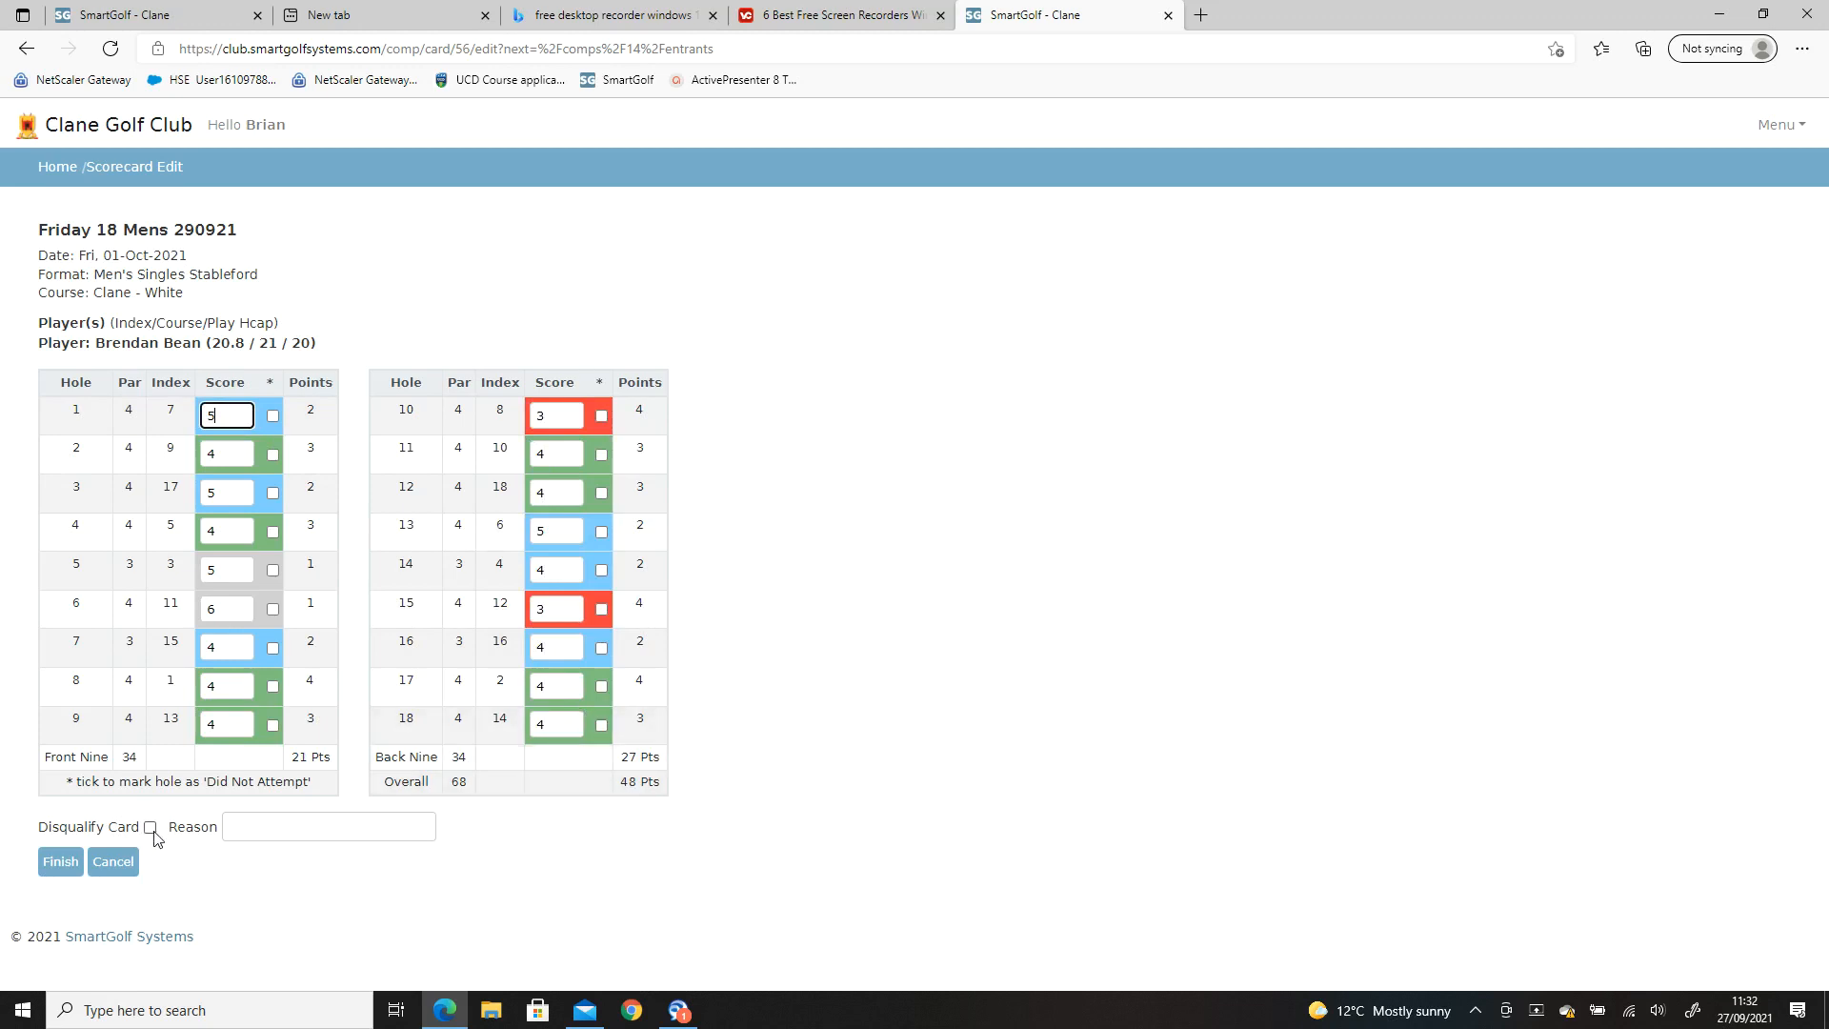
pyautogui.click(54, 862)
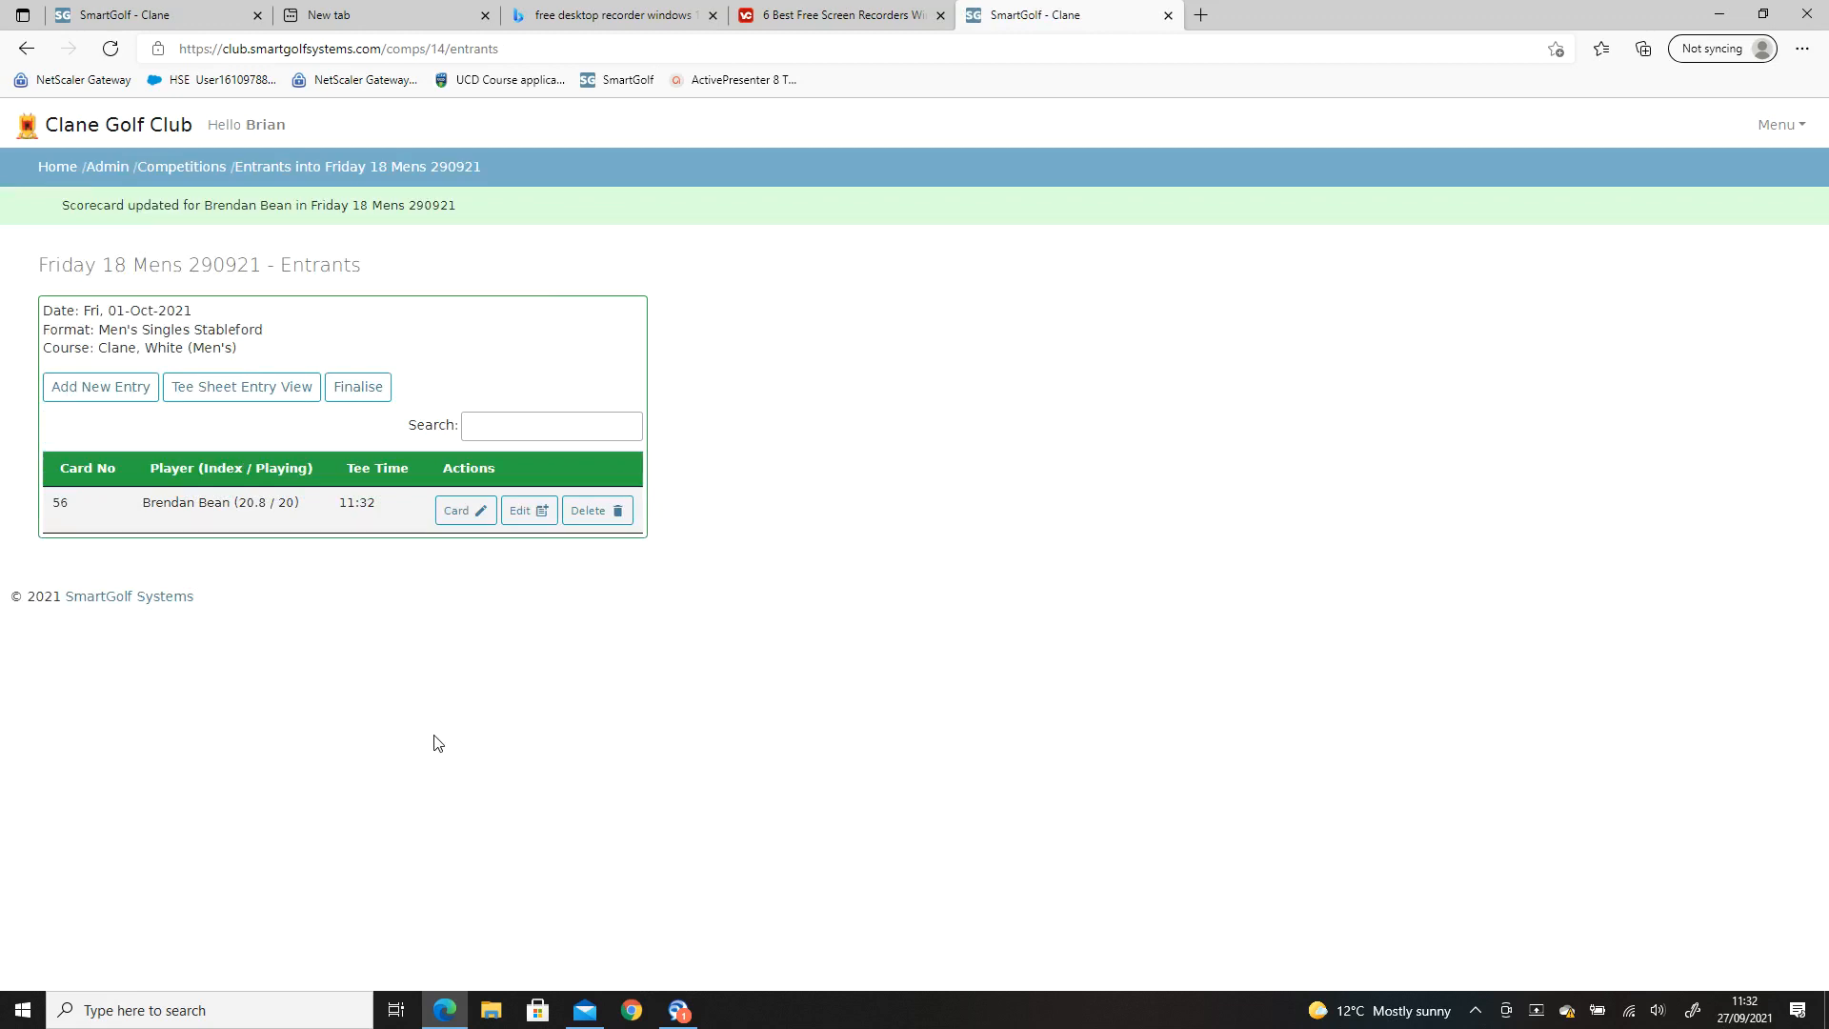
pyautogui.click(465, 513)
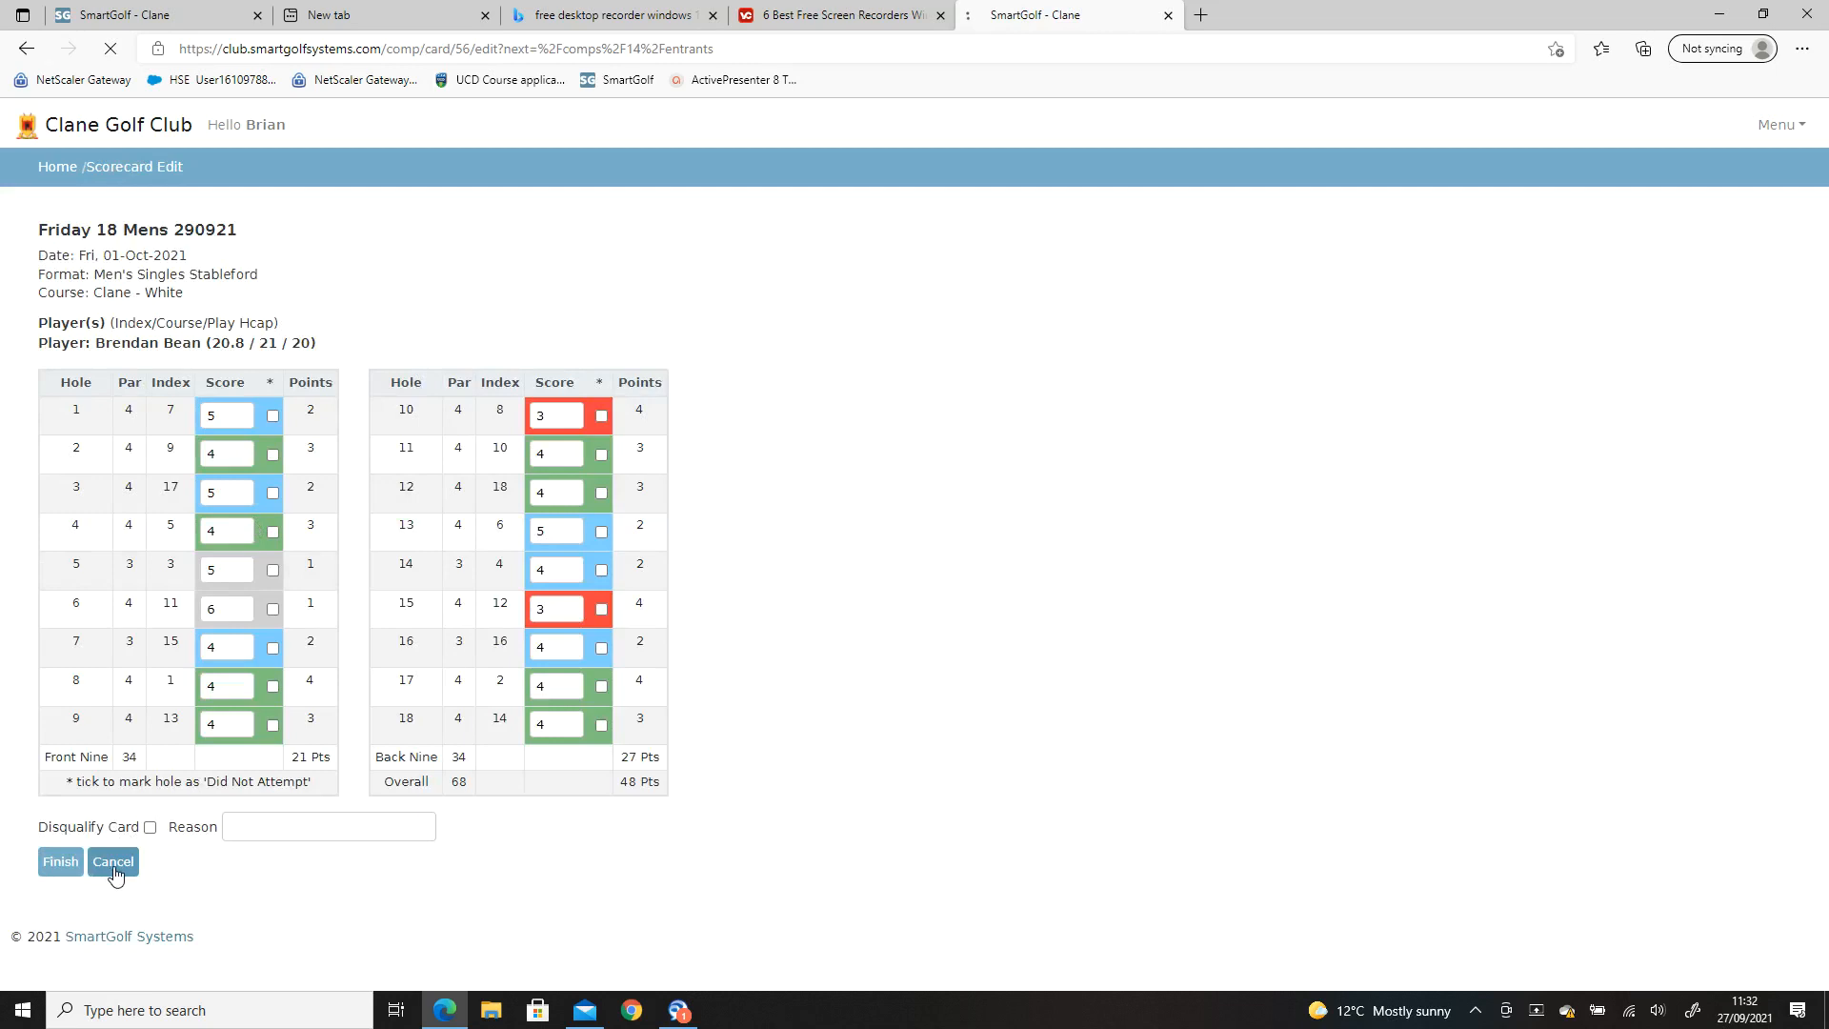
pyautogui.click(113, 863)
# - Add a new entry to Friday 18 Mens 290921 for the first member found by searching for "con"
pyautogui.click(102, 349)
pyautogui.click(153, 381)
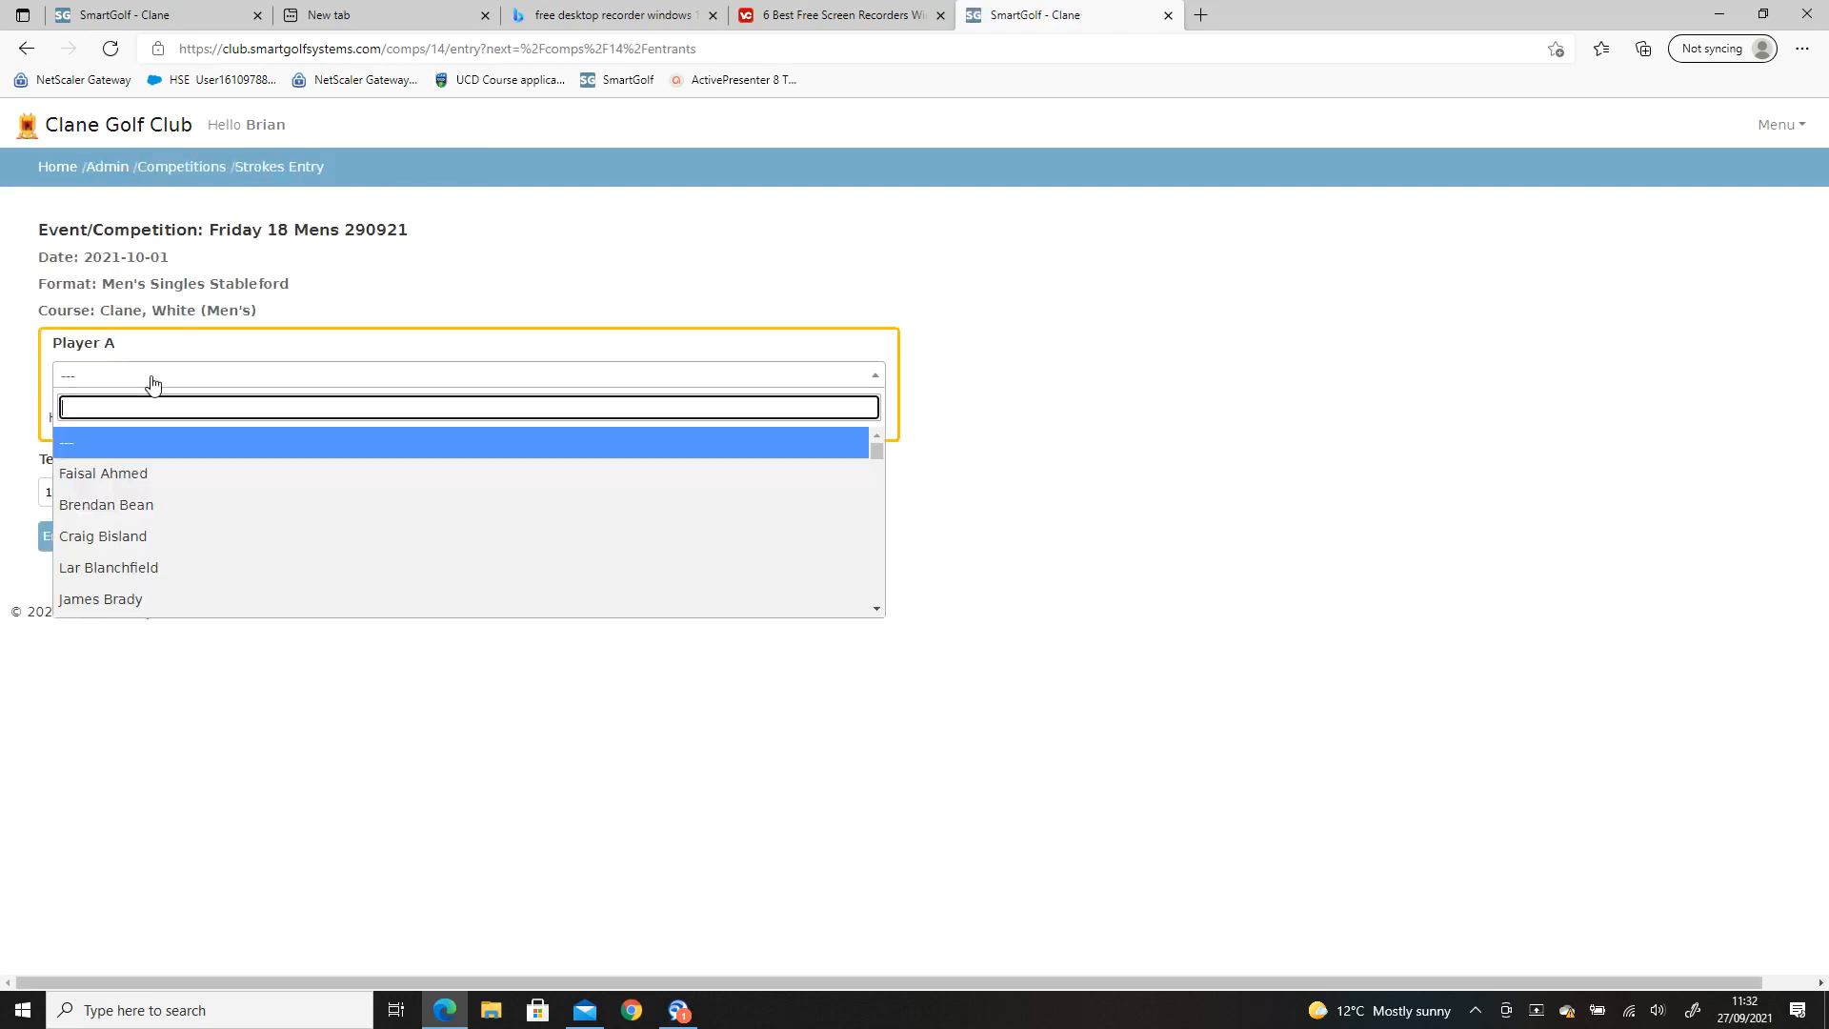
pyautogui.write('con')
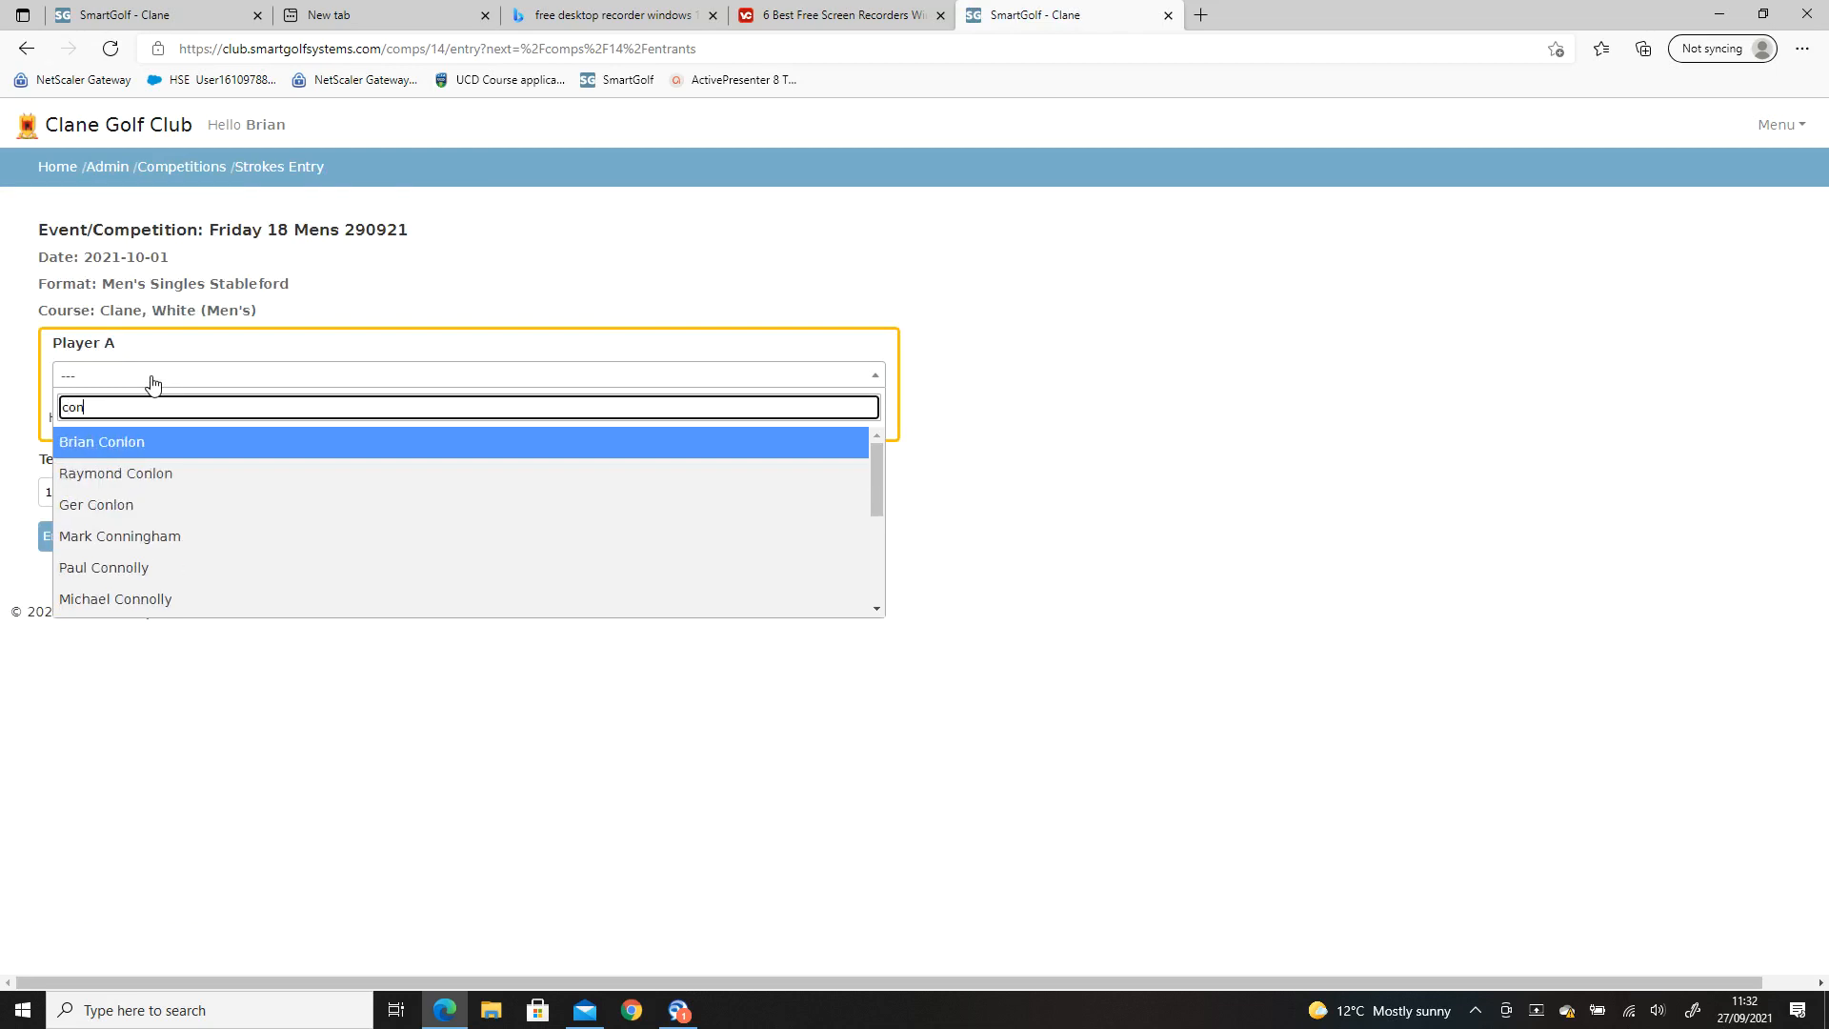
pyautogui.click(132, 443)
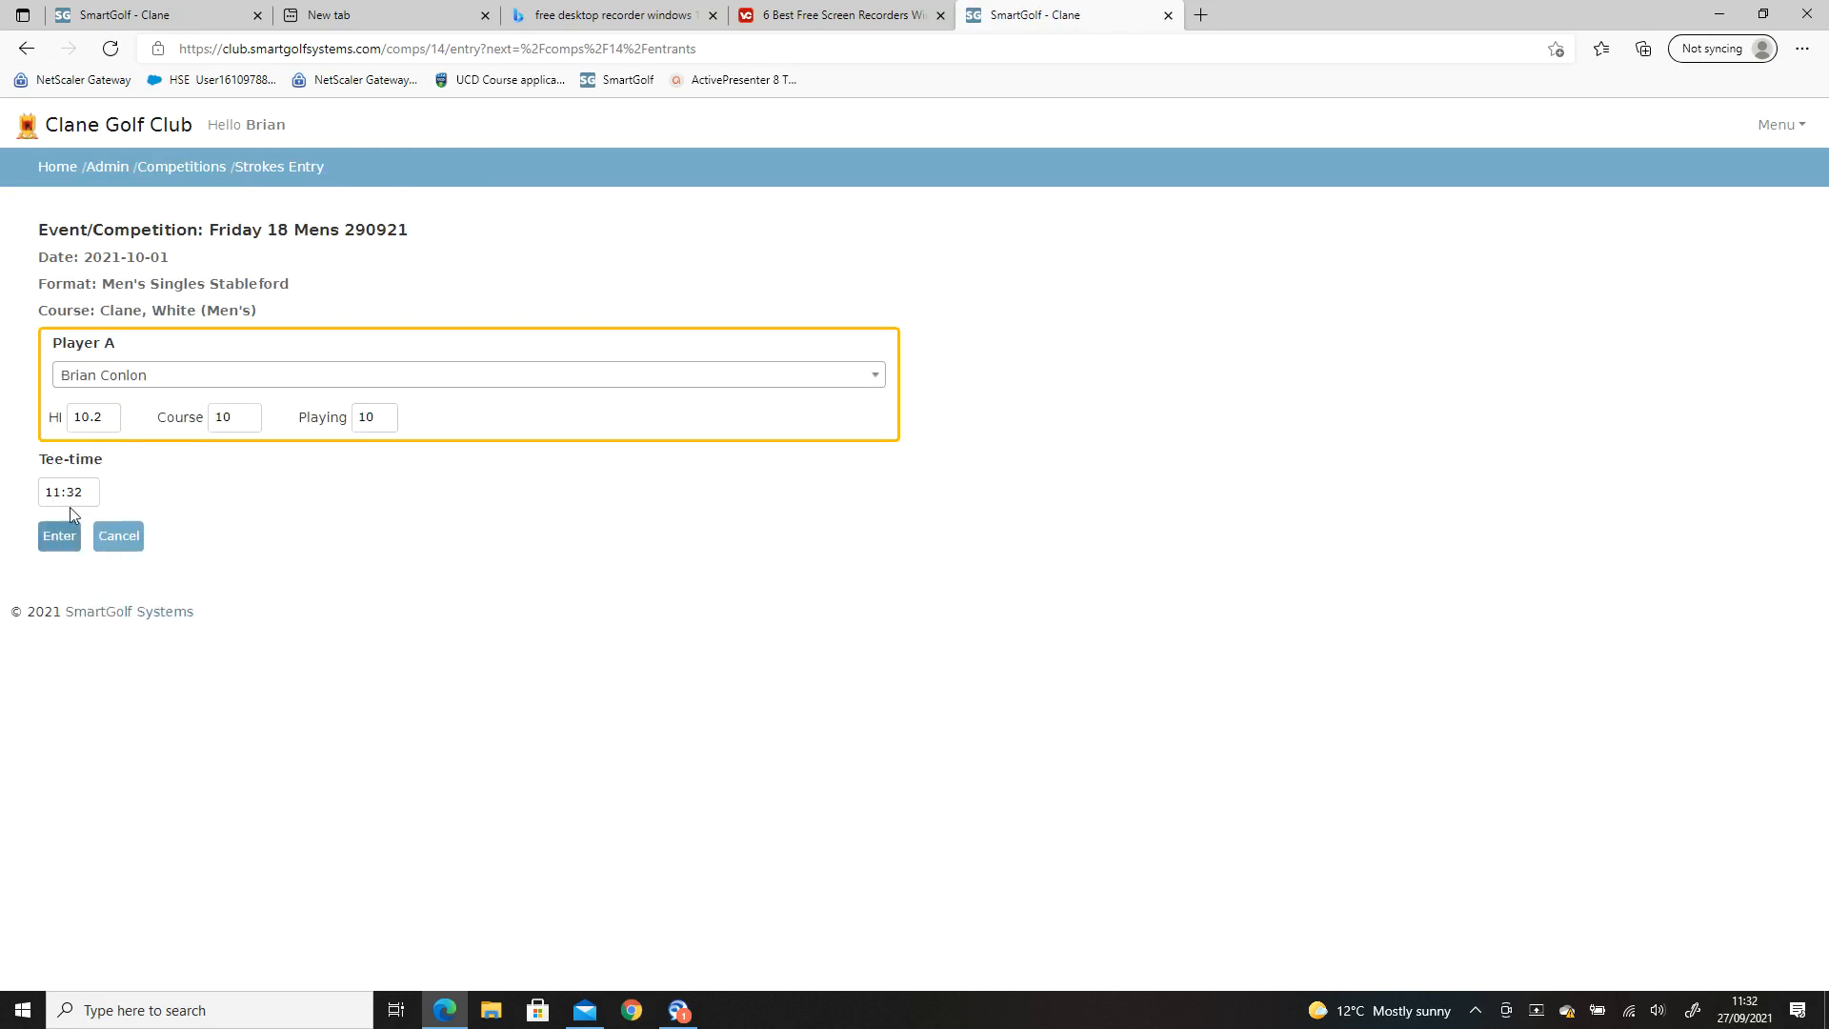
pyautogui.click(60, 539)
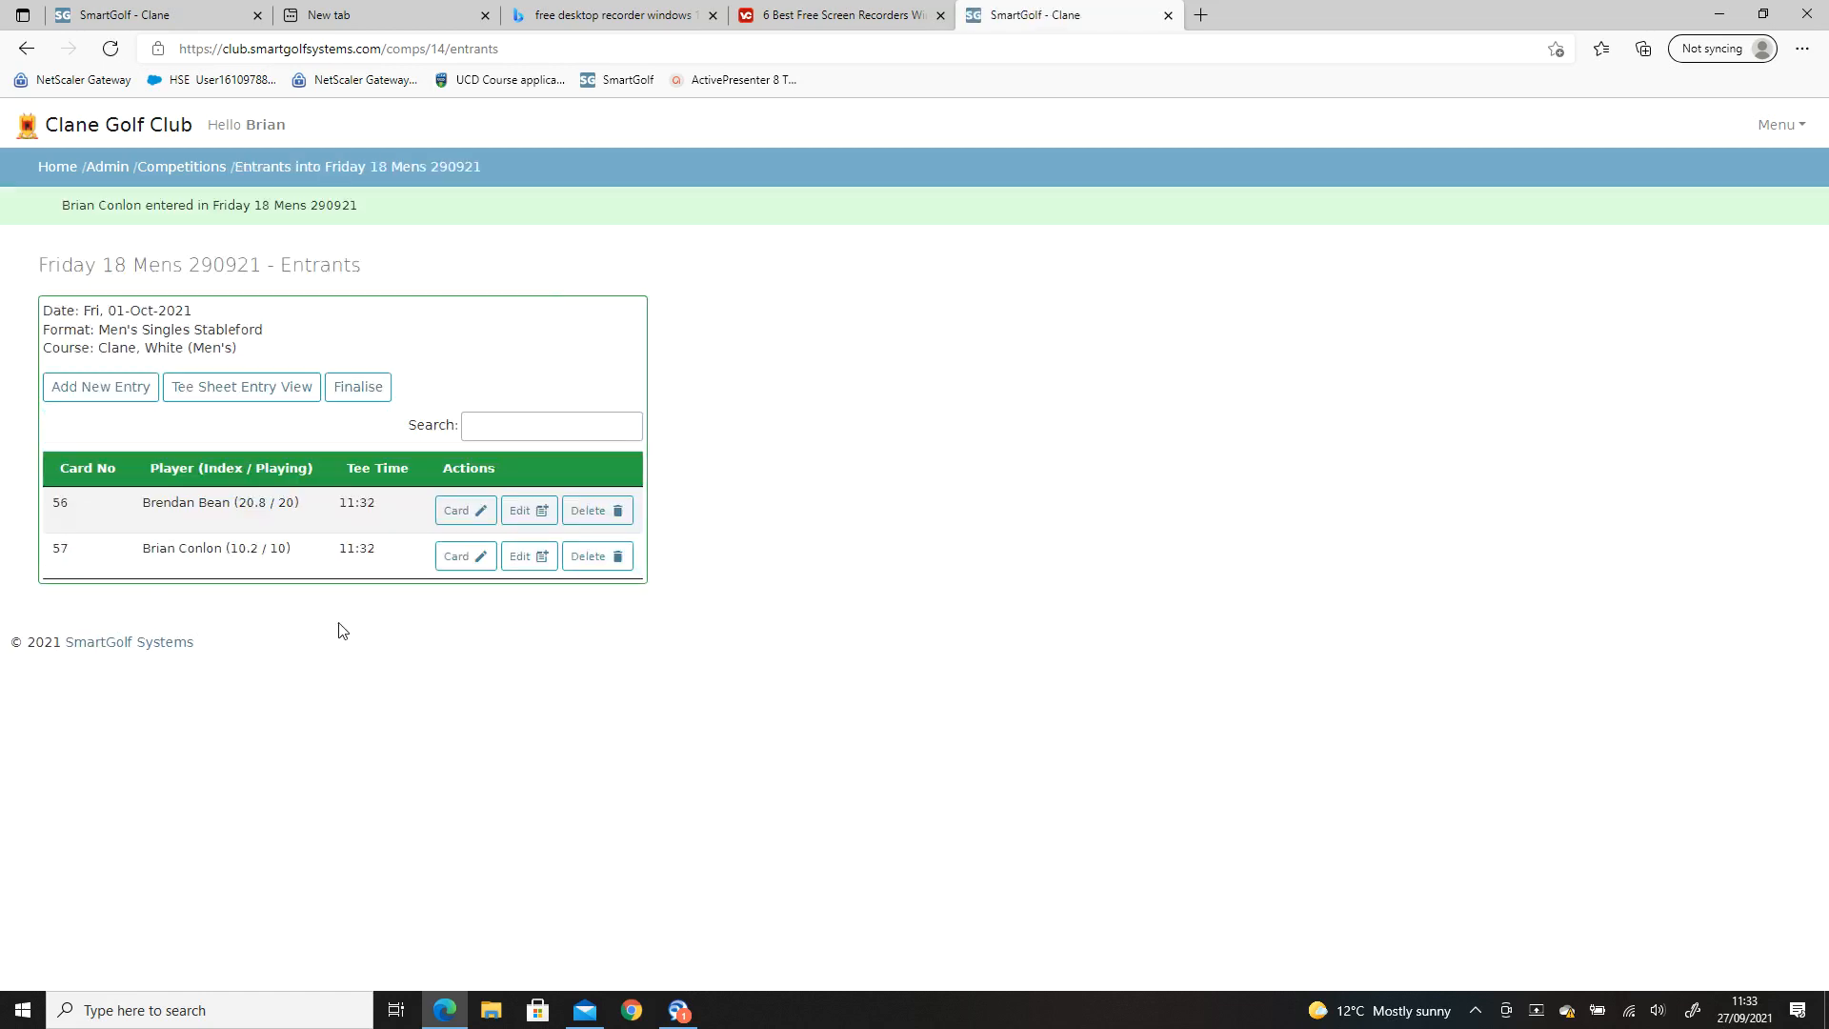
# - Fill in the second entrant's scorecard with 4-5-5-4-5-4-5-5-4 for the front nine and 5 for every back-nine hole, and save it
pyautogui.click(476, 560)
pyautogui.write('455454')
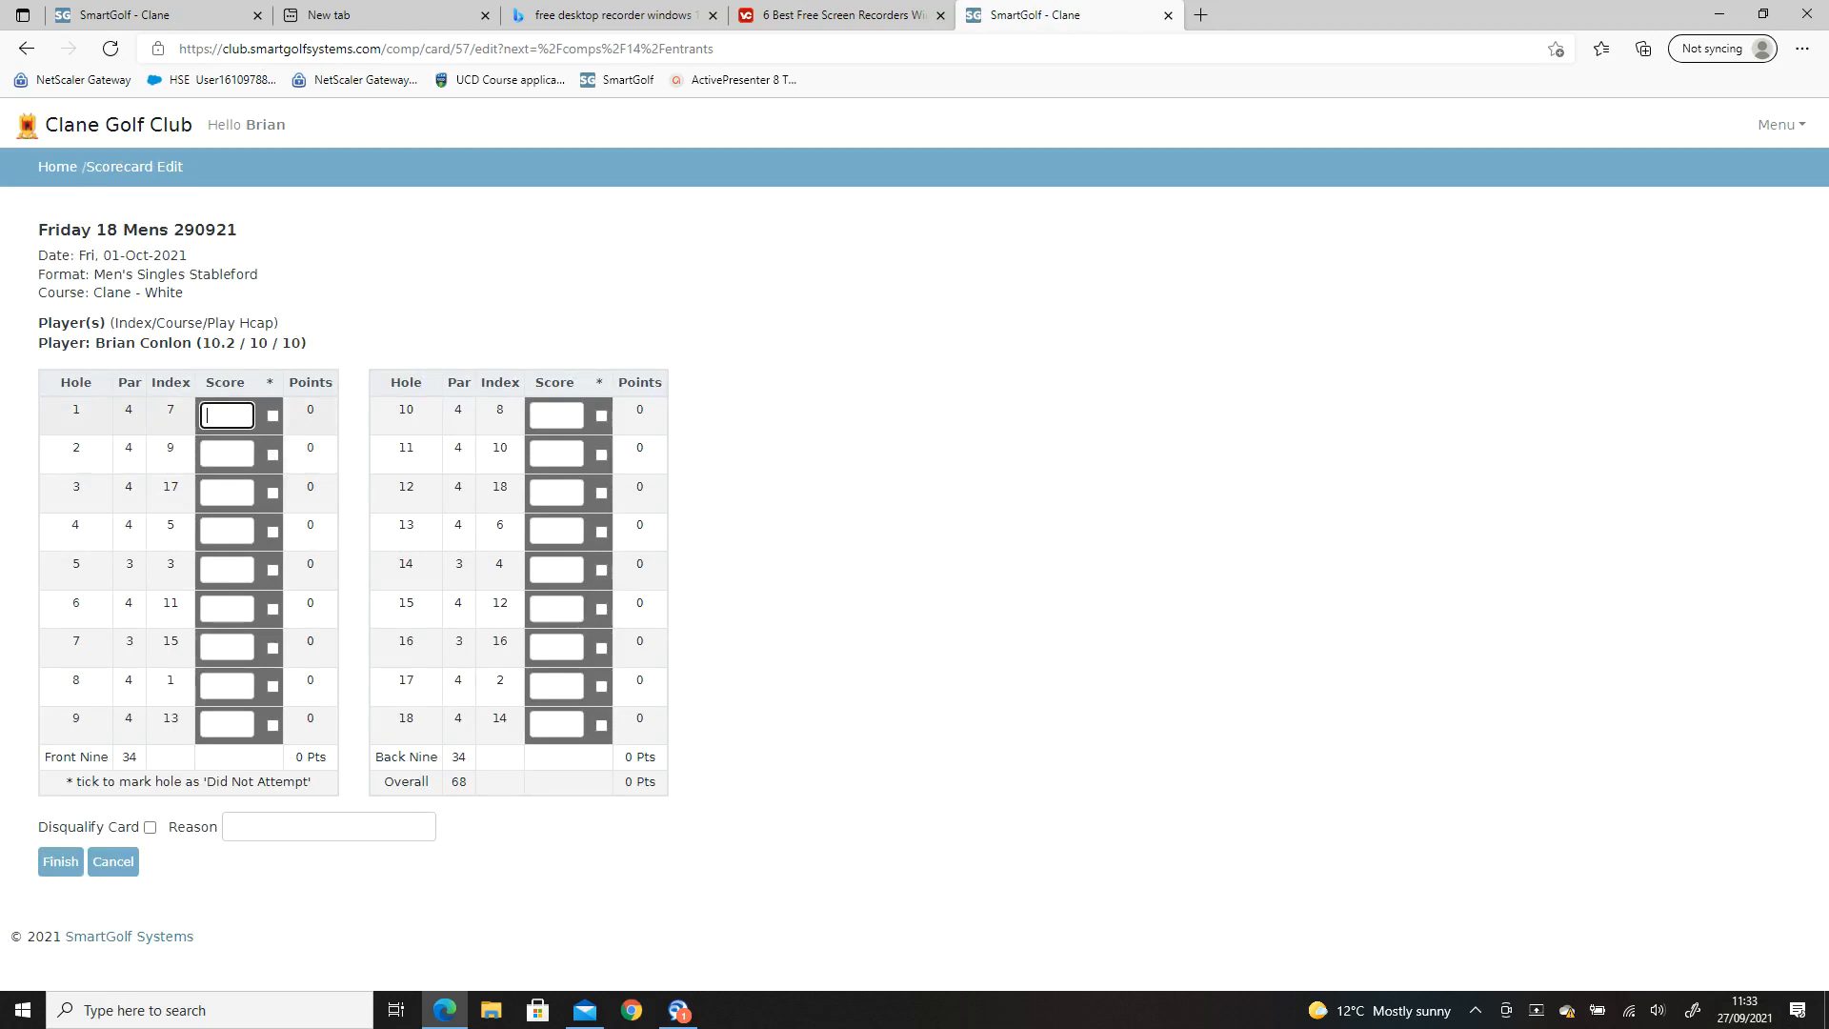
pyautogui.write('5')
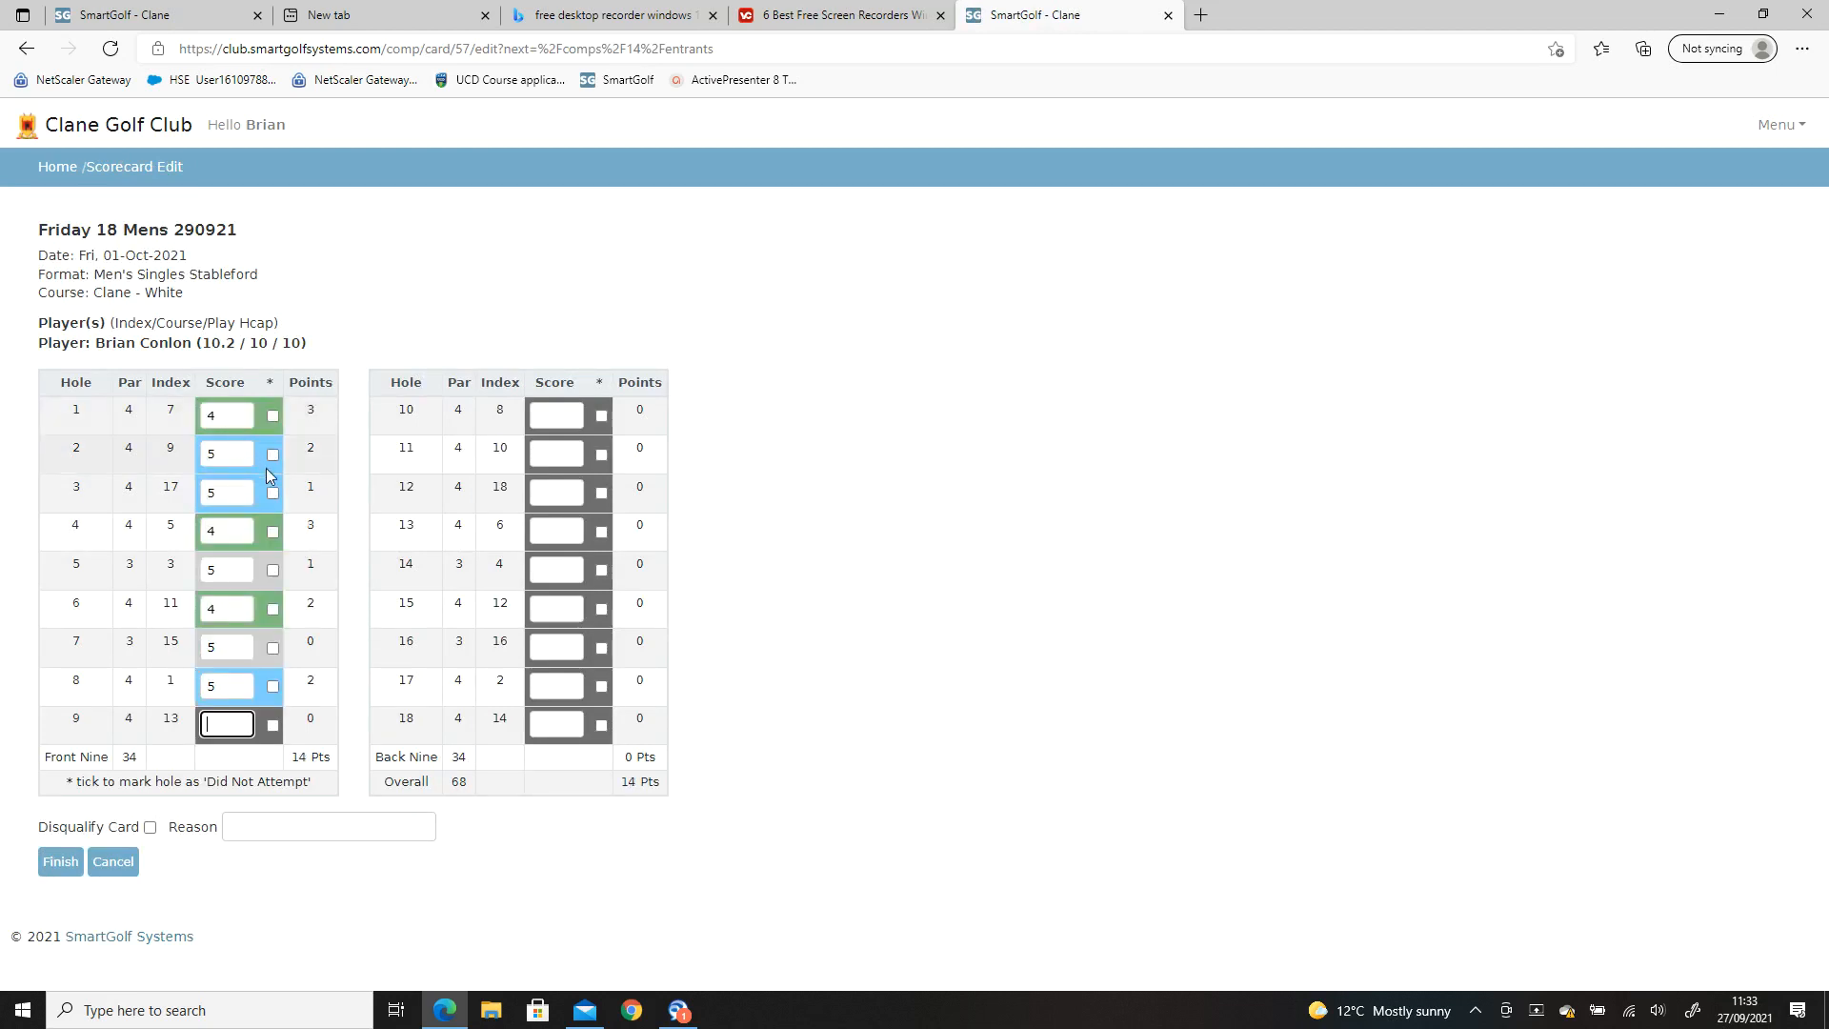
pyautogui.write('545555555555')
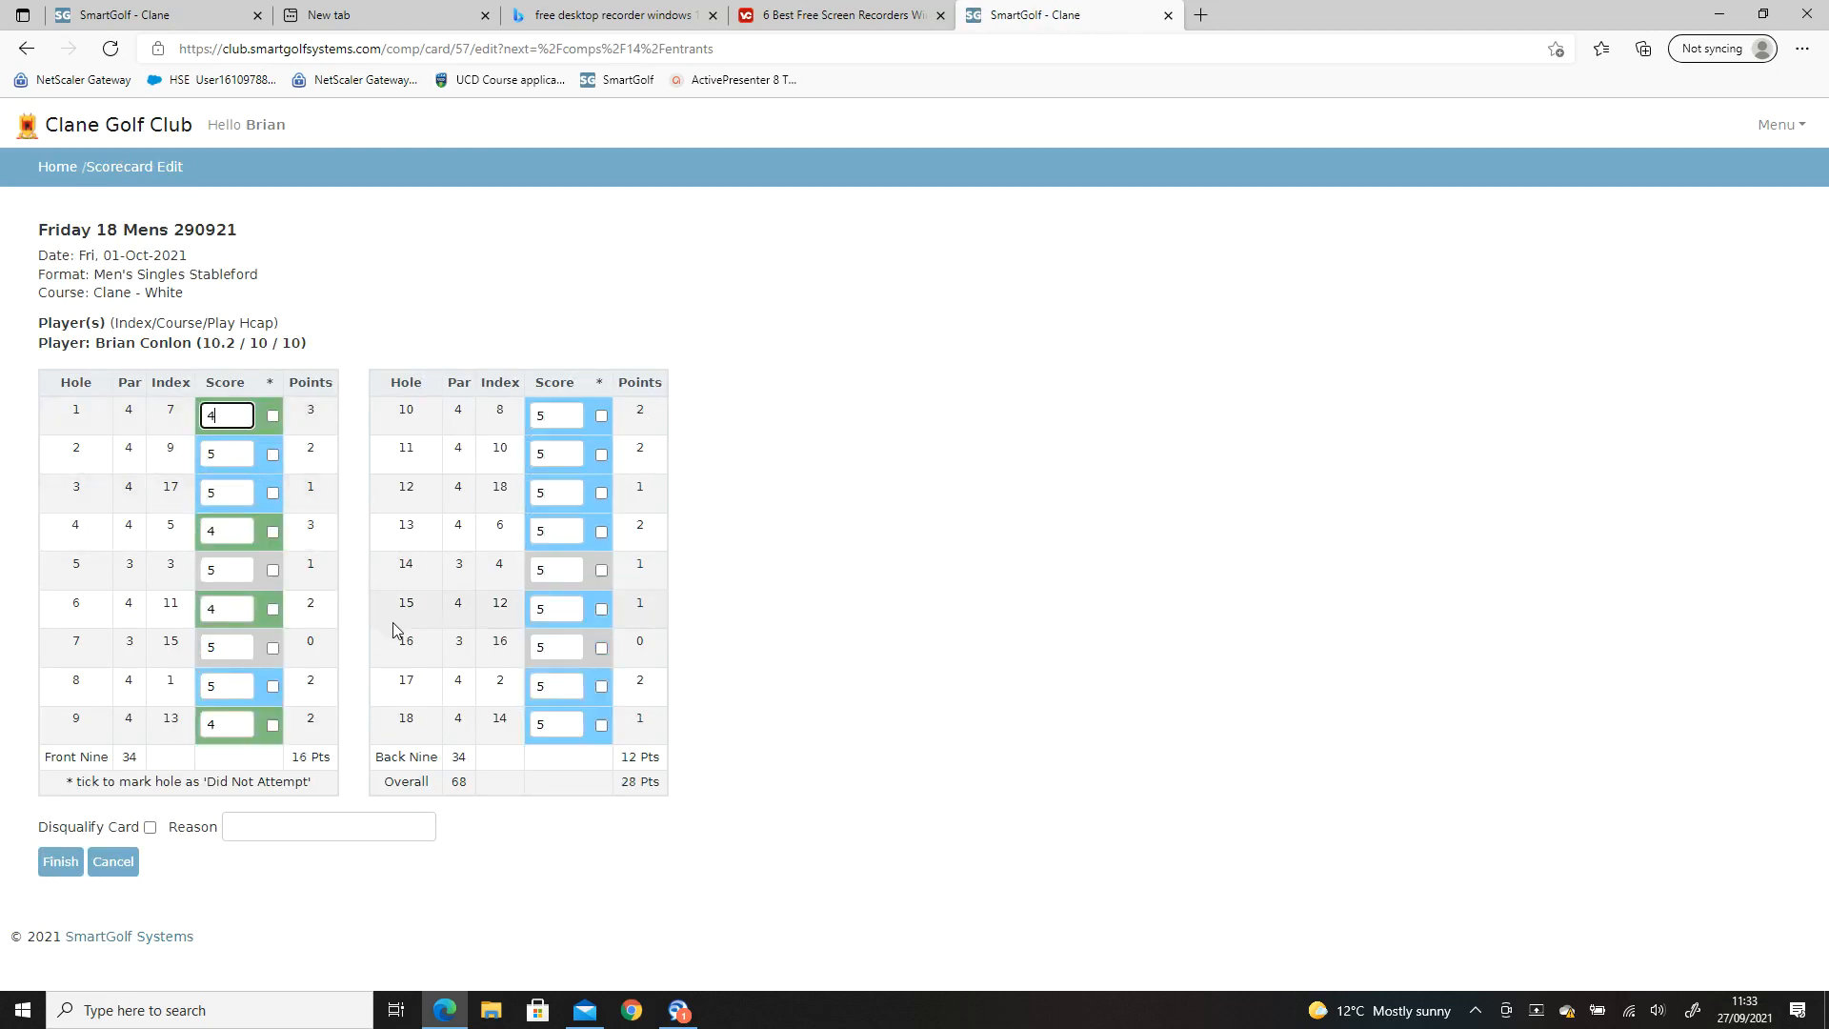
pyautogui.click(229, 416)
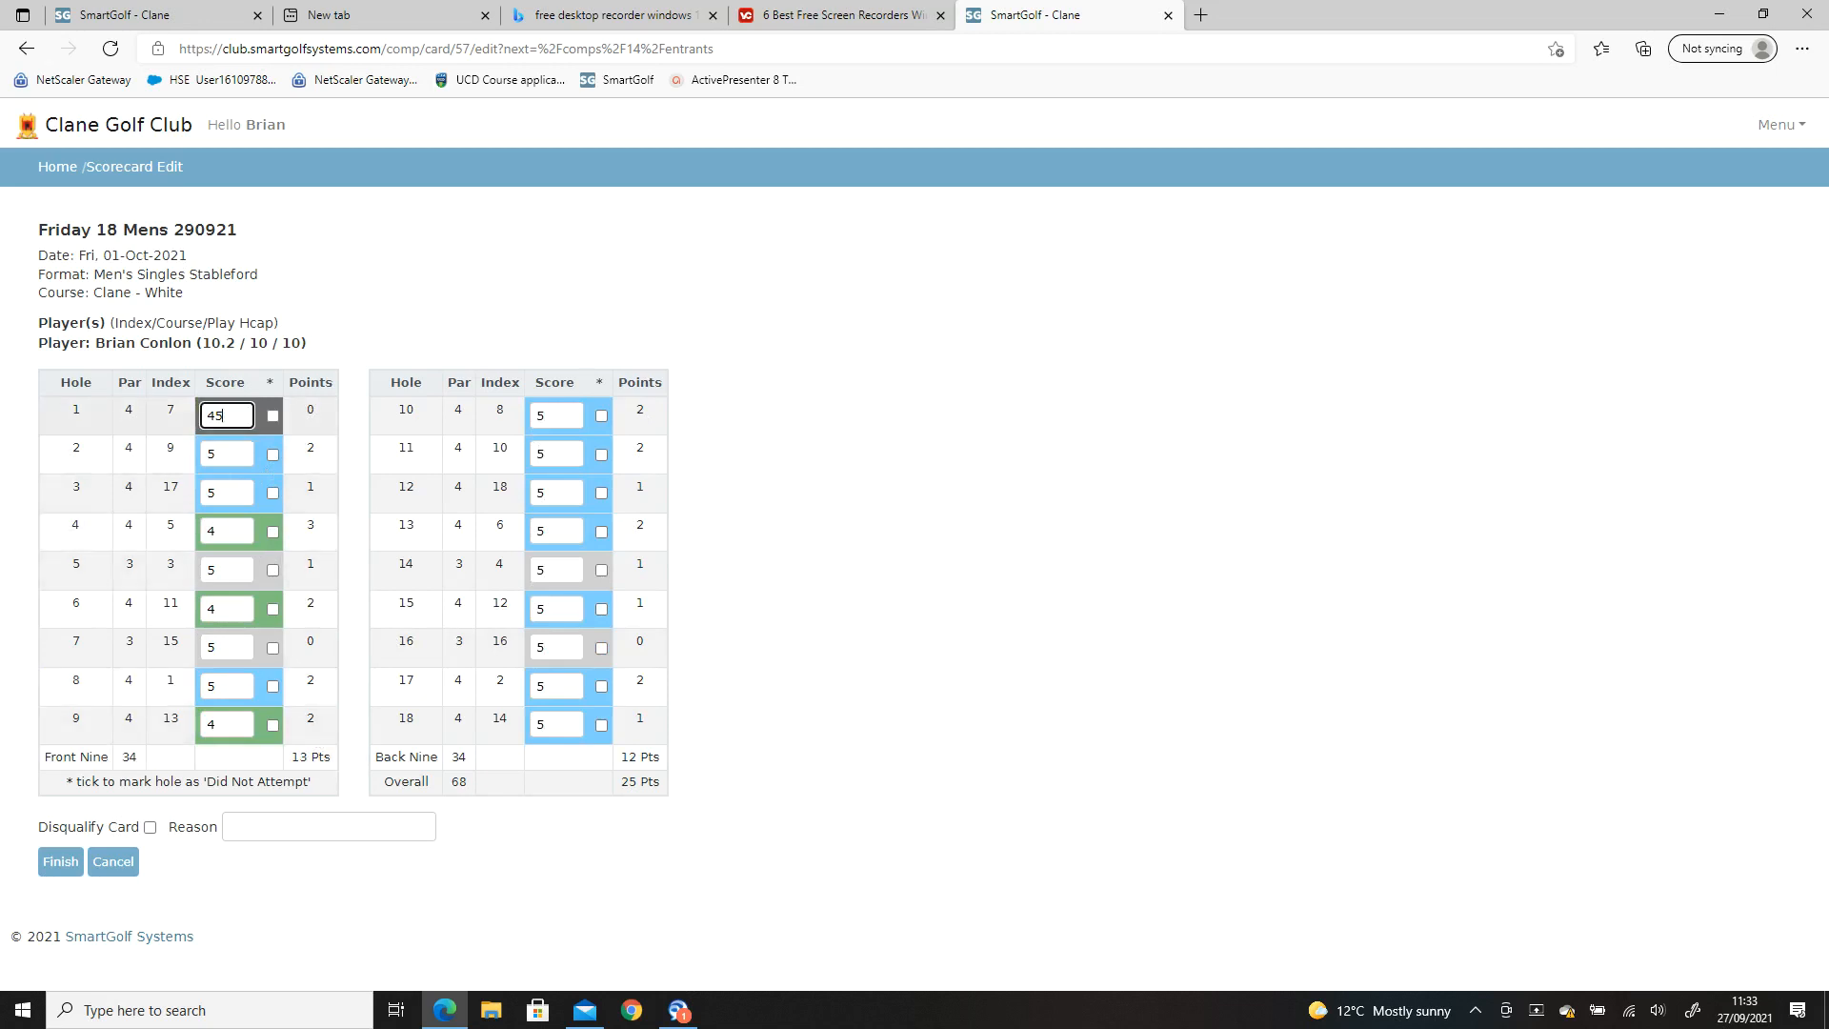
pyautogui.click(43, 863)
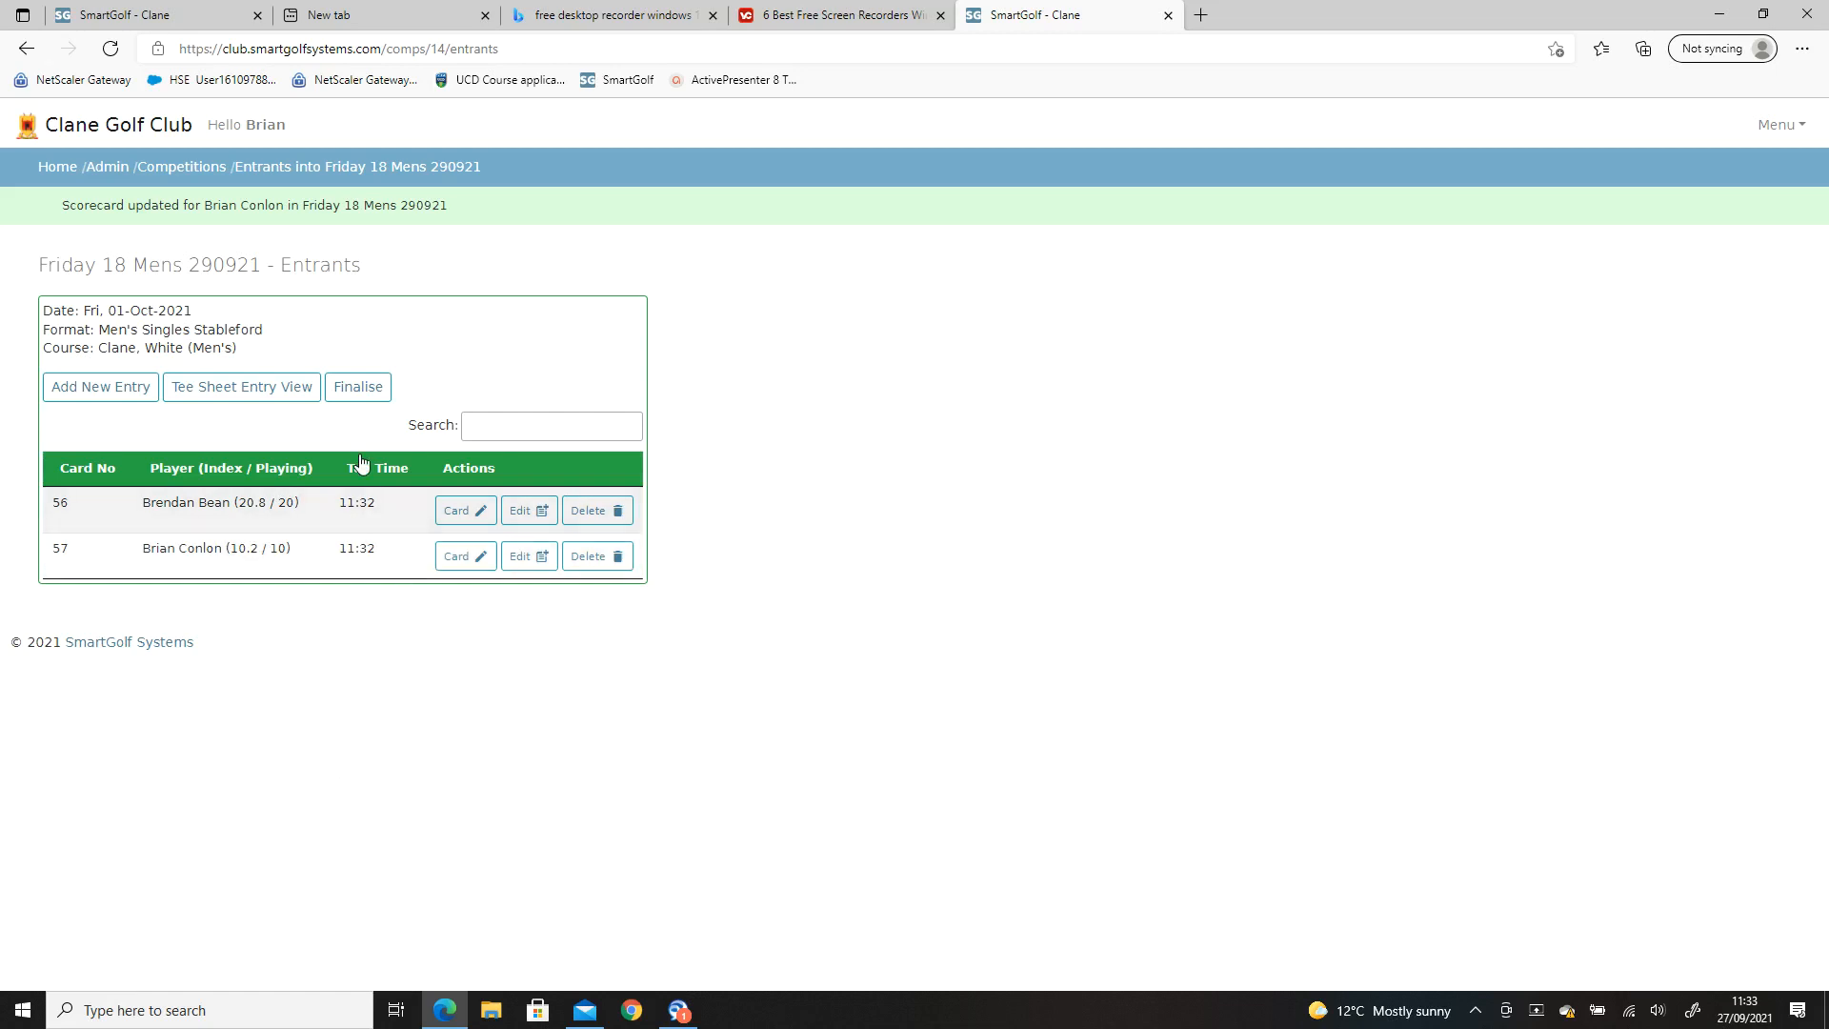
# - Finalise the entire Friday 18 Mens 290921 competition from its finalisation panel
pyautogui.click(359, 395)
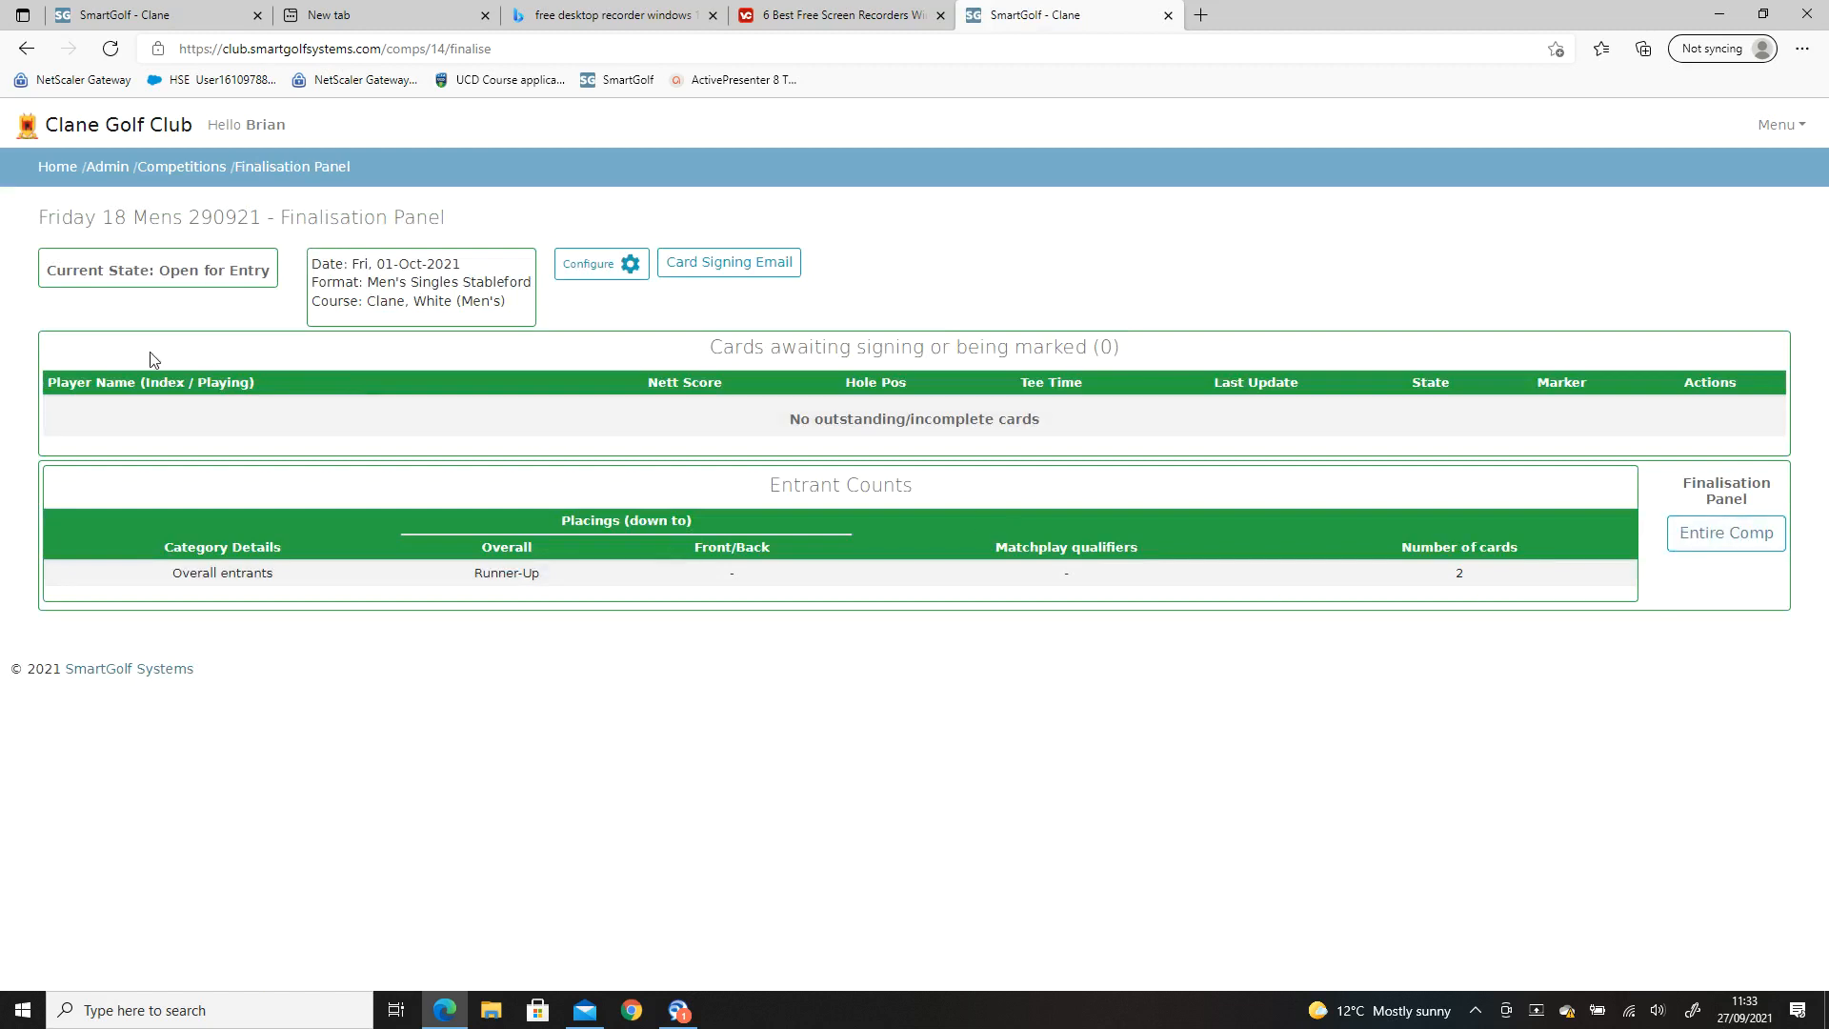
pyautogui.click(185, 171)
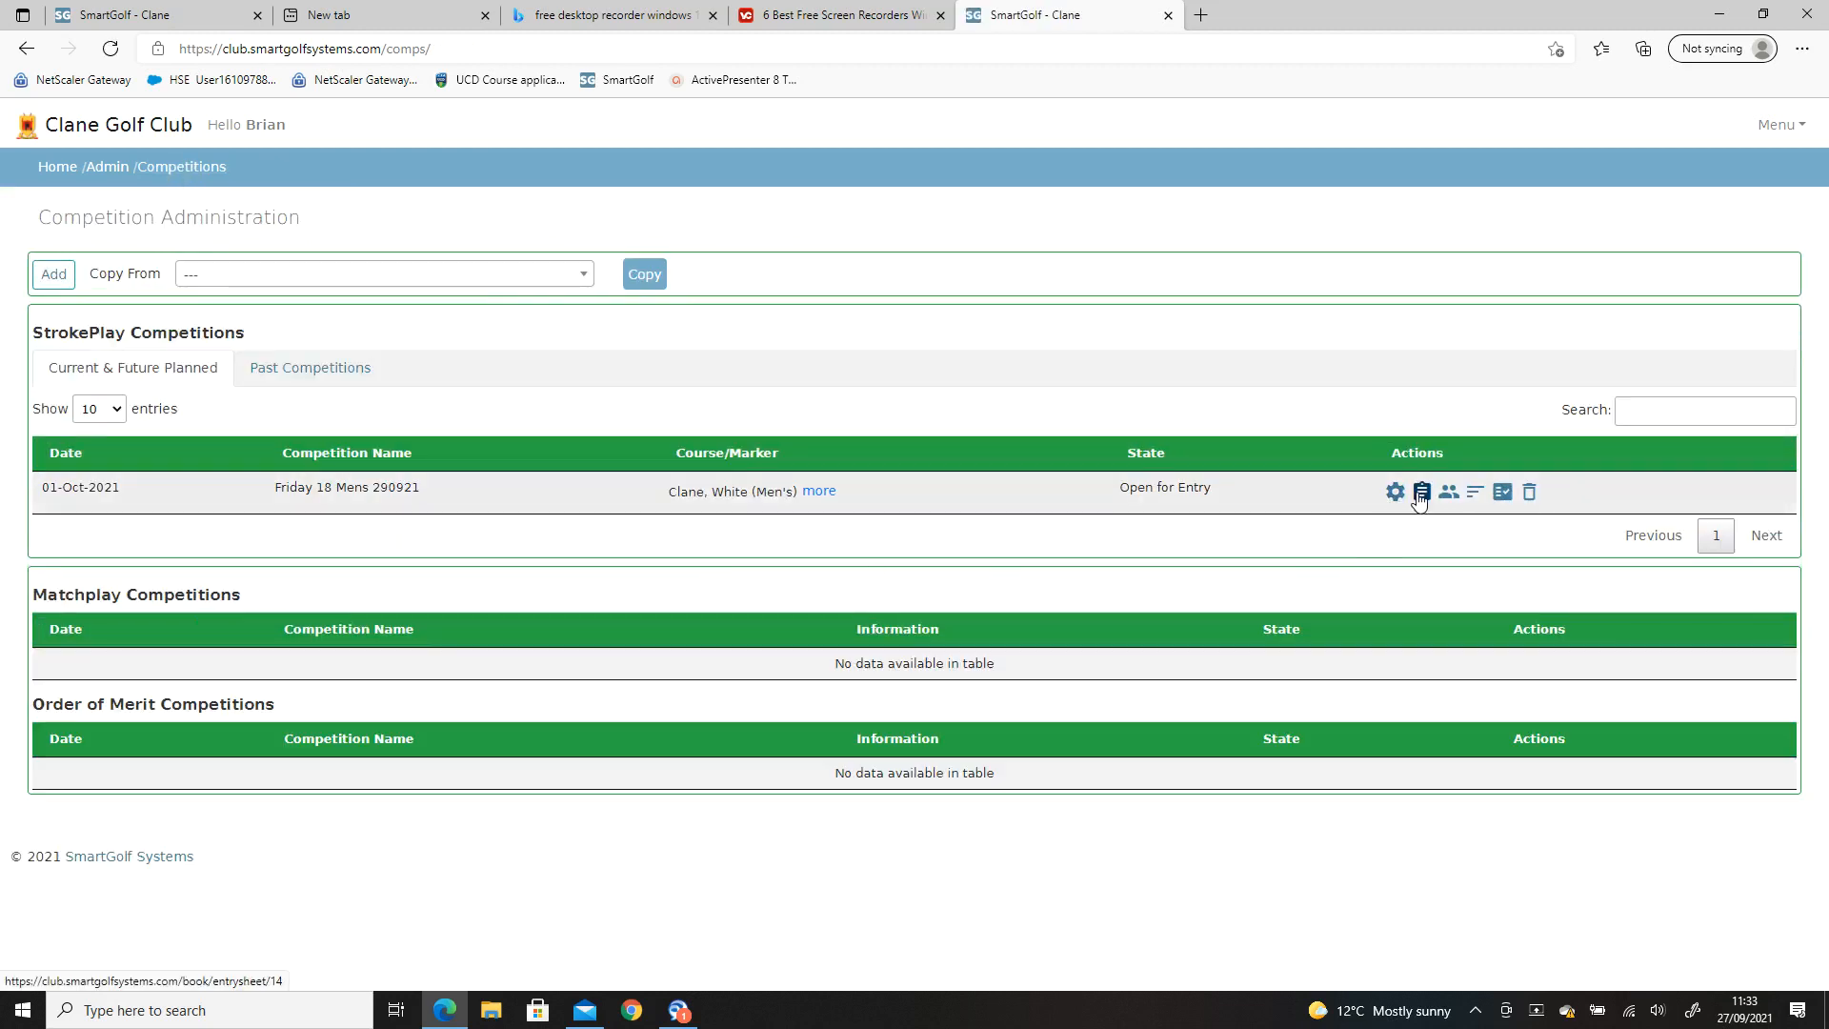
pyautogui.click(1503, 494)
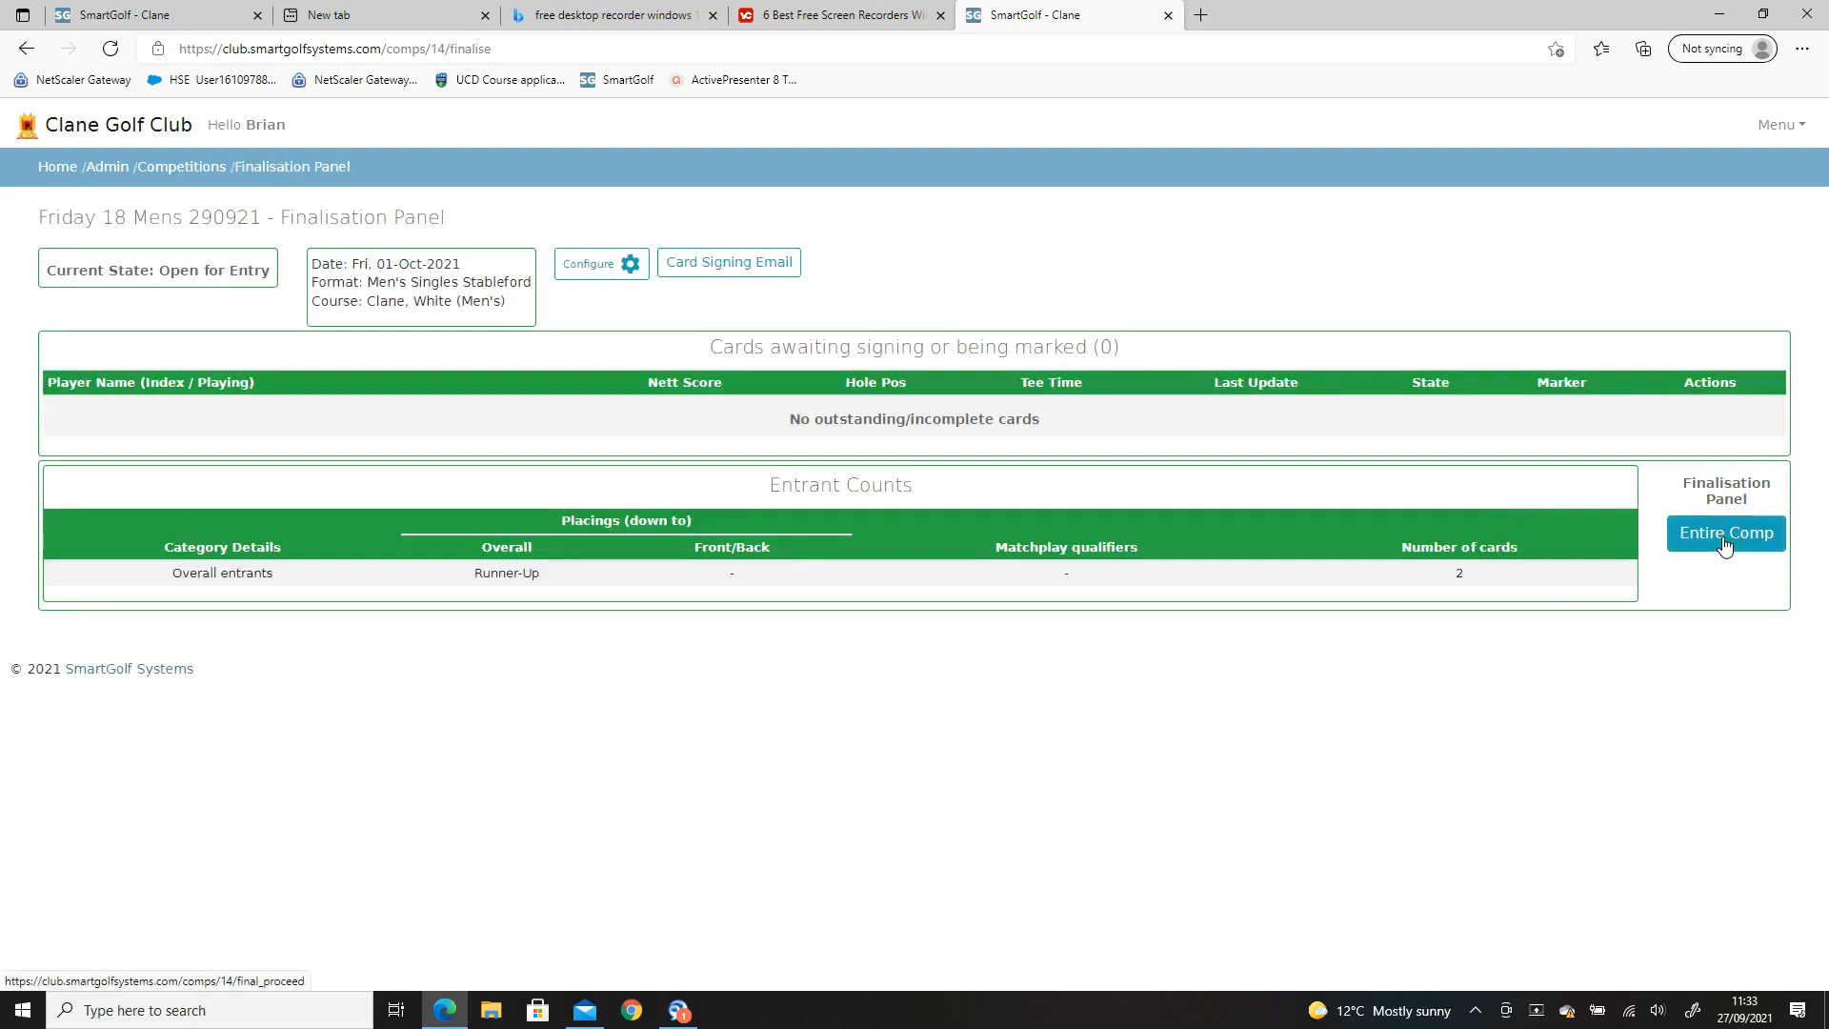
pyautogui.click(1724, 536)
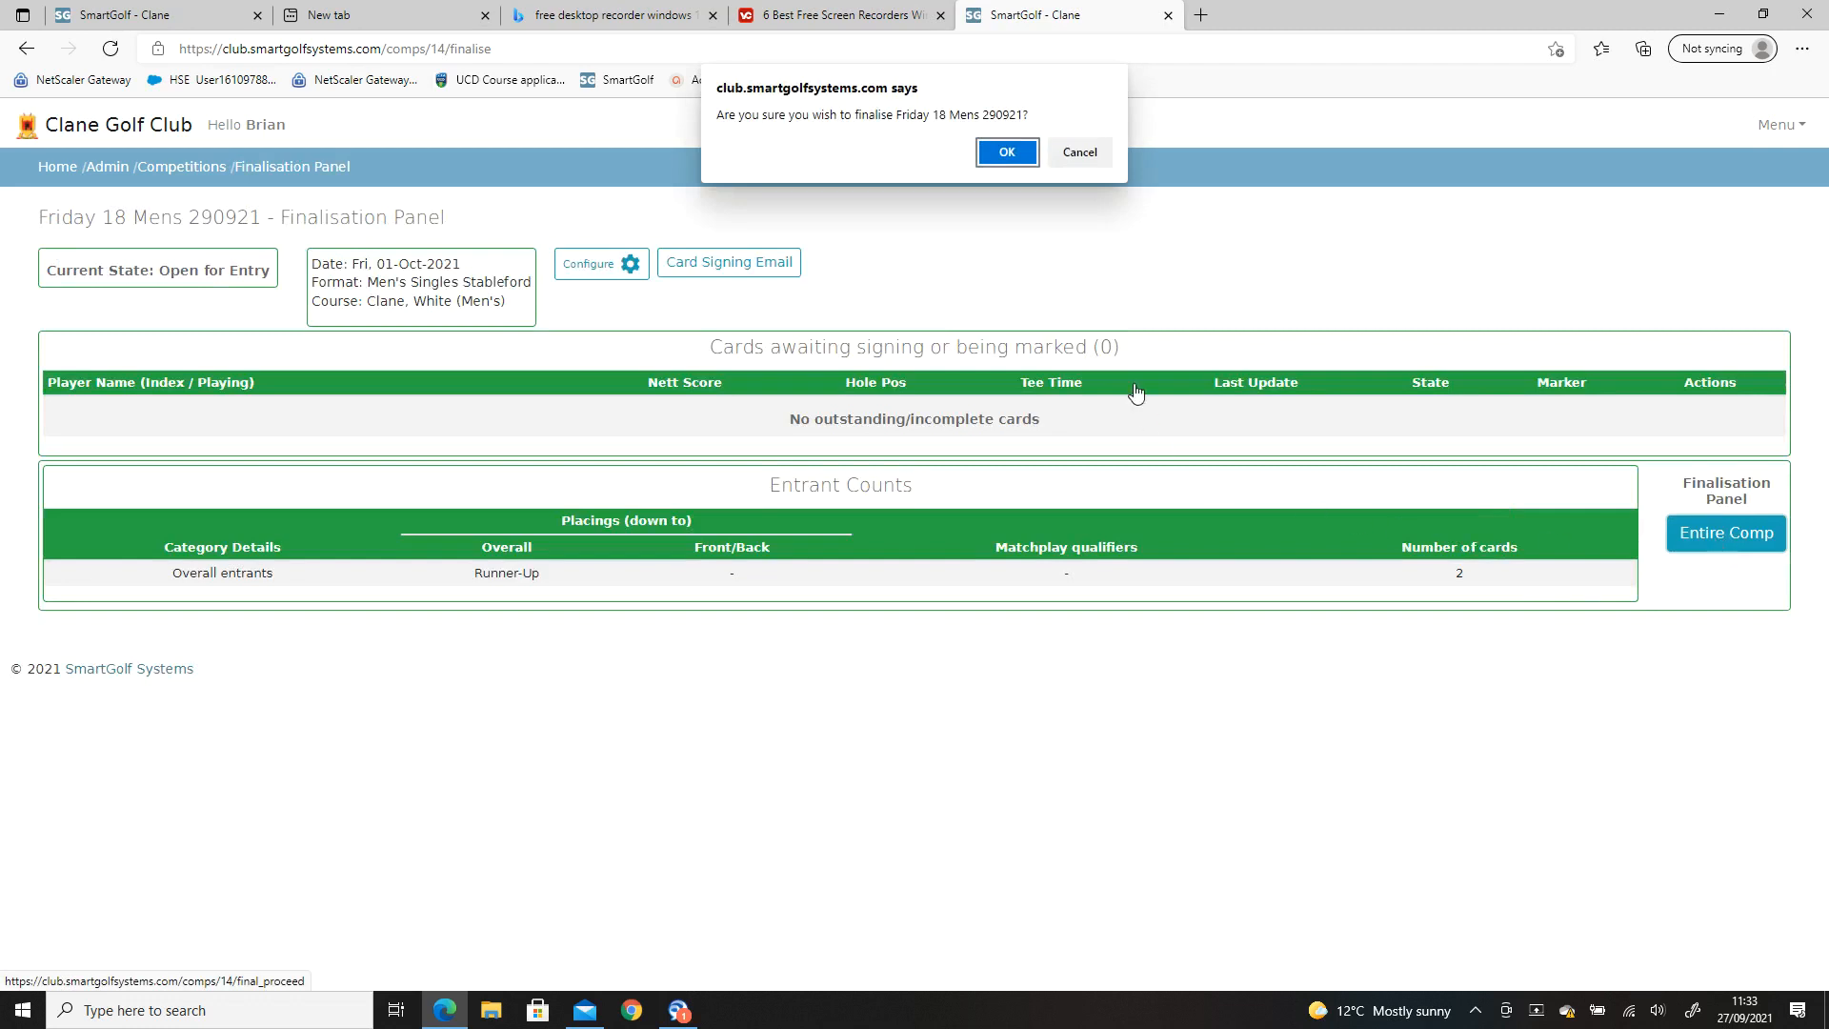
pyautogui.click(1000, 143)
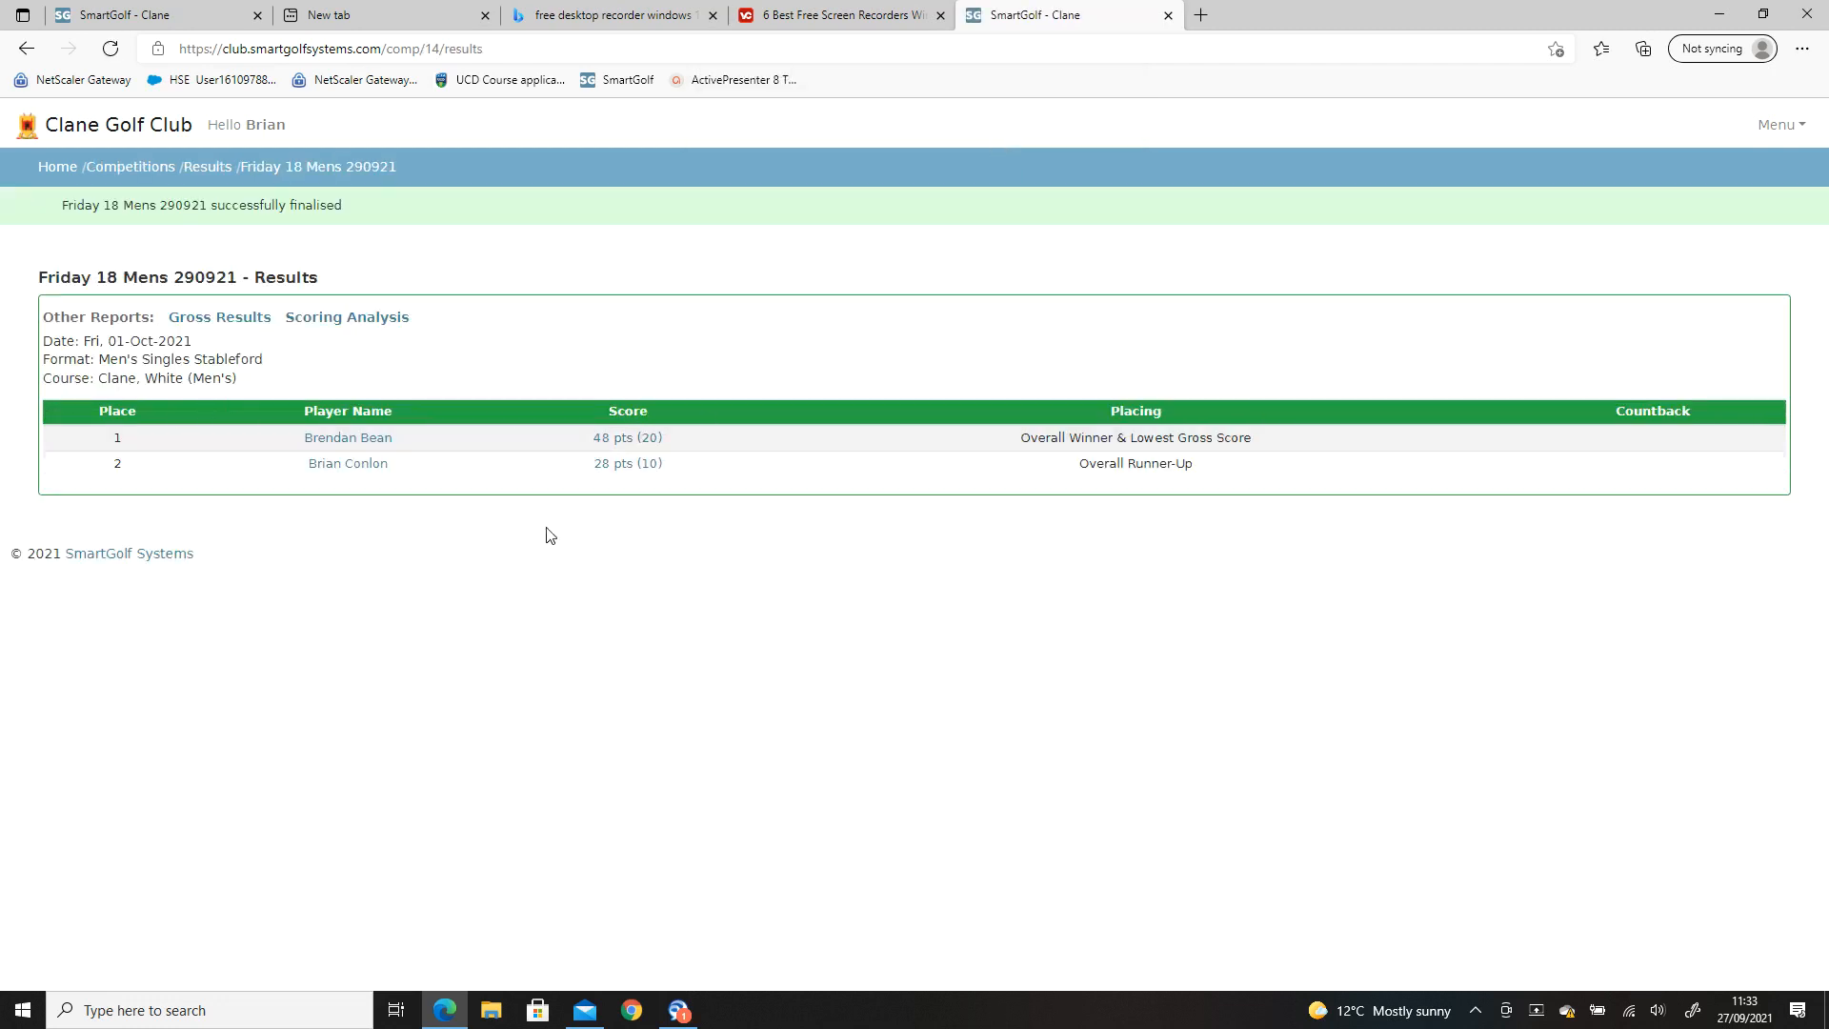
# - Review the gross and nett results of Friday 18 Mens 290921 and return to the competitions overview
pyautogui.click(201, 316)
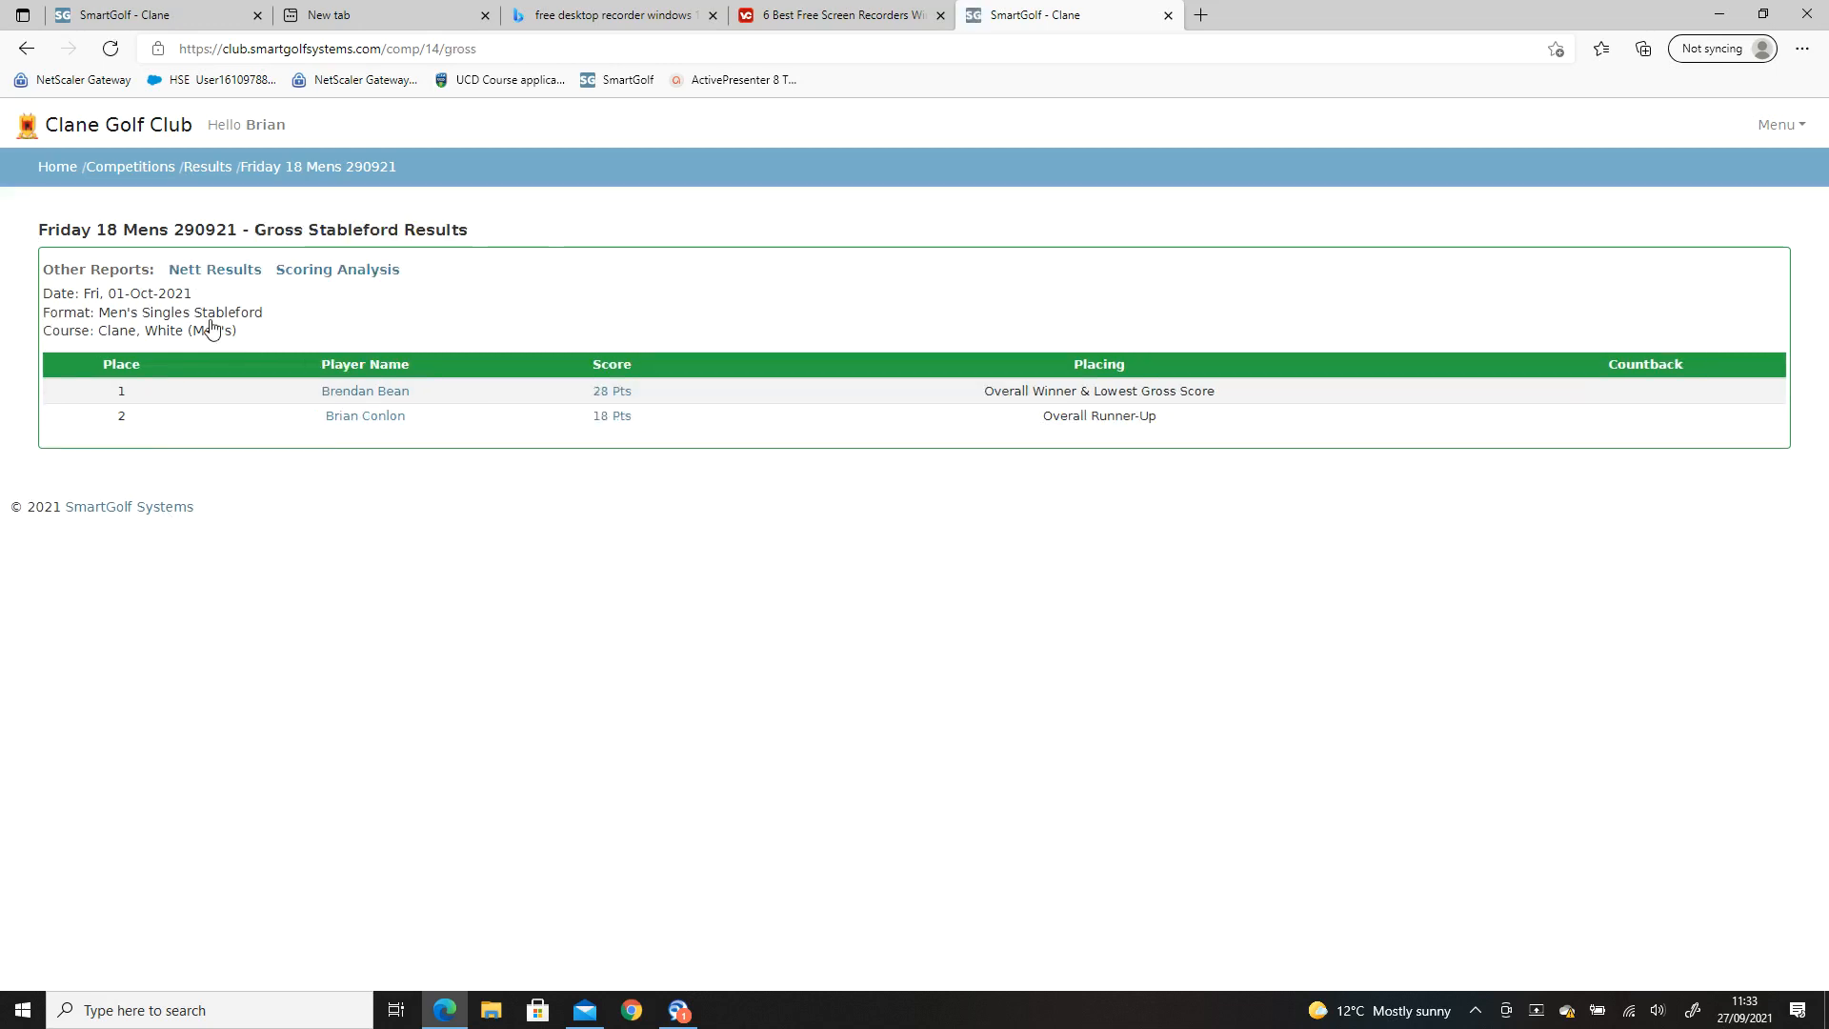
pyautogui.click(237, 274)
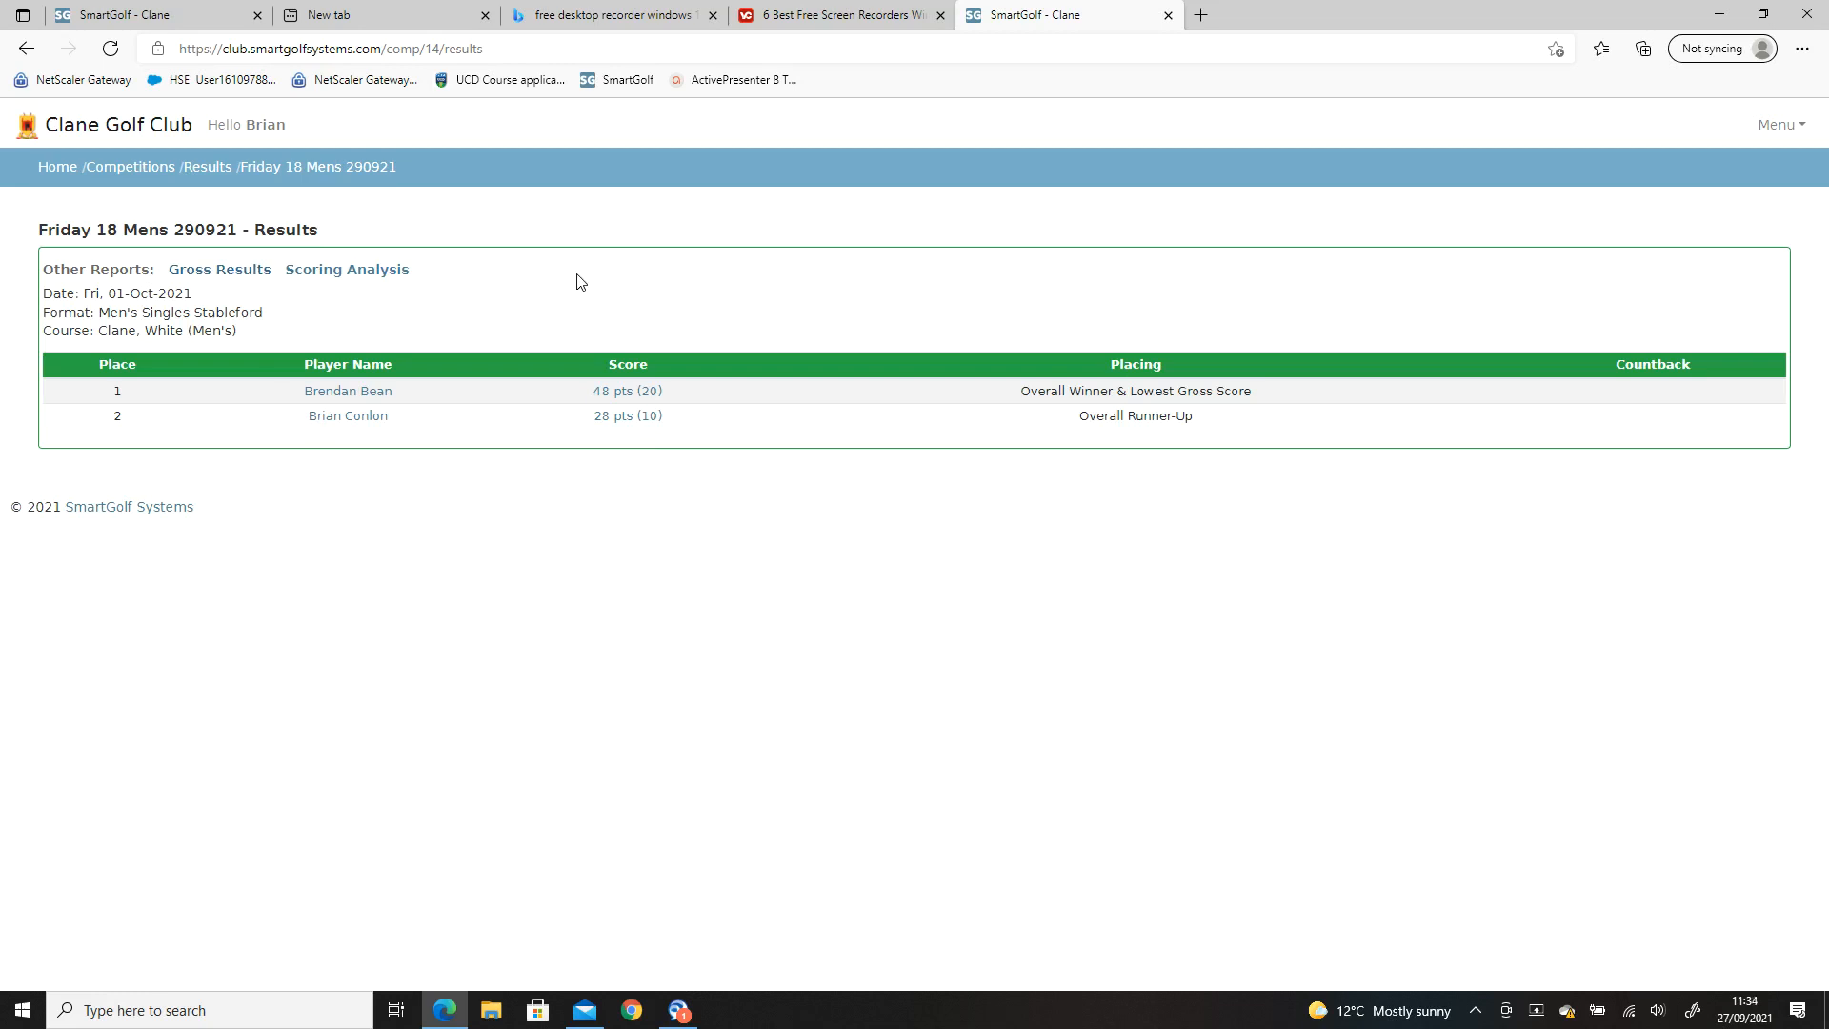
pyautogui.click(133, 169)
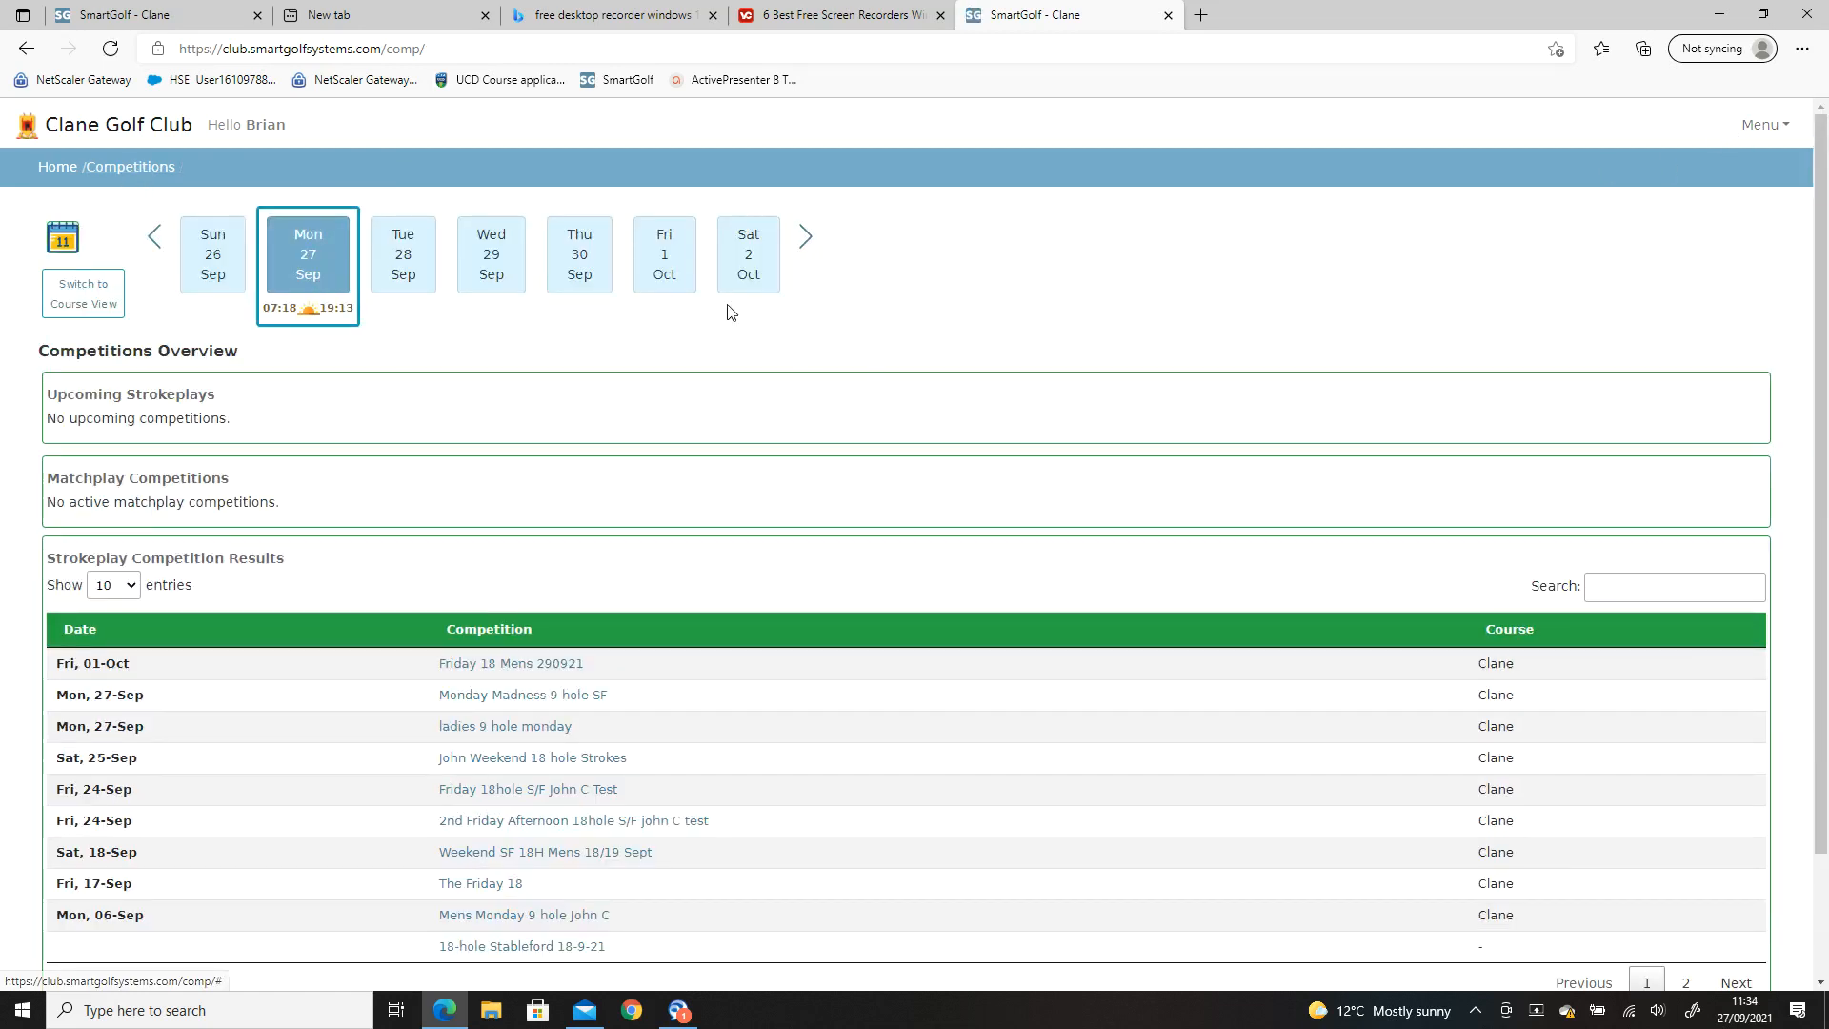
# - Create a new competition in the competition administration by copying the 9H Mens template
pyautogui.click(1758, 126)
pyautogui.click(1723, 233)
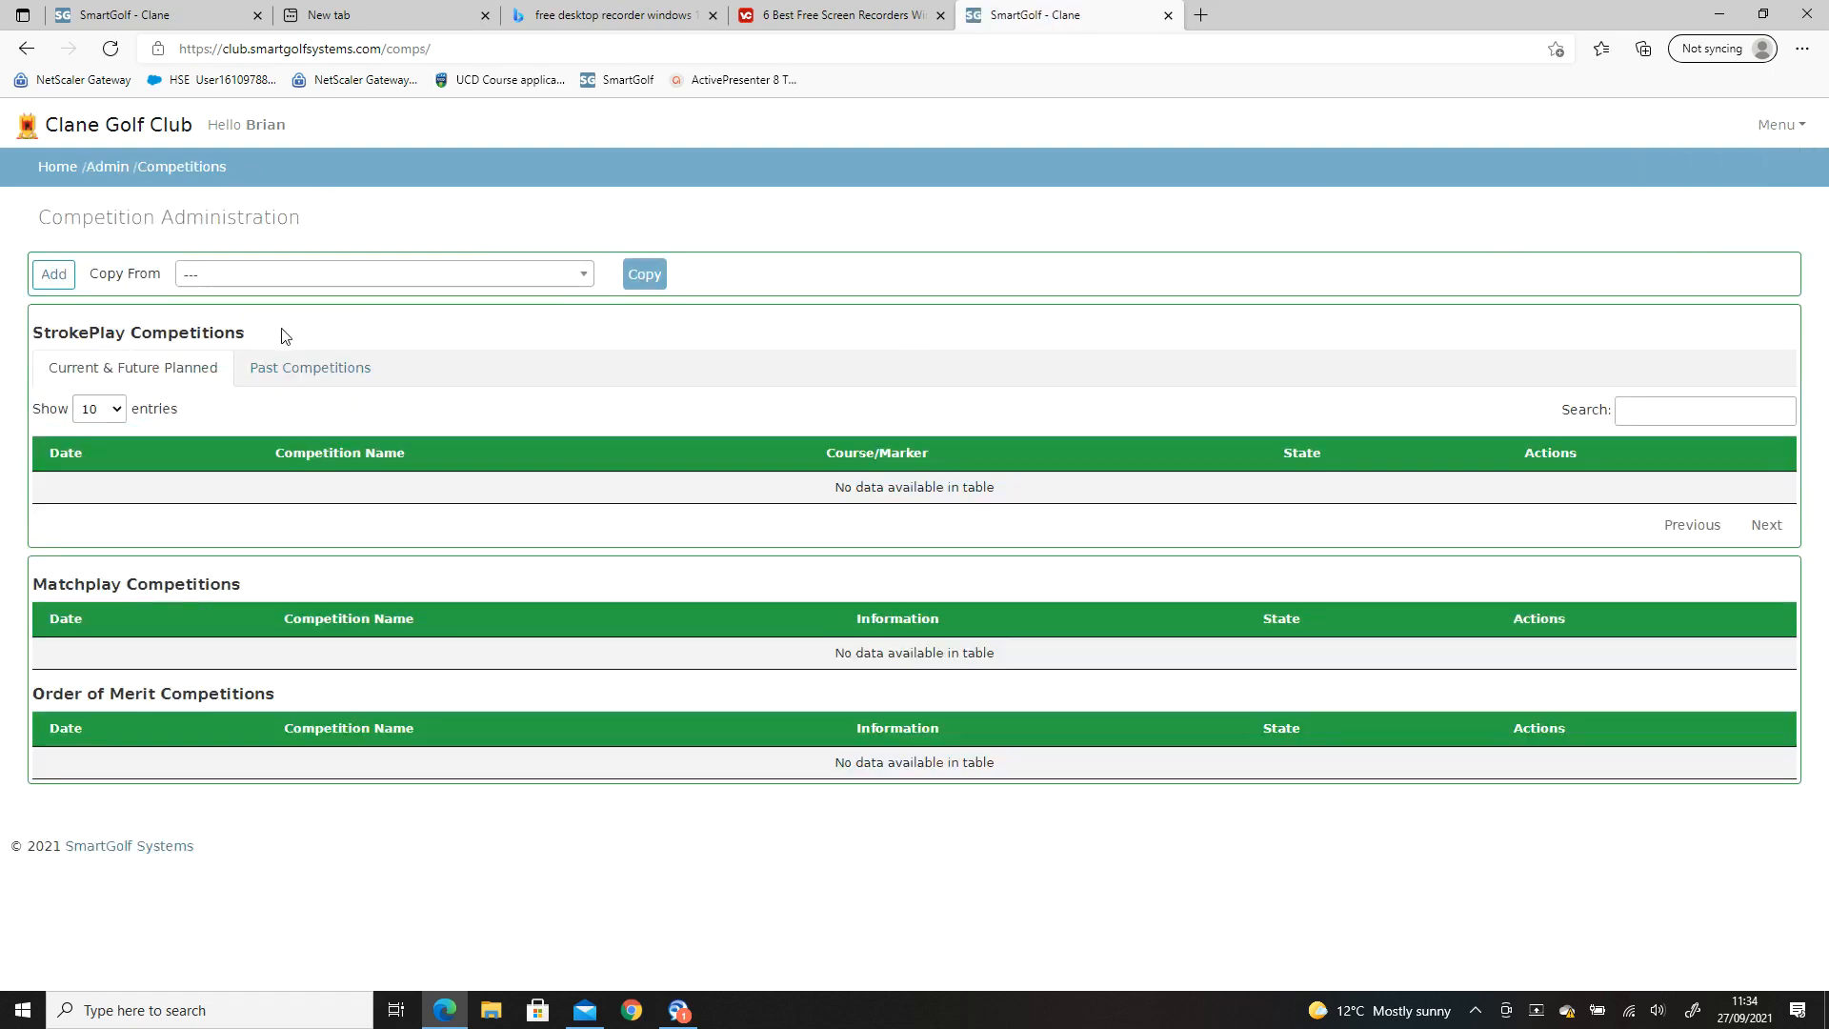
pyautogui.click(549, 285)
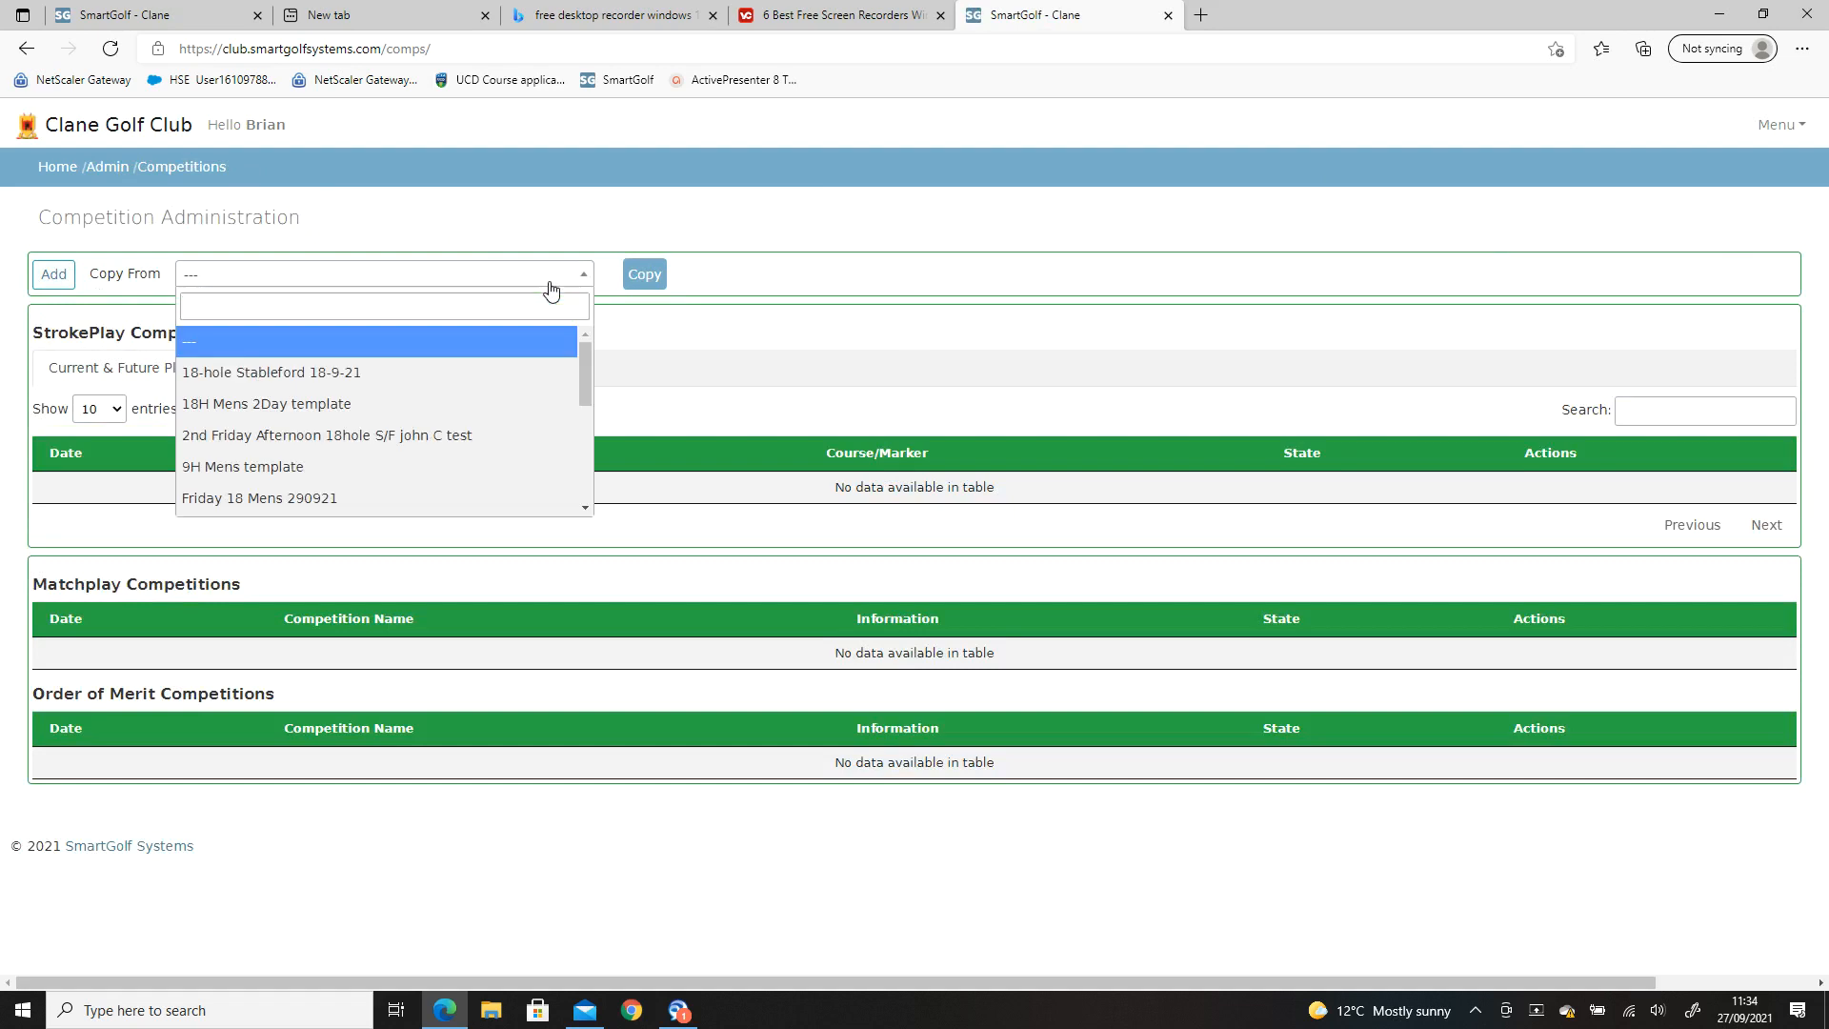
pyautogui.write('temp')
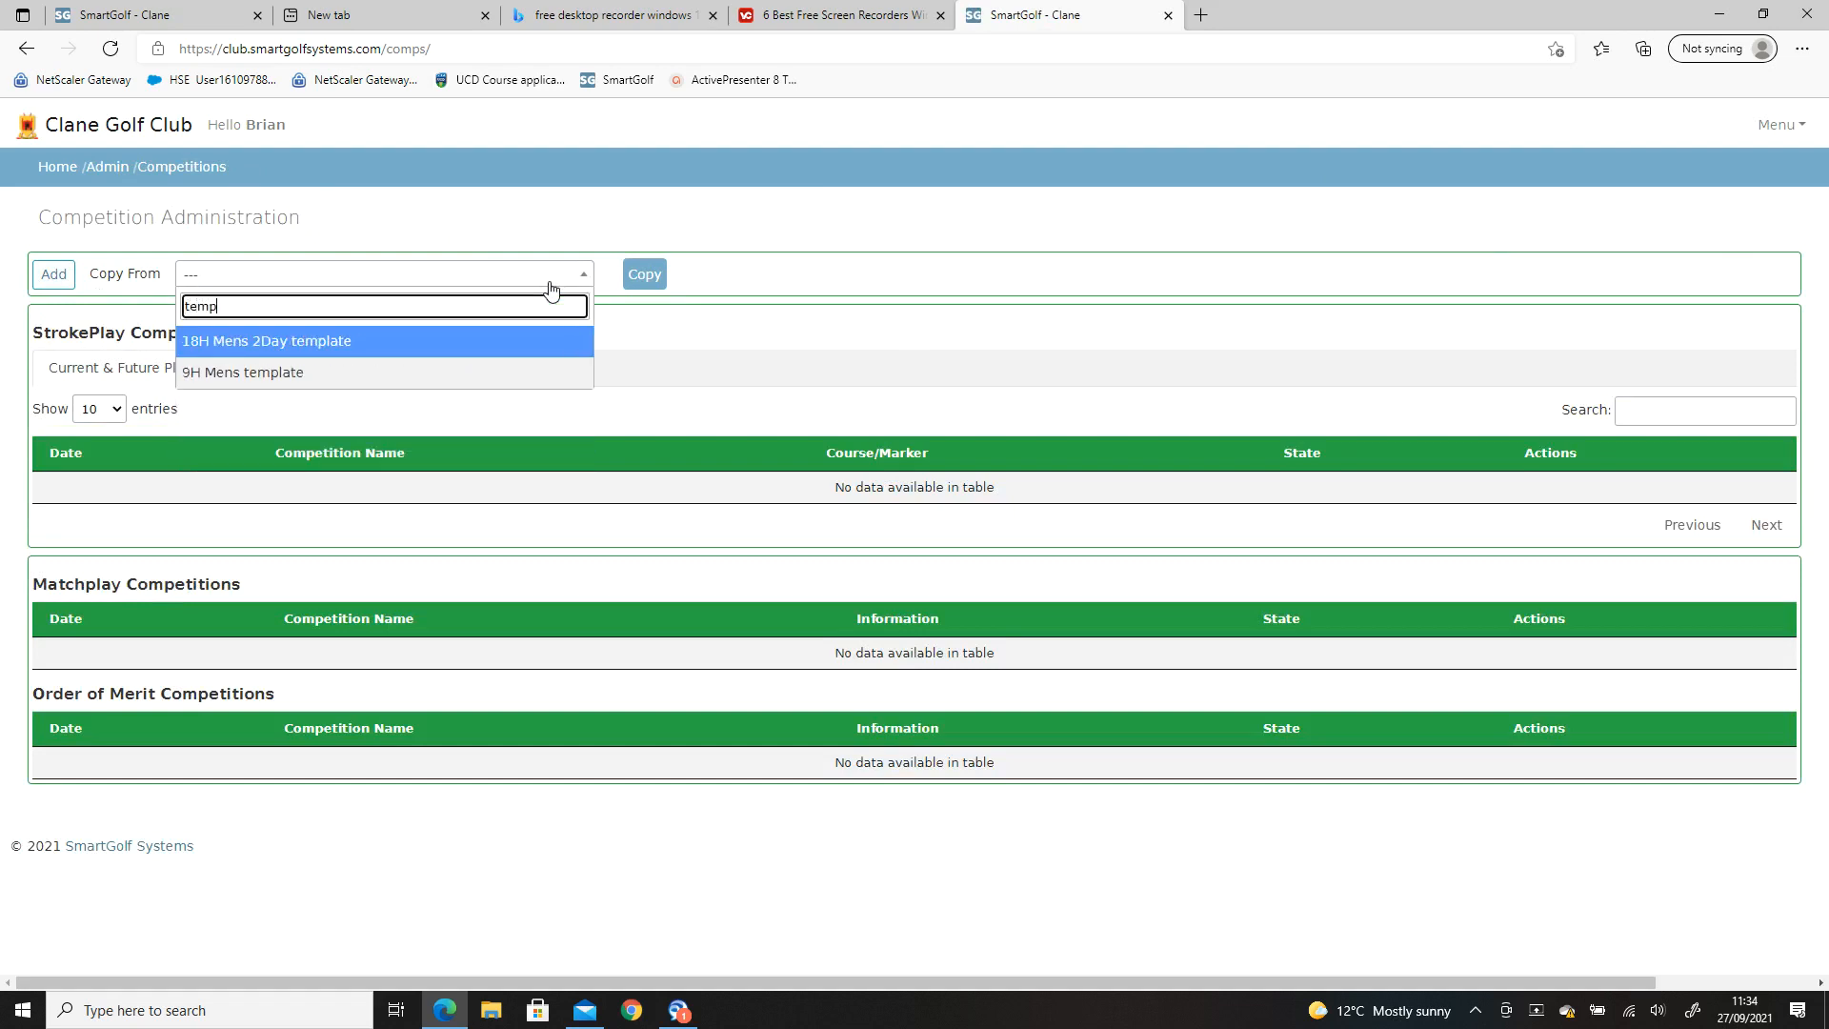
pyautogui.click(328, 378)
pyautogui.click(635, 276)
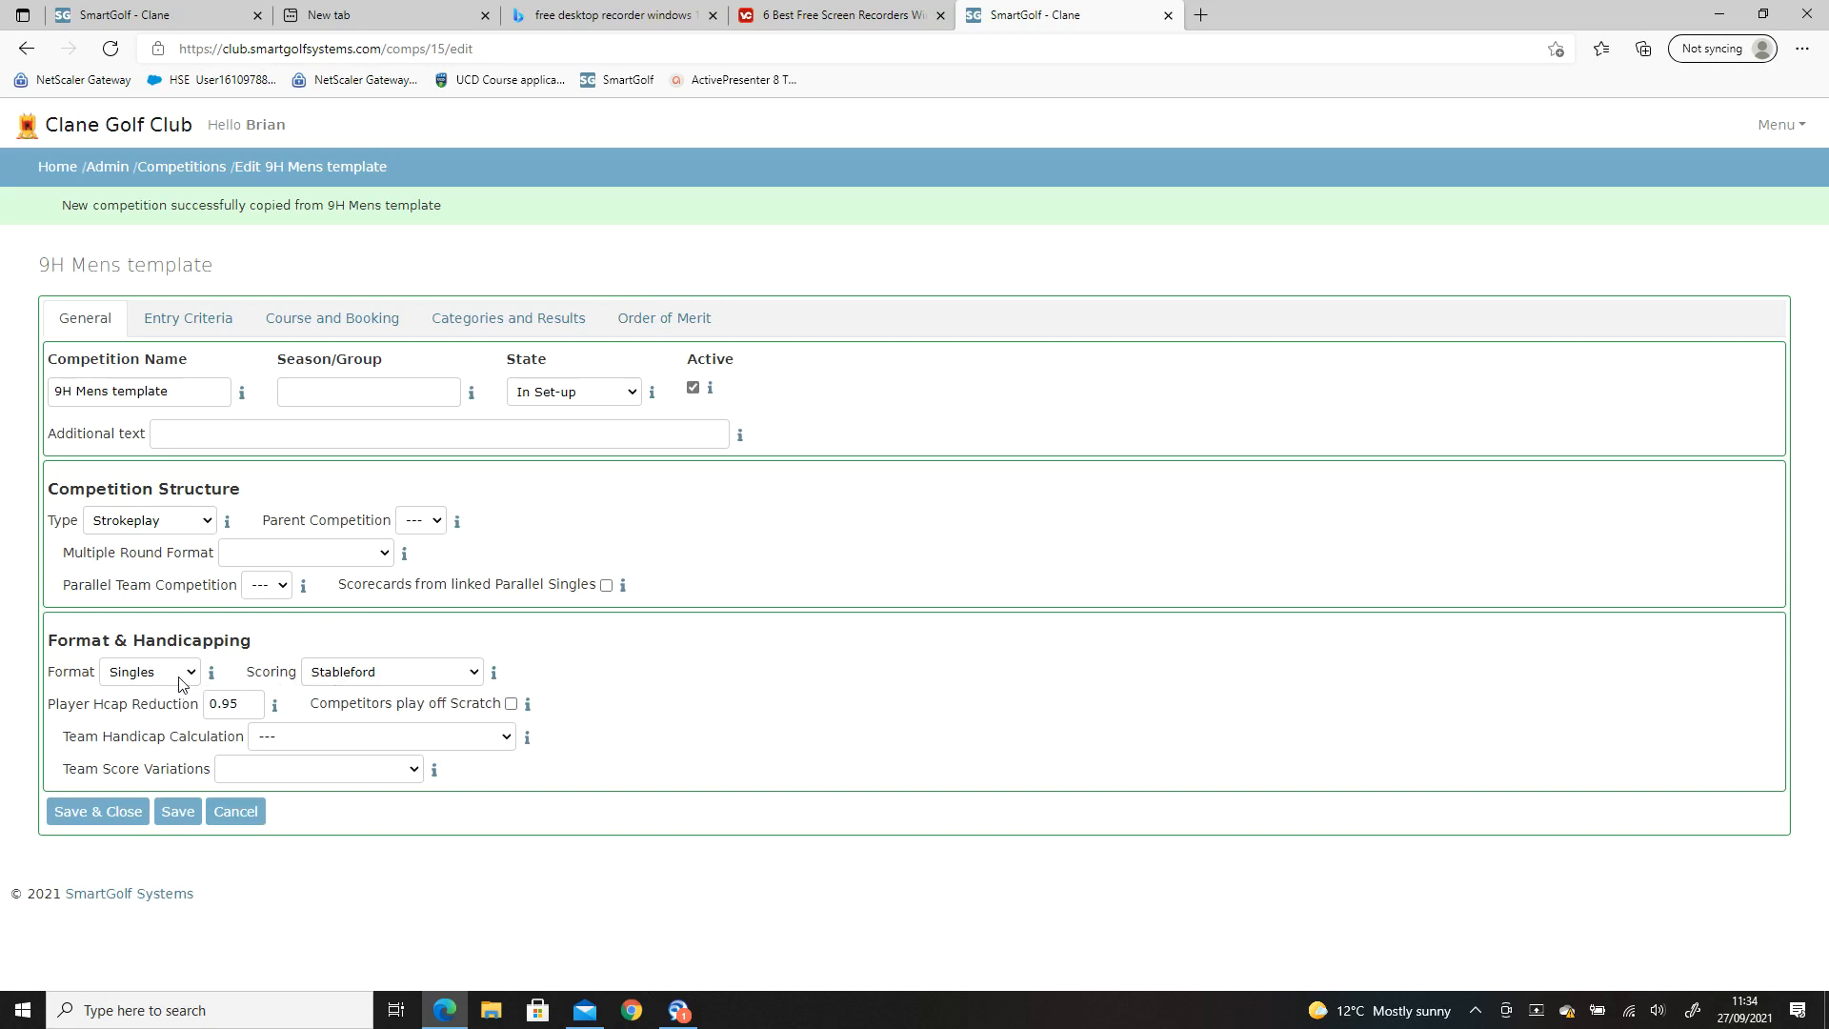
# - Check the copied competition's course and booking settings and rename the competition to 9H Mens 011021
pyautogui.click(295, 330)
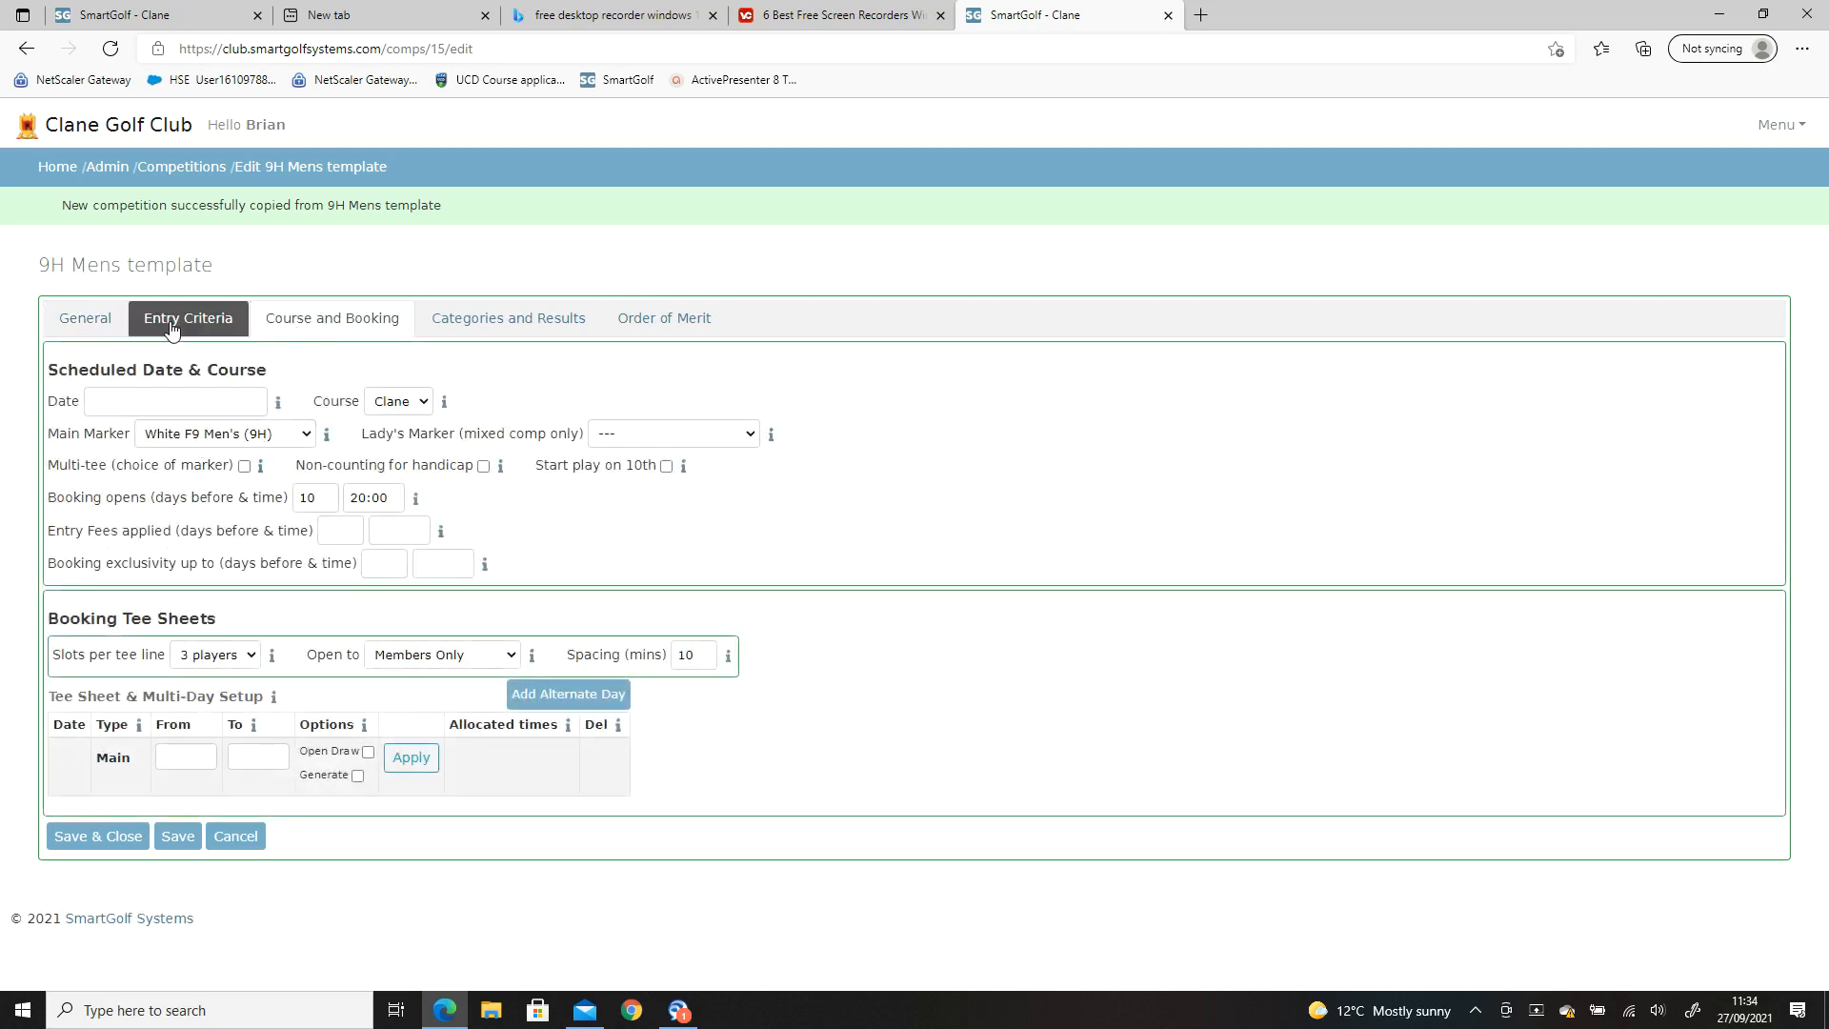
pyautogui.click(83, 318)
pyautogui.click(182, 396)
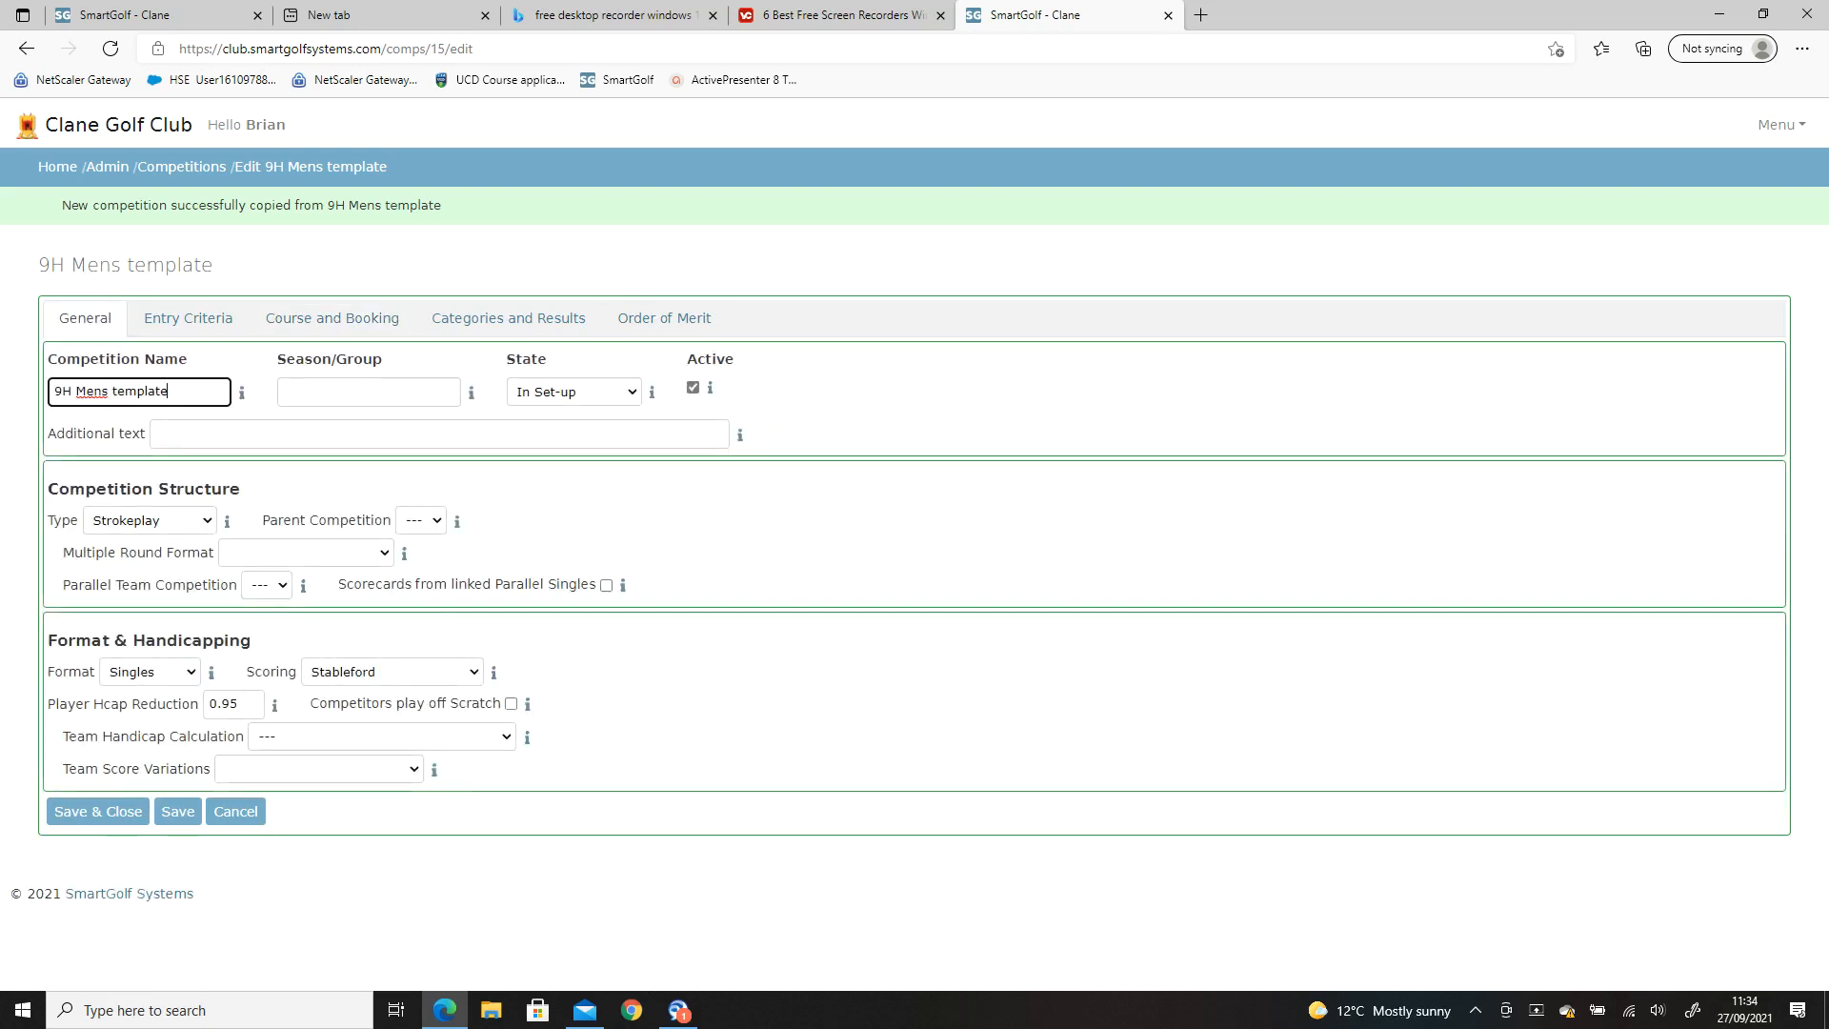
pyautogui.hotkey('ctrl', 'shift', 'Left')
pyautogui.write('011021')
# - Go through the copied competition's entry, course, results and Order of Merit settings, then save and close it
pyautogui.click(191, 318)
pyautogui.click(350, 324)
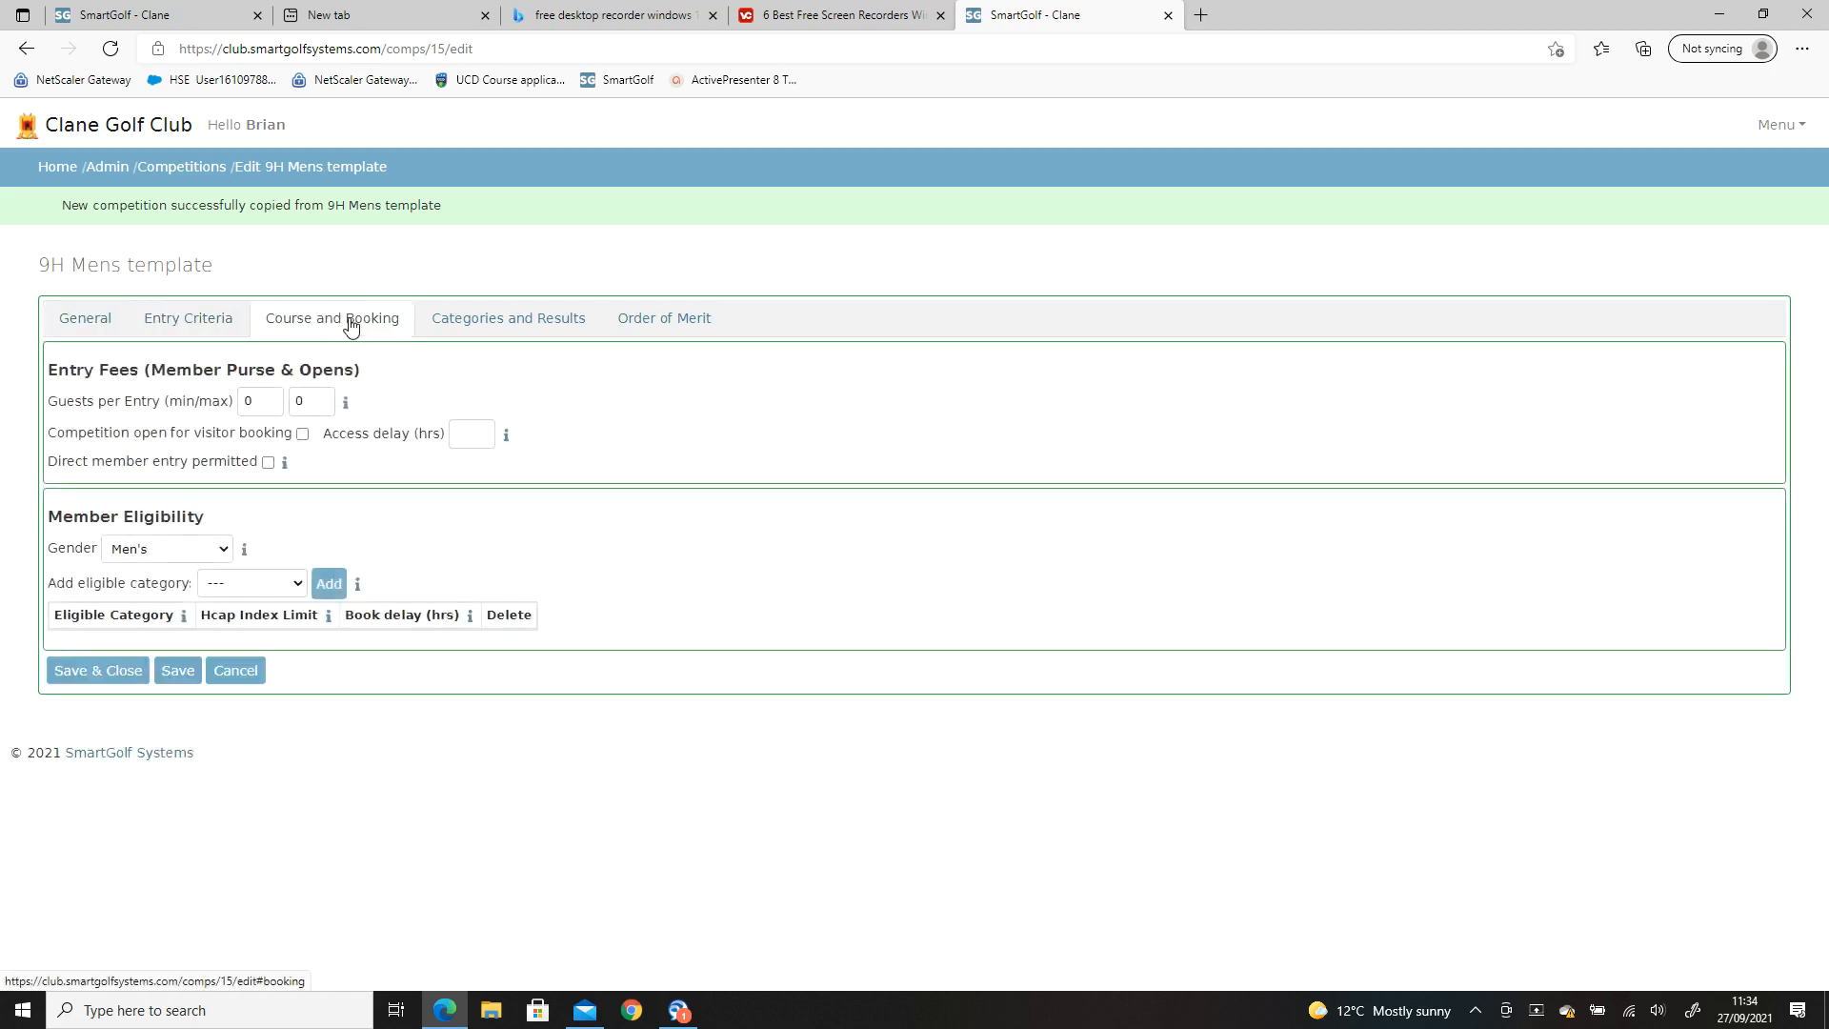
pyautogui.click(470, 322)
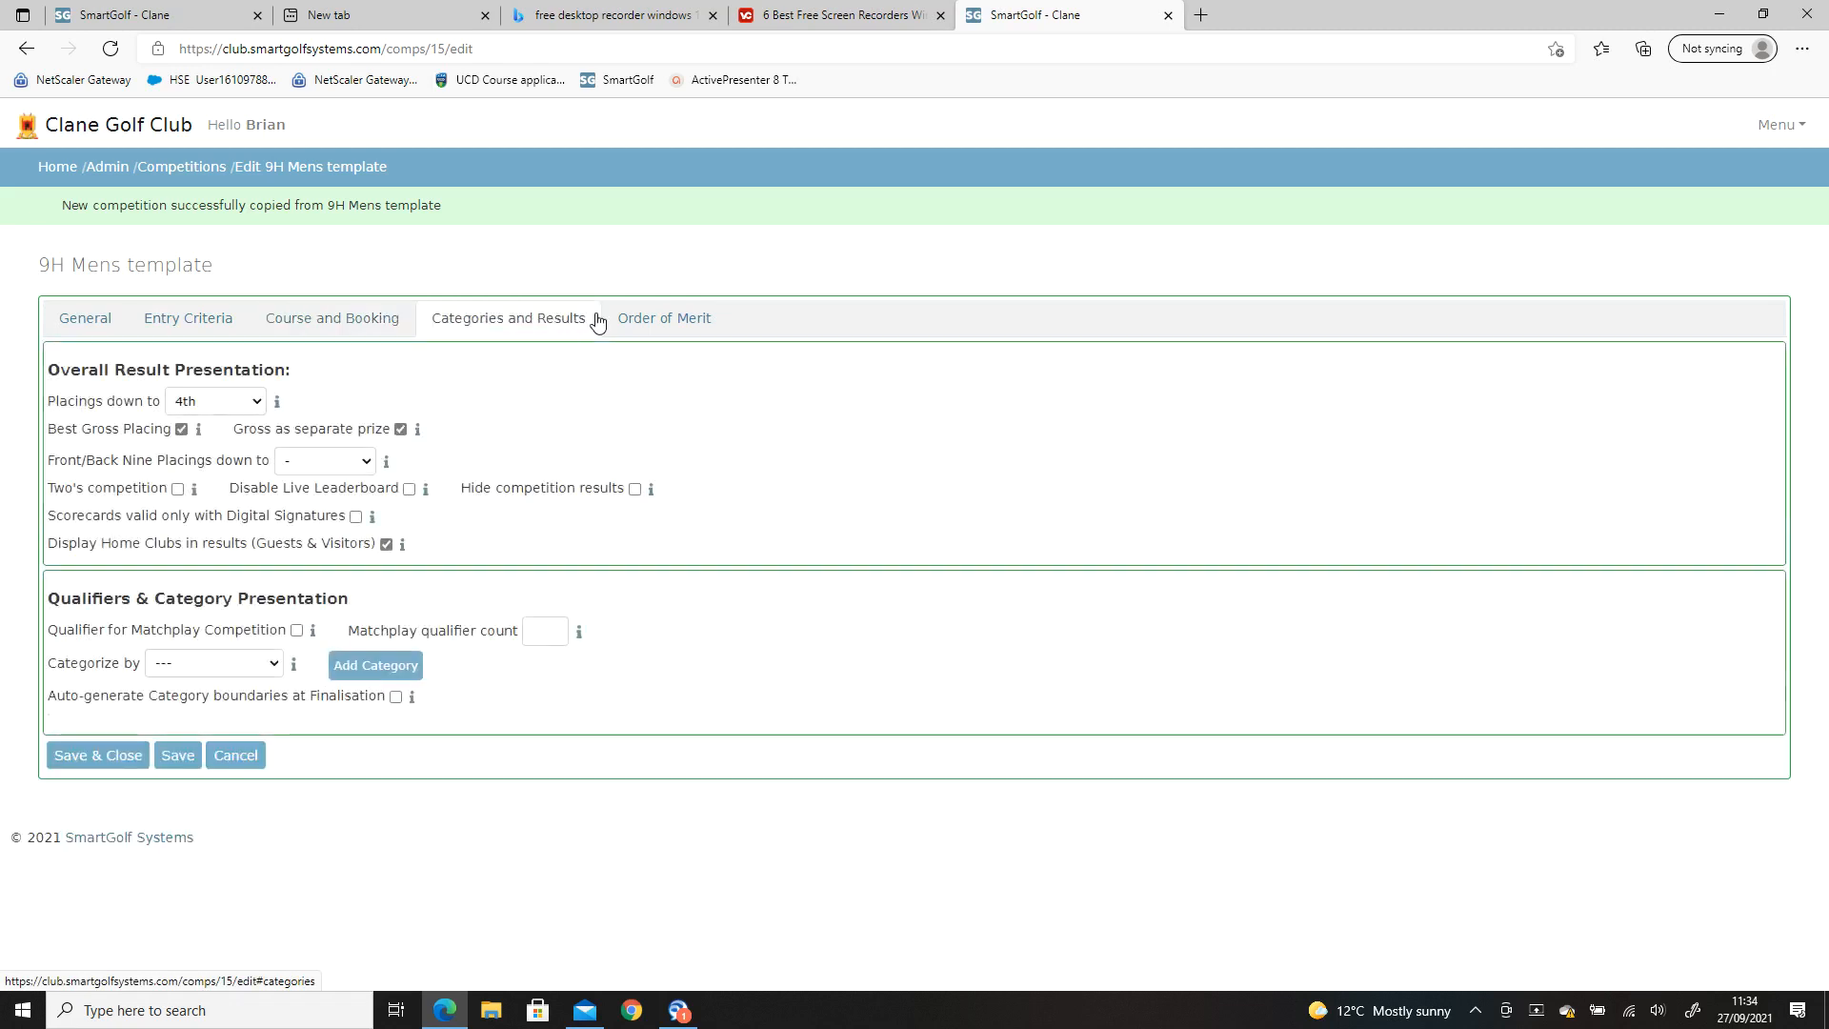
pyautogui.click(614, 320)
pyautogui.click(95, 536)
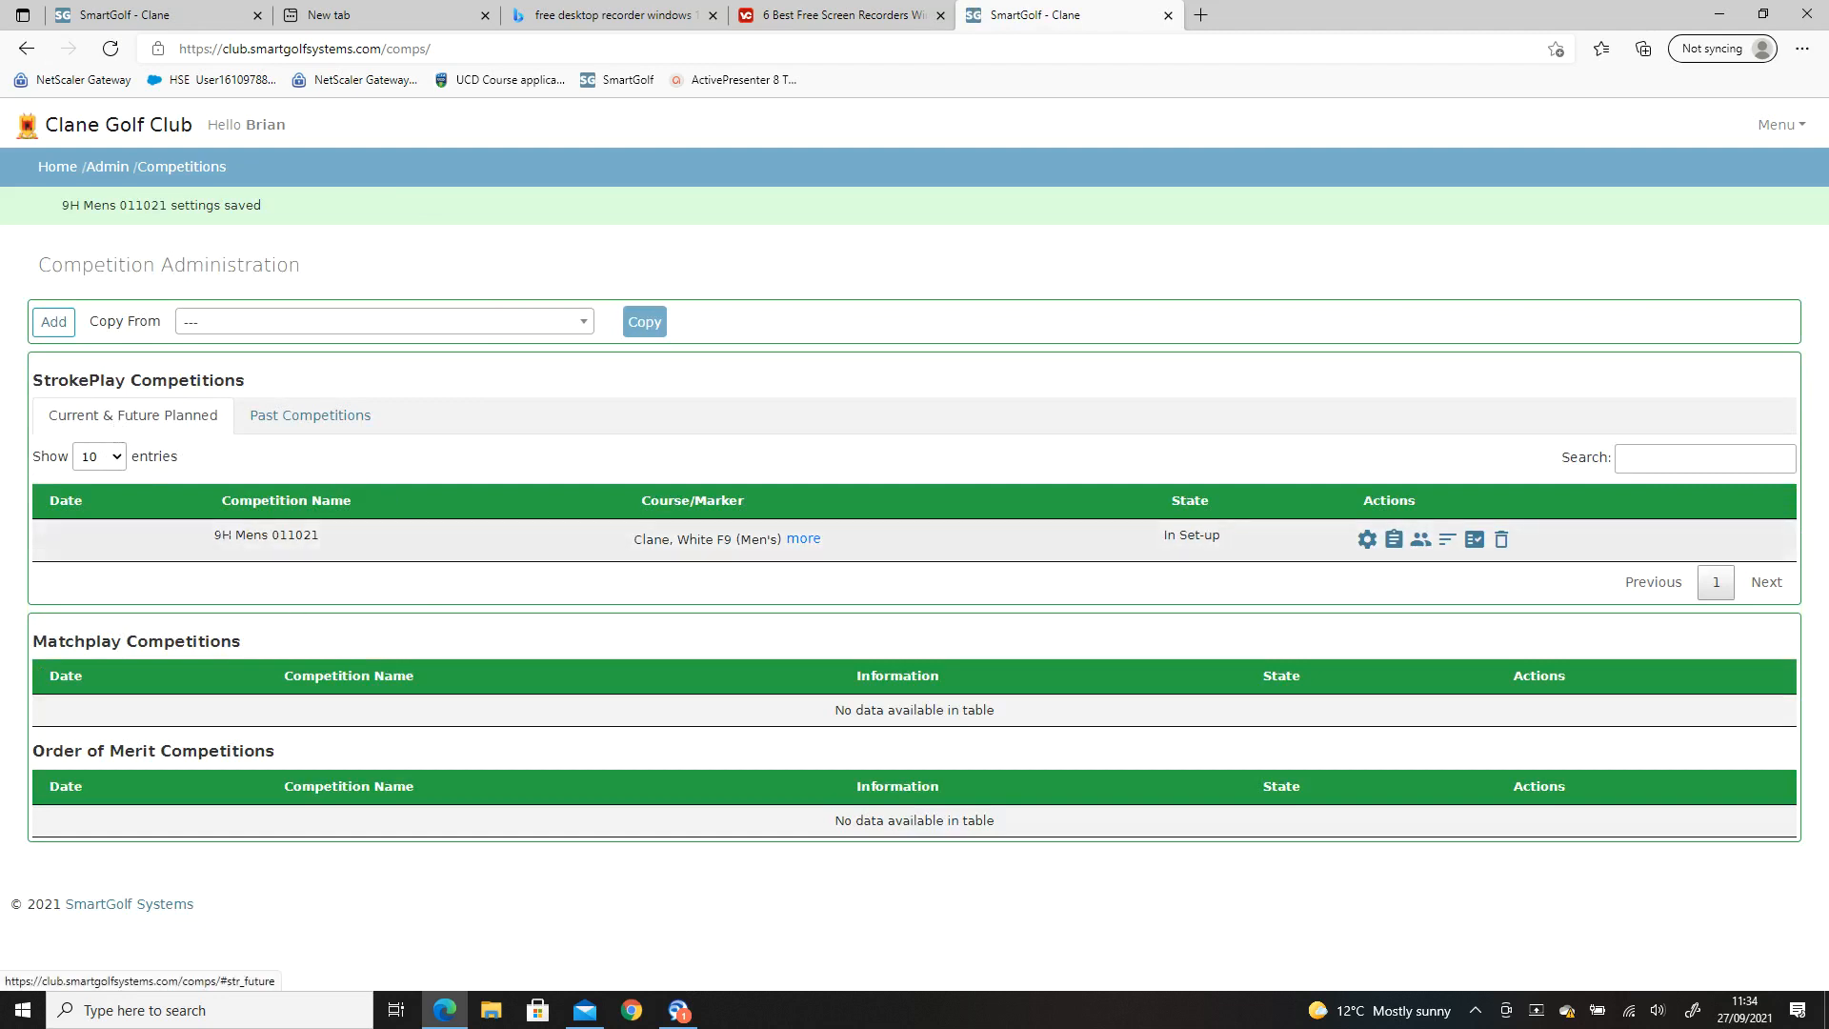
# - View the entrants of the 9H Mens 011021 competition and return to the competition administration list
pyautogui.click(1420, 539)
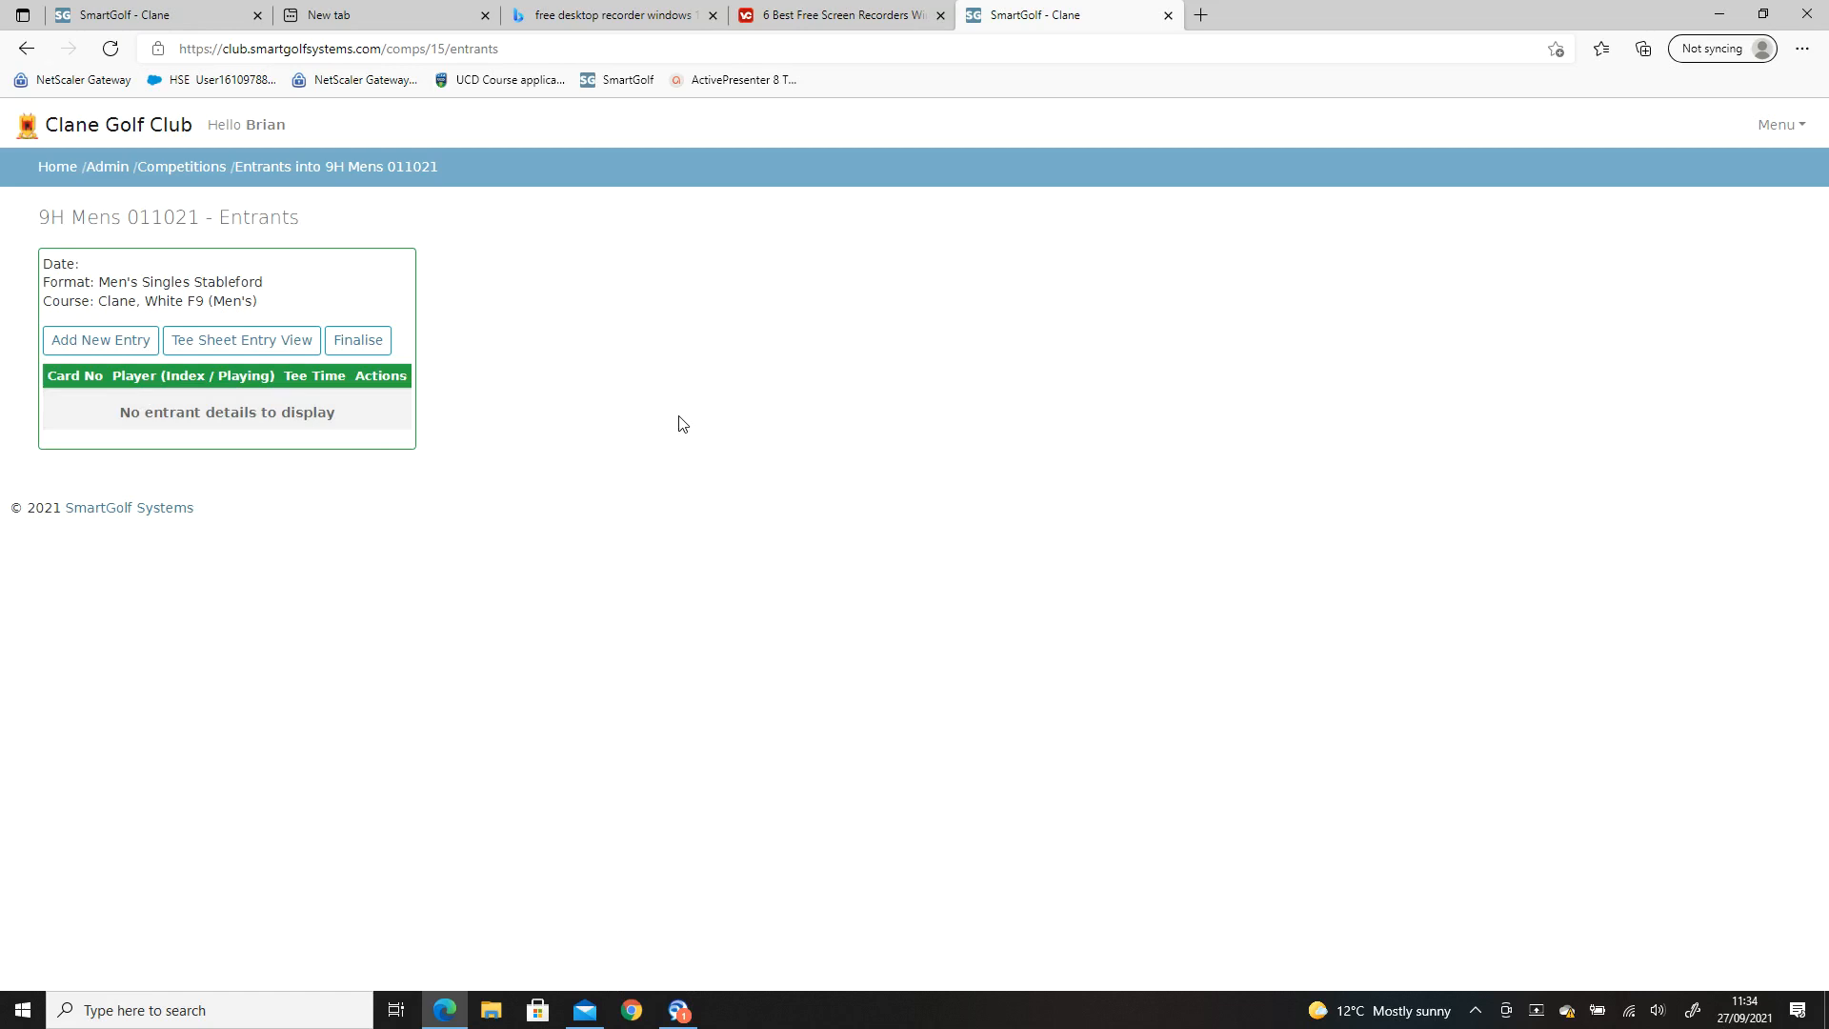
pyautogui.click(181, 169)
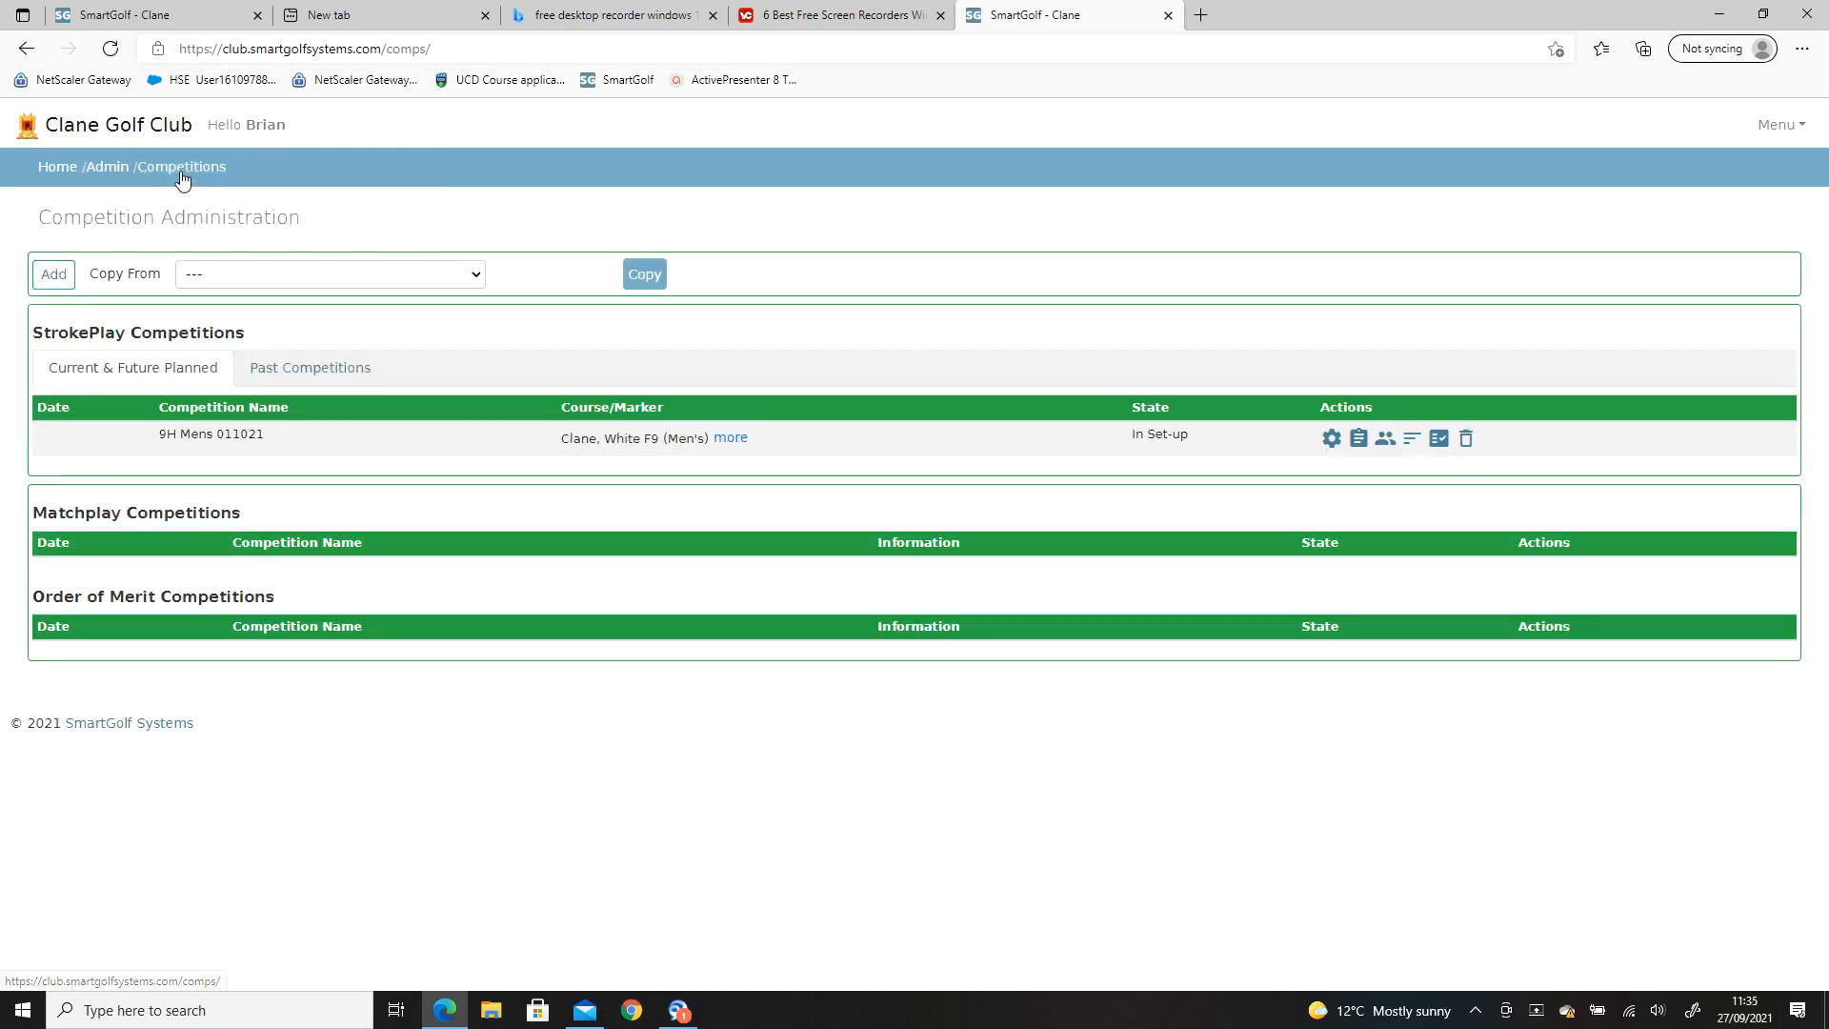